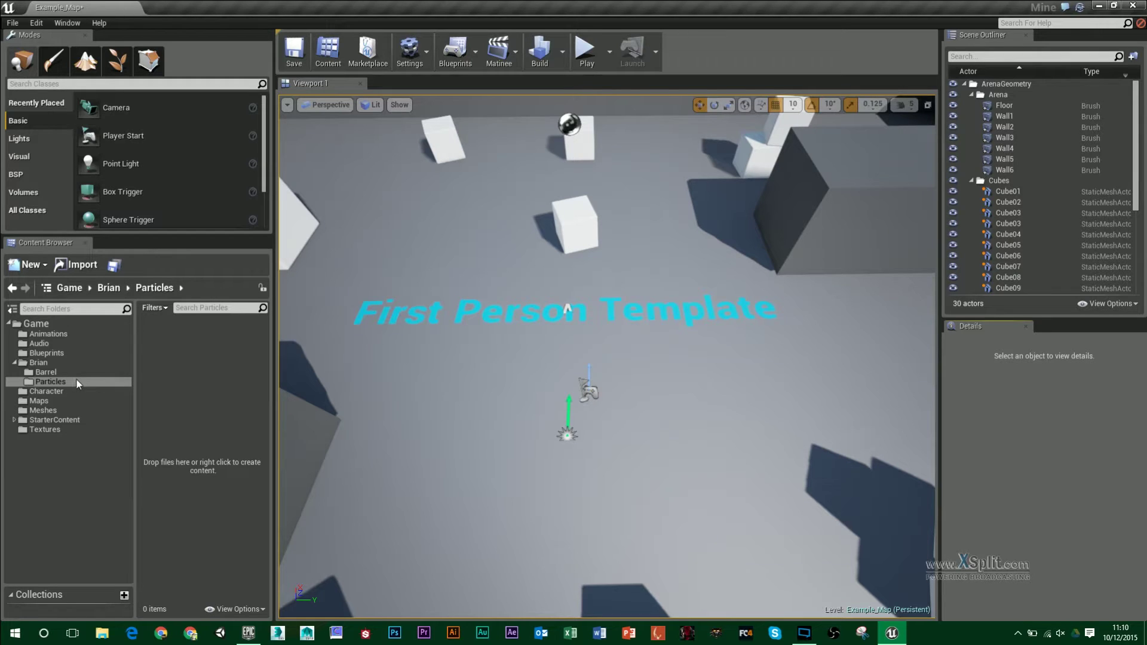
# Create a new material named Spark_Mat in the Particles folder.
pyautogui.rightClick(197, 386)
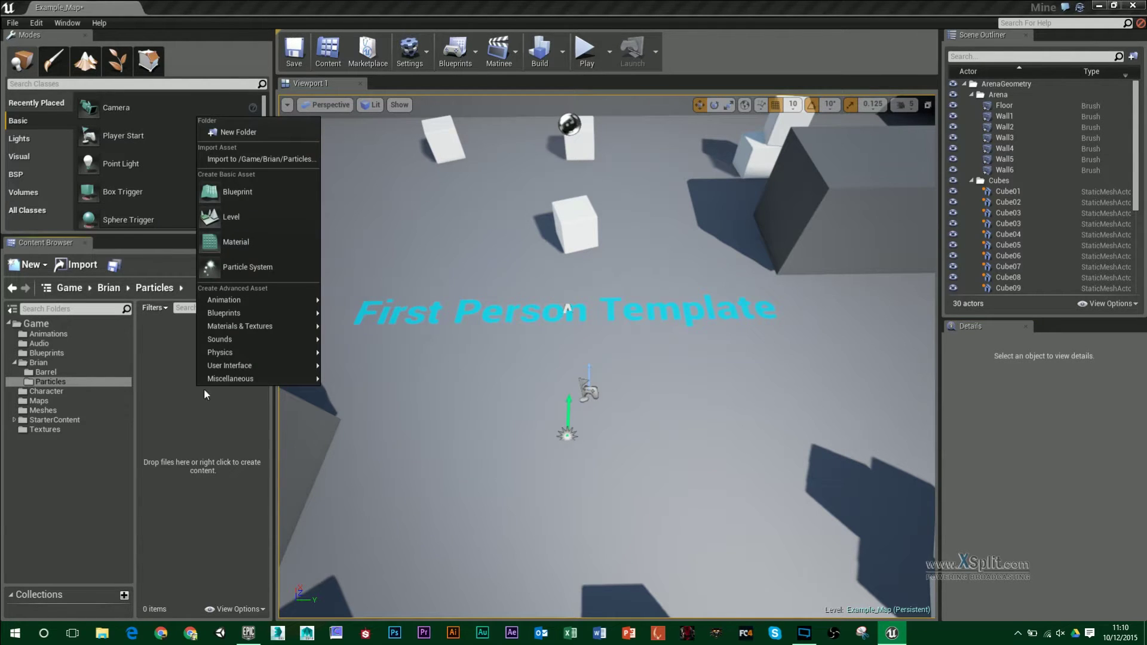
pyautogui.click(237, 241)
pyautogui.write('S')
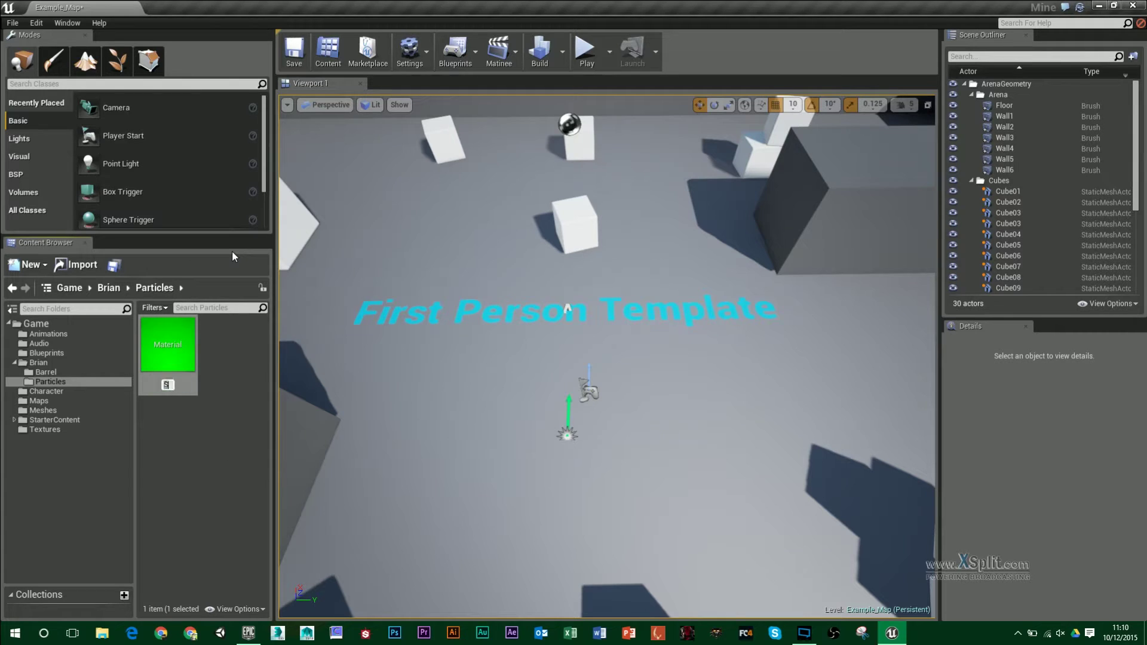
pyautogui.write('park_Mat')
pyautogui.press('Return')
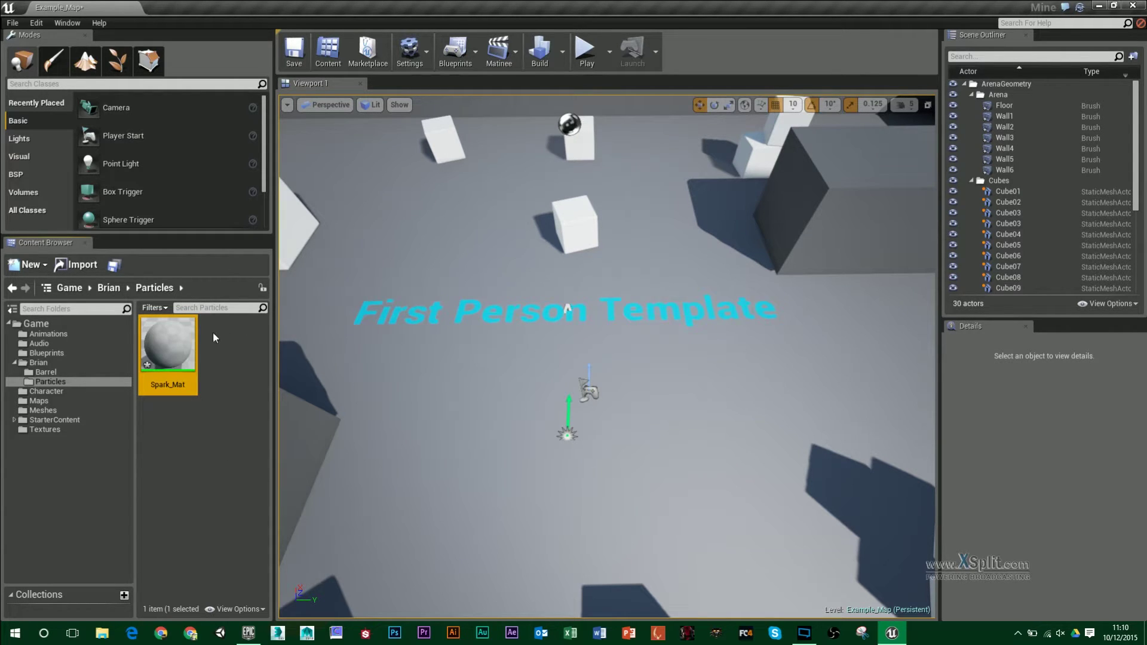
# Open Spark_Mat in a maximized material editor and add a RadialGradientExponential node beside the material's result node.
pyautogui.doubleClick(168, 347)
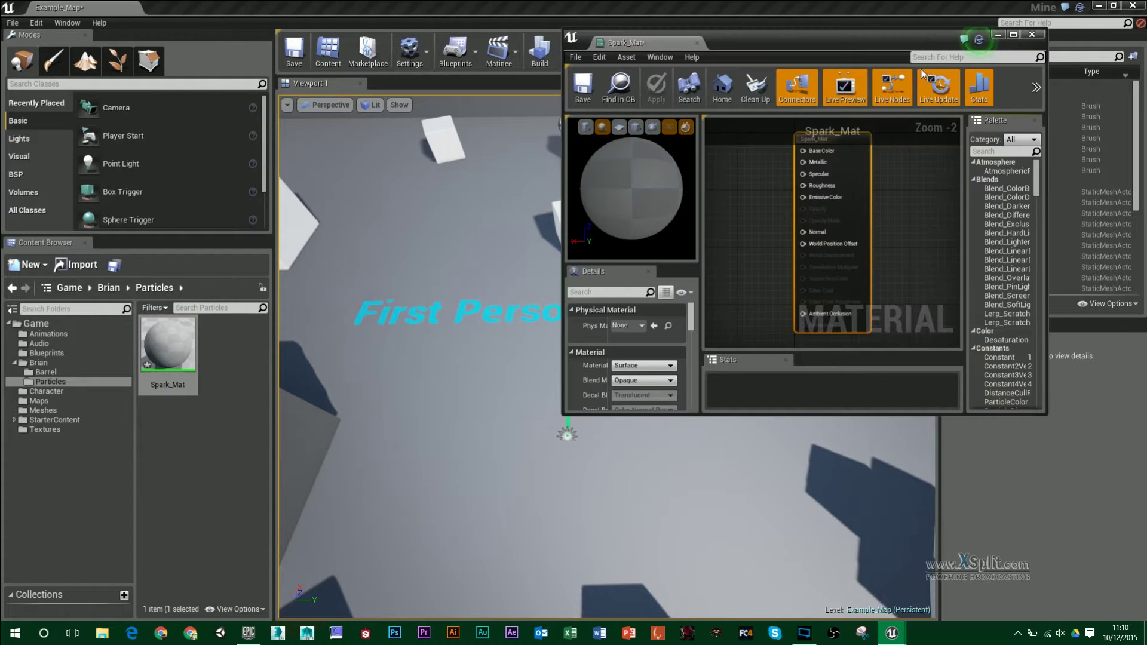
pyautogui.click(1013, 34)
pyautogui.moveTo(410, 214); pyautogui.dragTo(542, 283, button='right')
pyautogui.scroll(2, 542, 283)
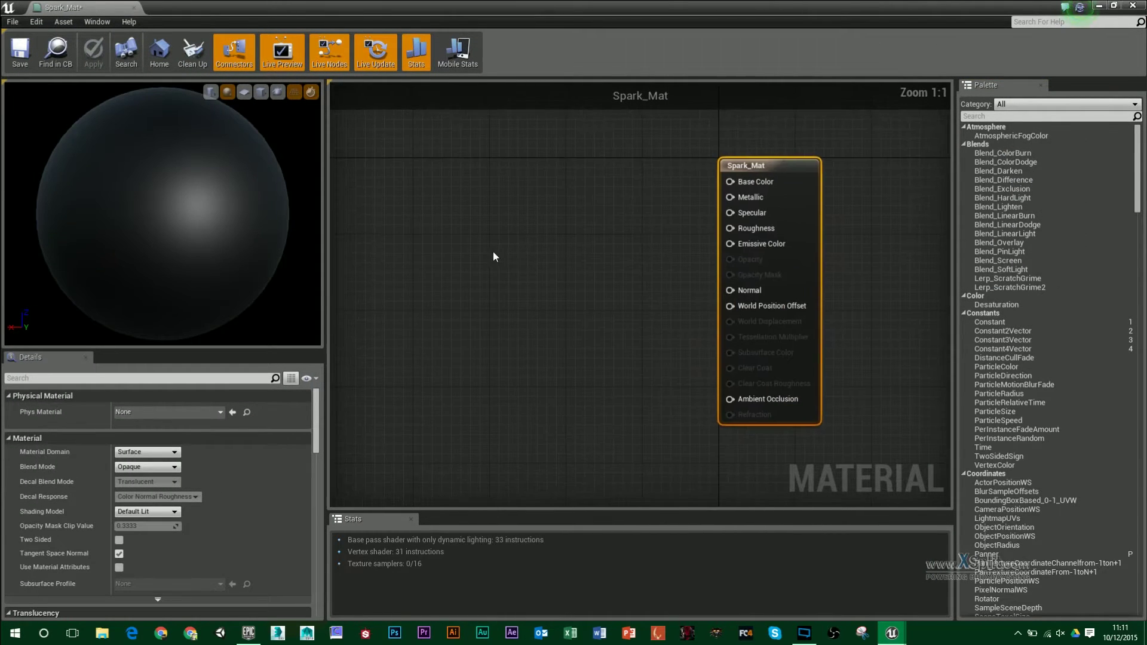
pyautogui.rightClick(493, 252)
pyautogui.write('radial')
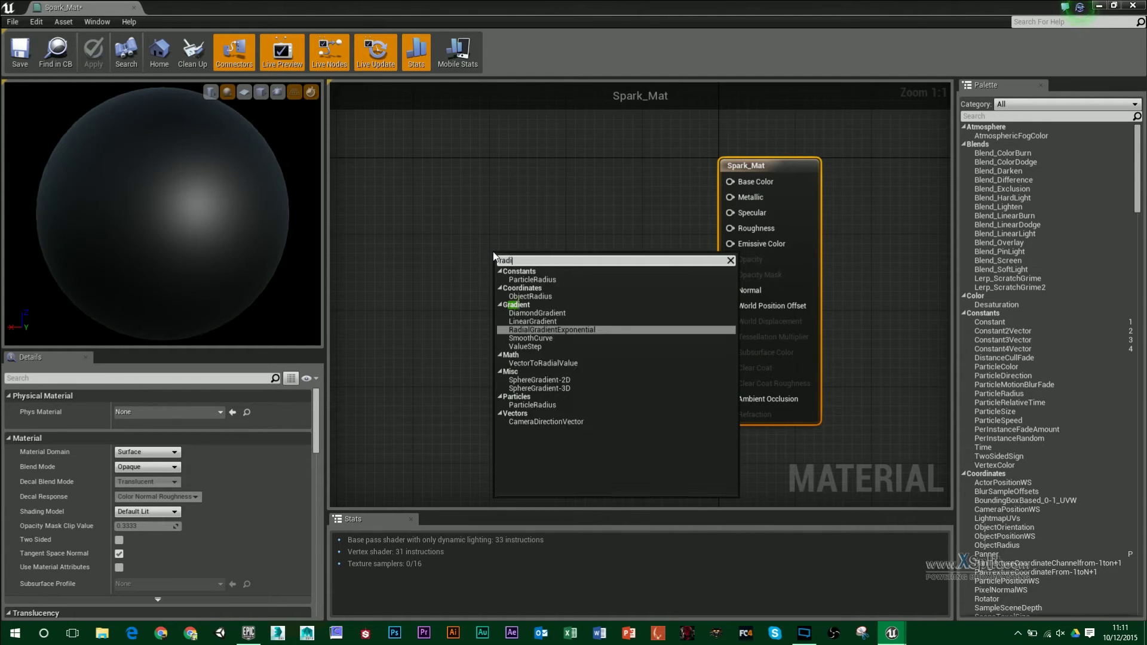
pyautogui.click(549, 279)
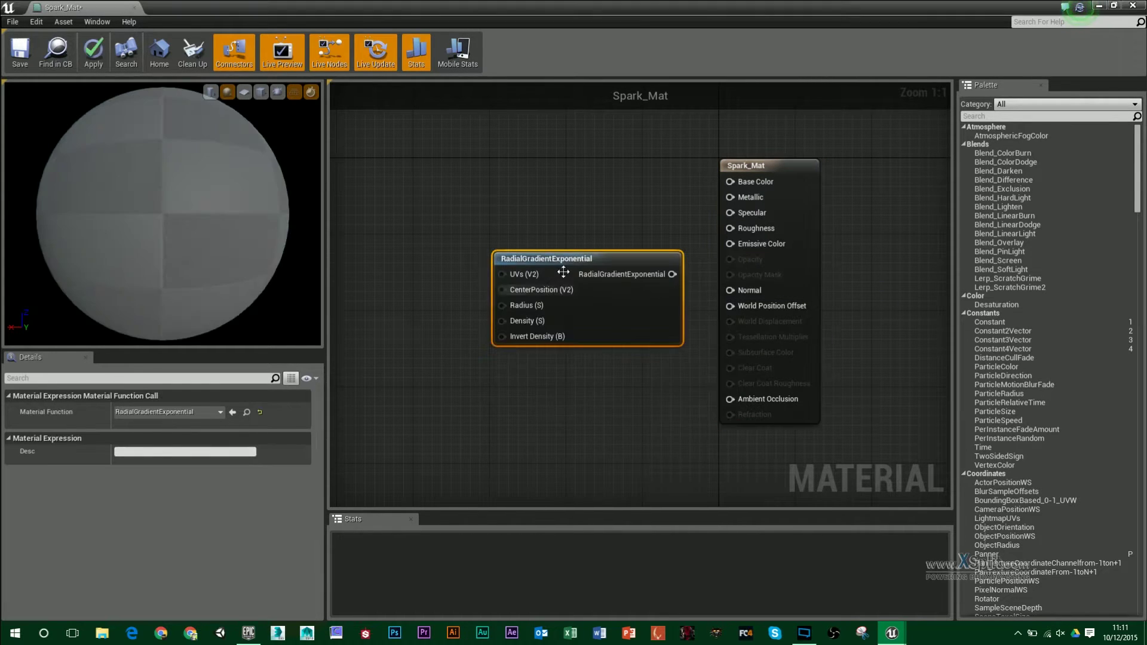
pyautogui.moveTo(562, 269); pyautogui.dragTo(490, 233)
# Preview the radial gradient through Base Color on a plane mesh, and break the connection again.
pyautogui.moveTo(602, 239); pyautogui.dragTo(730, 182)
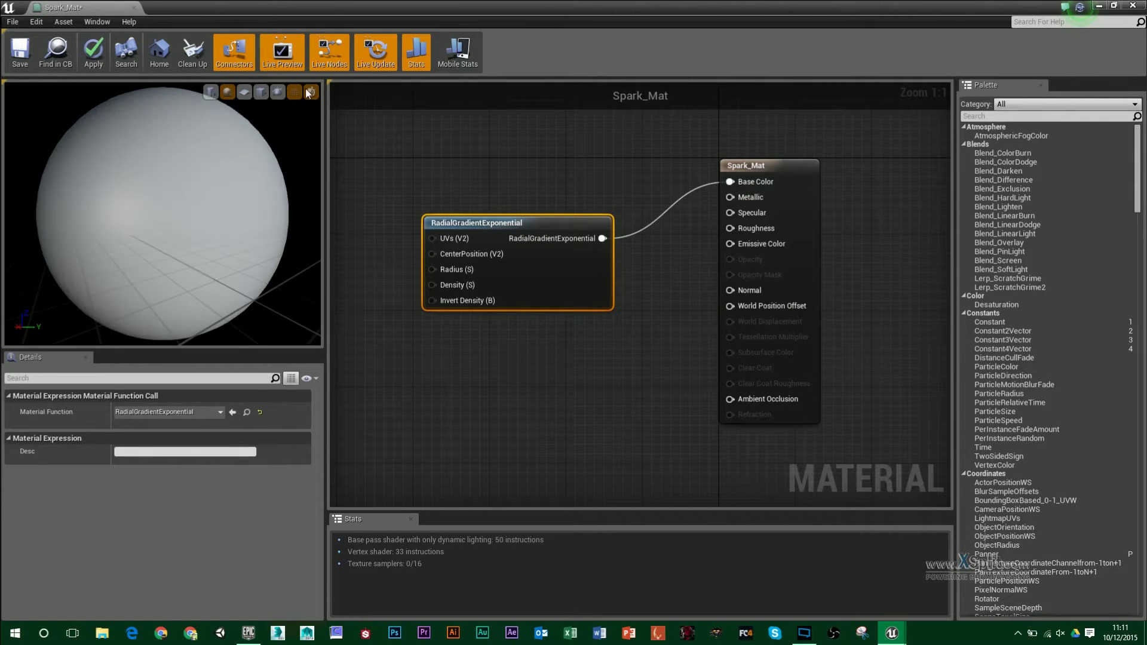
pyautogui.click(243, 91)
pyautogui.moveTo(161, 215); pyautogui.dragTo(239, 215)
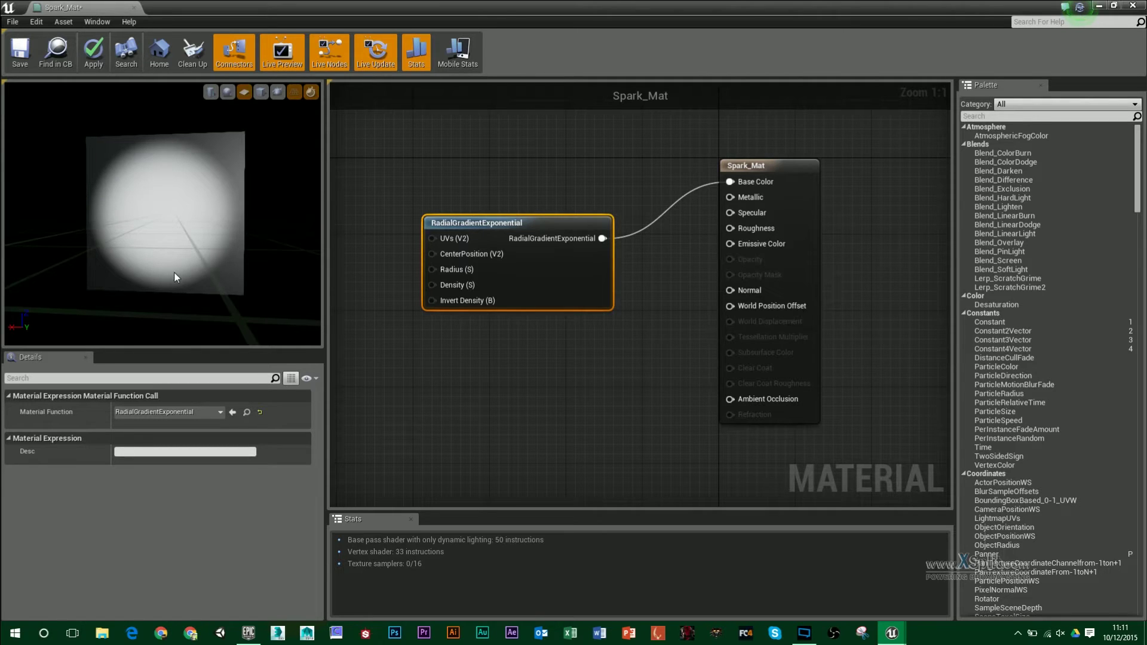
pyautogui.keyDown('alt'); pyautogui.click(730, 181); pyautogui.keyUp('alt')
pyautogui.moveTo(563, 217); pyautogui.dragTo(514, 197)
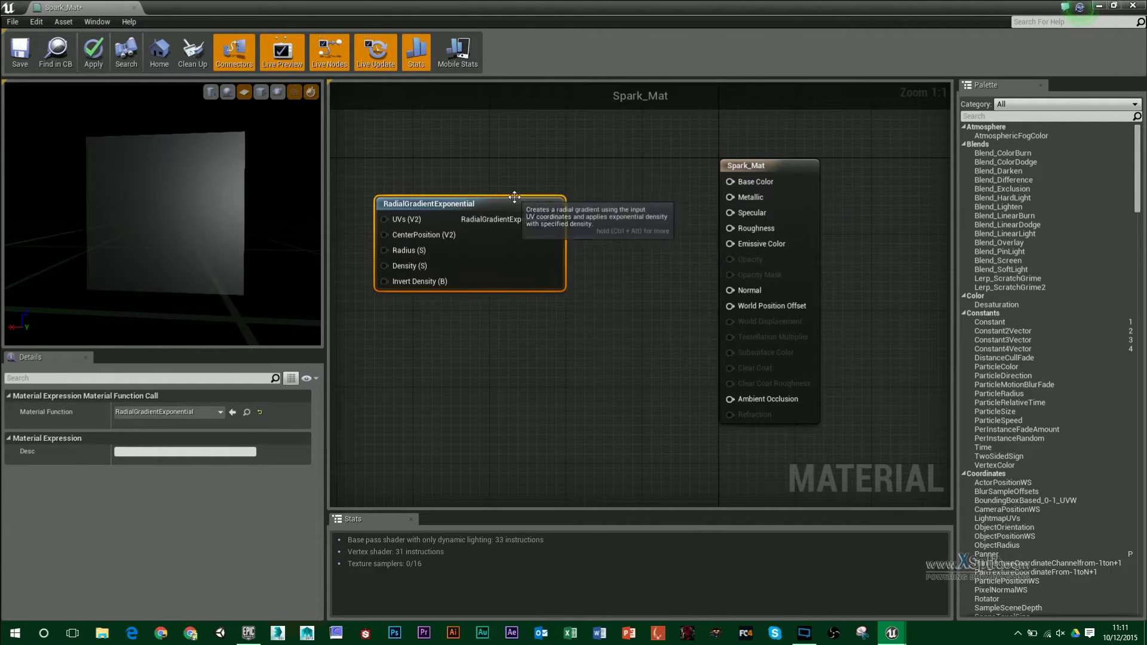
# Set the material's Blend Mode to Translucent and its Shading Model to Unlit.
pyautogui.click(607, 347)
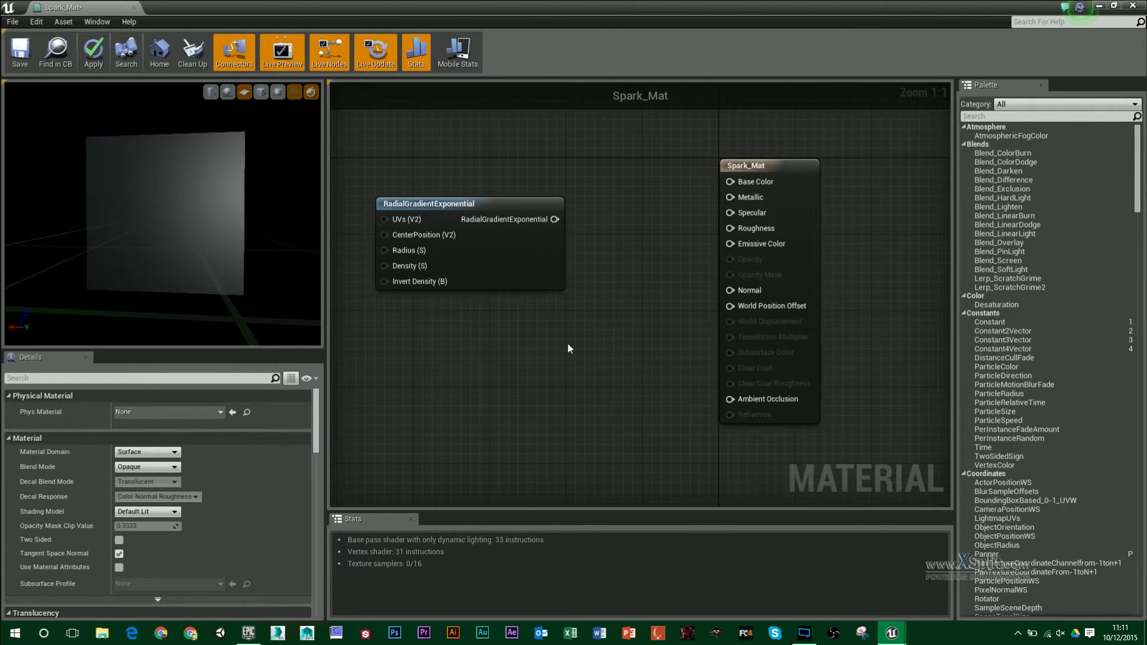
pyautogui.click(150, 469)
pyautogui.click(146, 487)
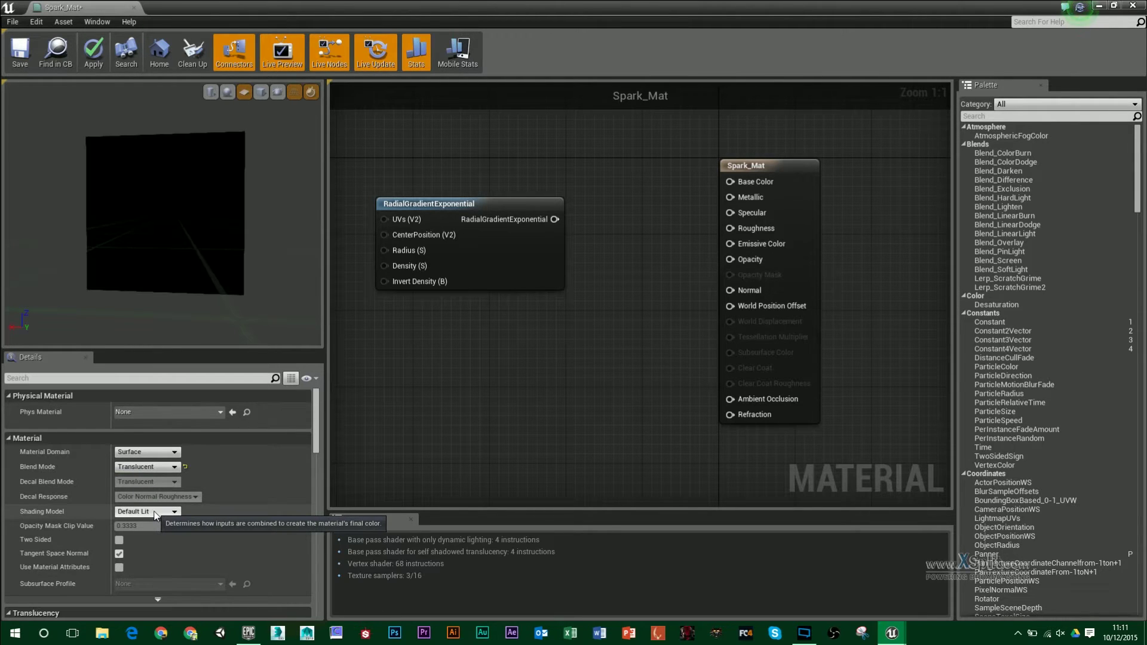
pyautogui.click(155, 513)
pyautogui.click(126, 521)
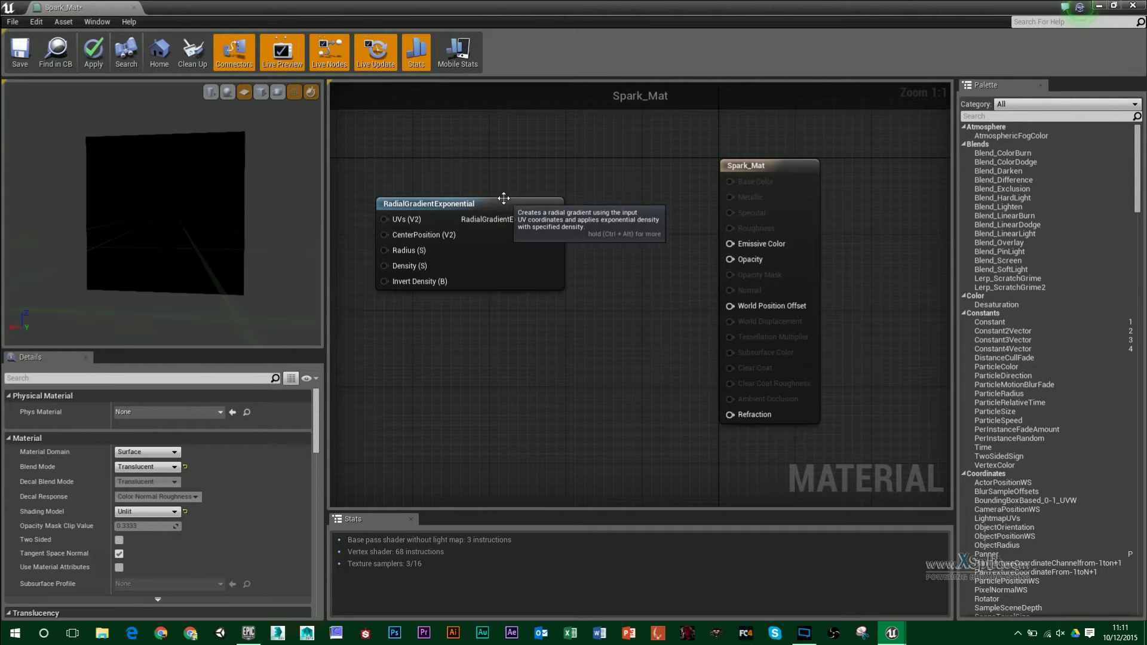
# Add a Particle Color node above the RadialGradientExponential node, and move the gradient node away to make room for more nodes.
pyautogui.moveTo(510, 208); pyautogui.dragTo(491, 228)
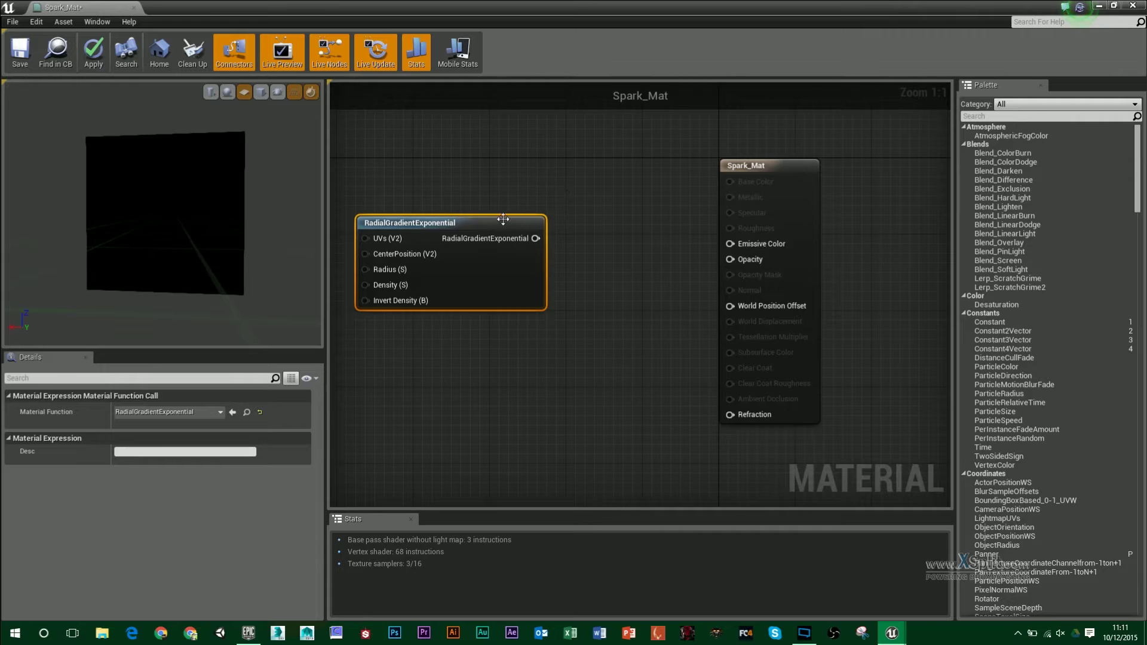
pyautogui.moveTo(502, 225); pyautogui.dragTo(507, 264)
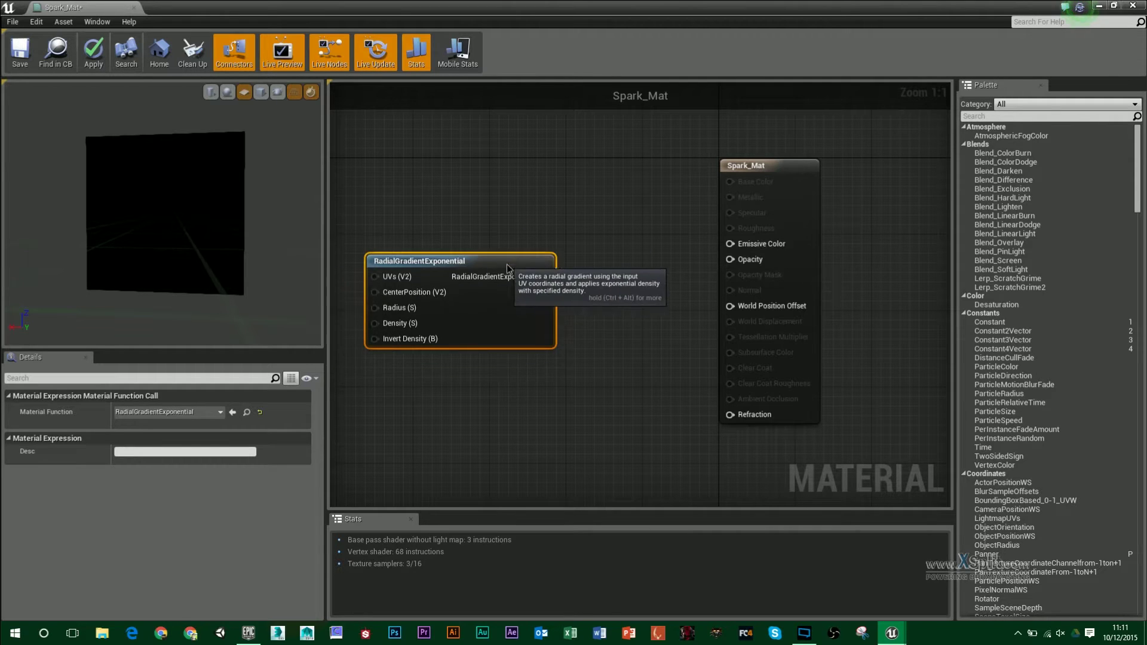
pyautogui.rightClick(478, 132)
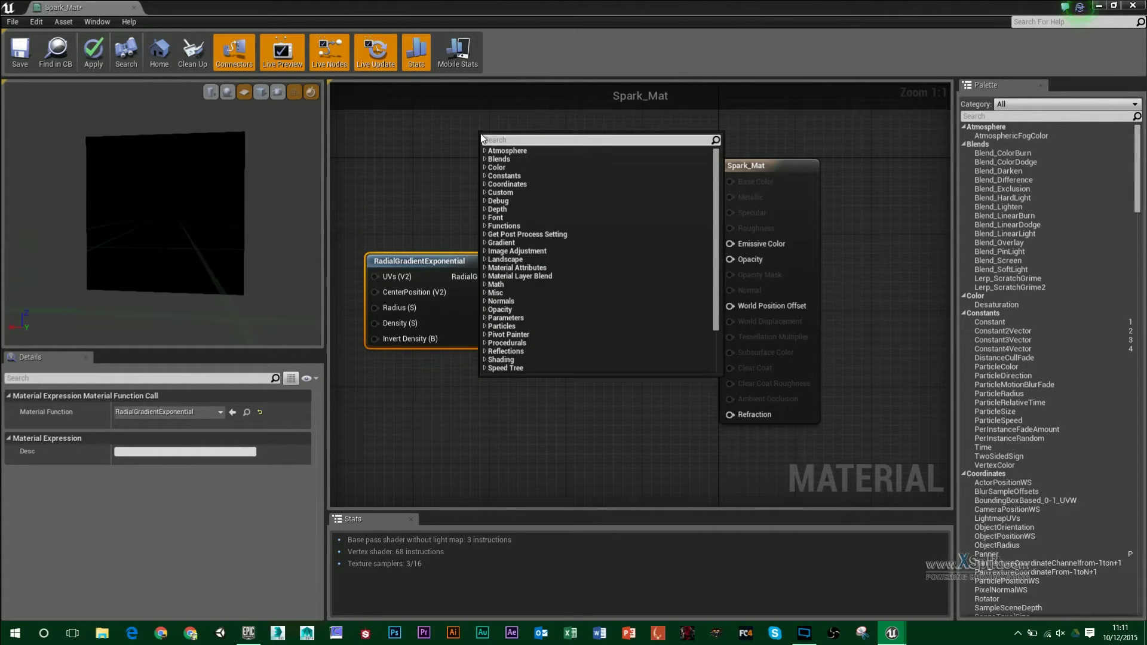
pyautogui.write('parti')
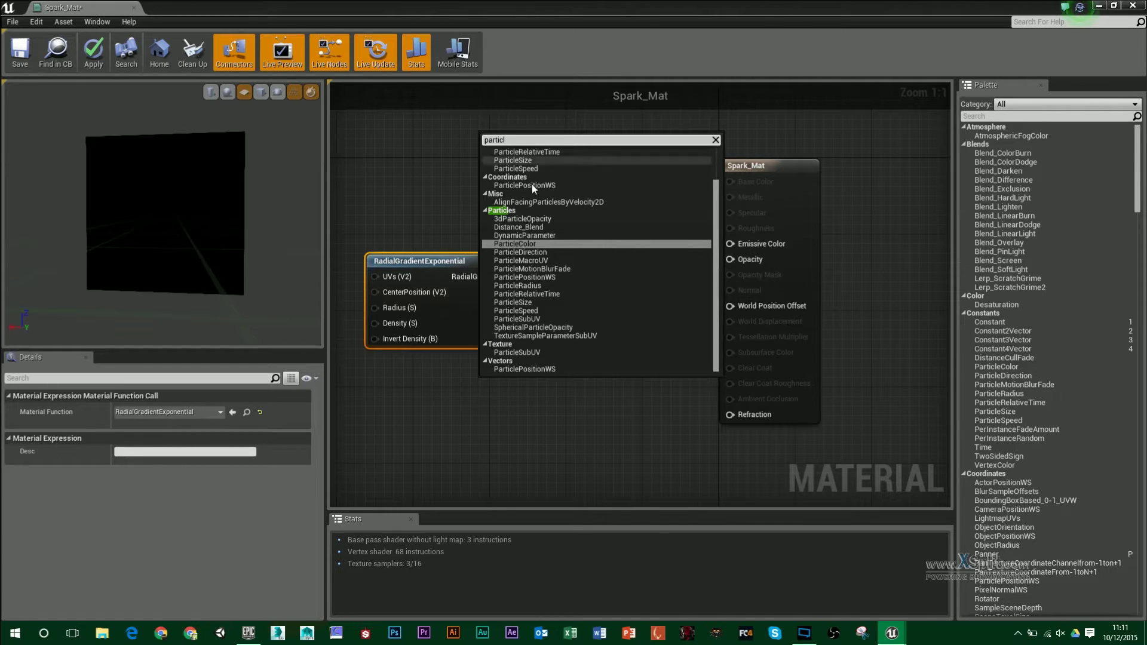
pyautogui.write('cl')
pyautogui.click(544, 244)
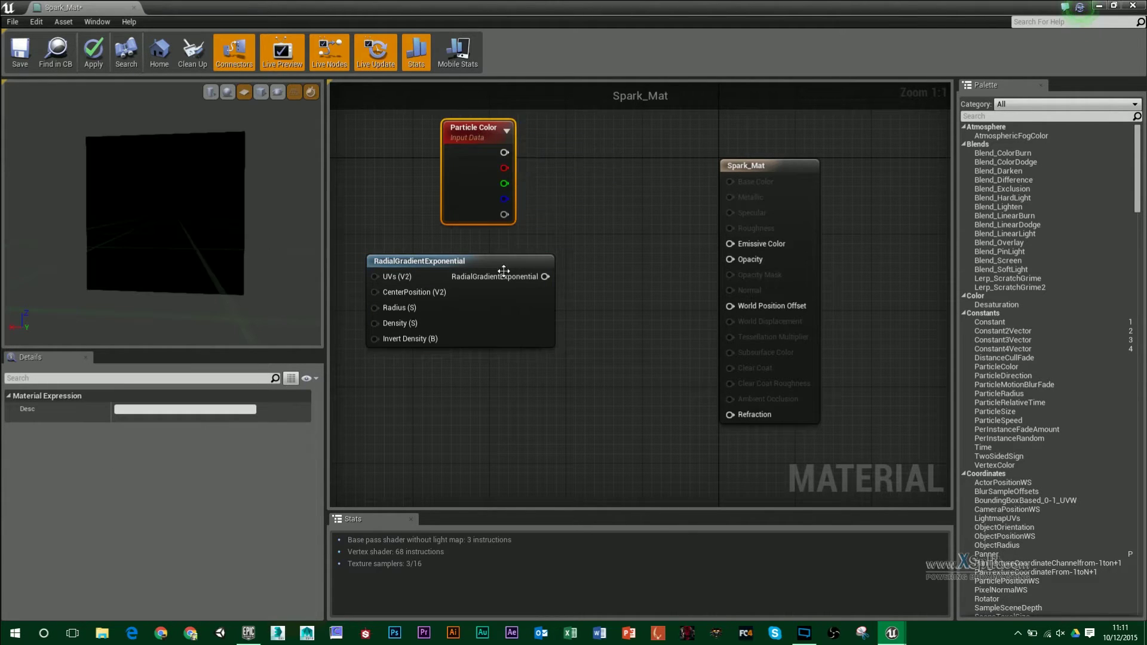
pyautogui.moveTo(503, 270); pyautogui.dragTo(484, 280)
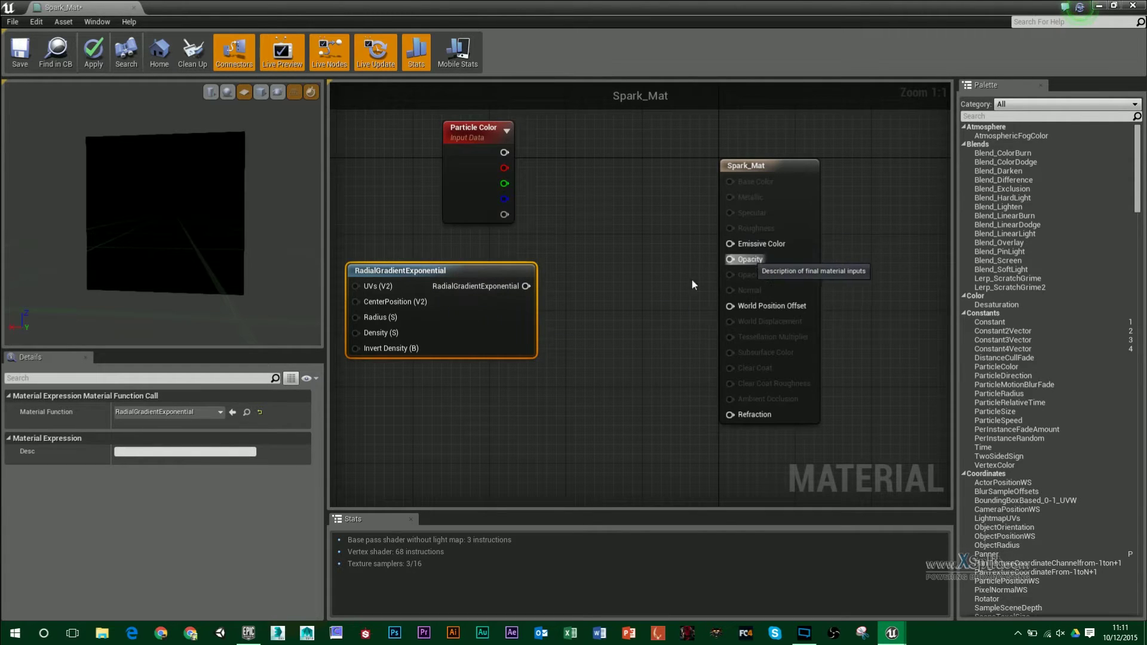
pyautogui.moveTo(518, 268); pyautogui.dragTo(489, 268)
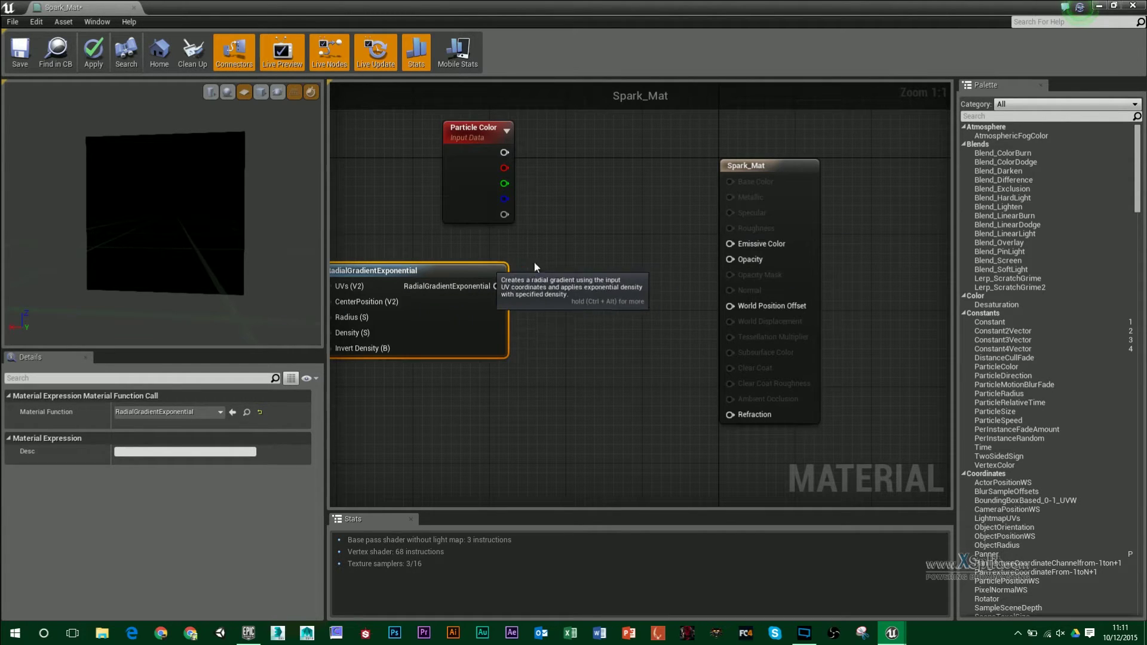
# Add two Multiply nodes, one above the other, between the input nodes and the material's result node.
pyautogui.press('m')
pyautogui.click(578, 198)
pyautogui.press('m')
pyautogui.click(618, 315)
pyautogui.moveTo(592, 204); pyautogui.dragTo(610, 204)
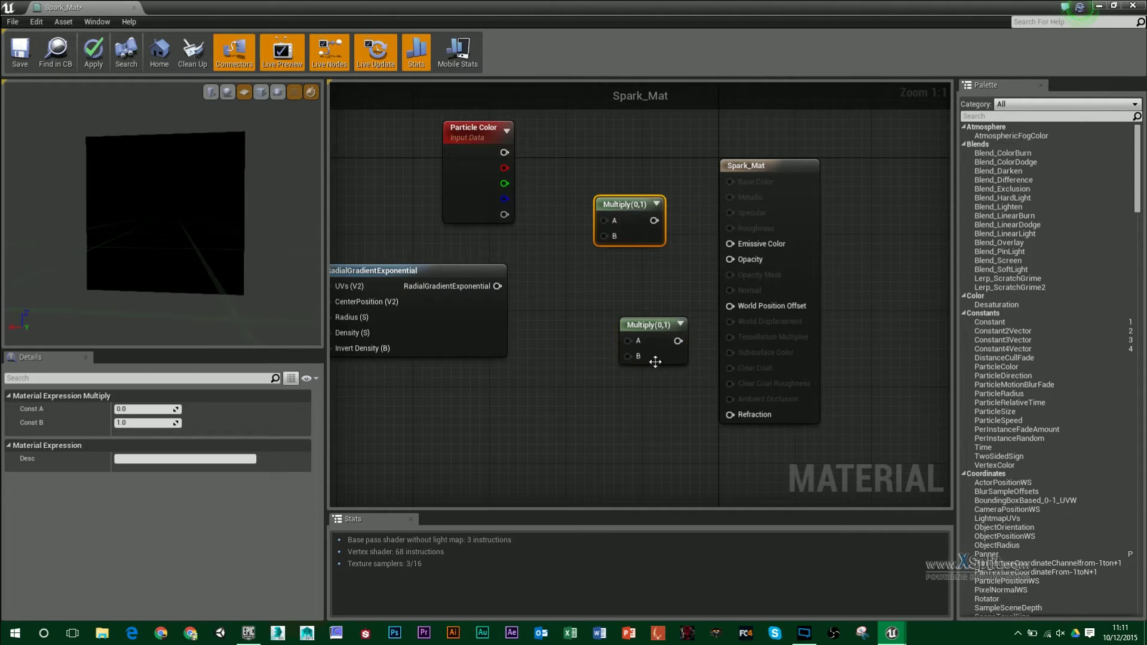
pyautogui.moveTo(653, 329); pyautogui.dragTo(618, 316)
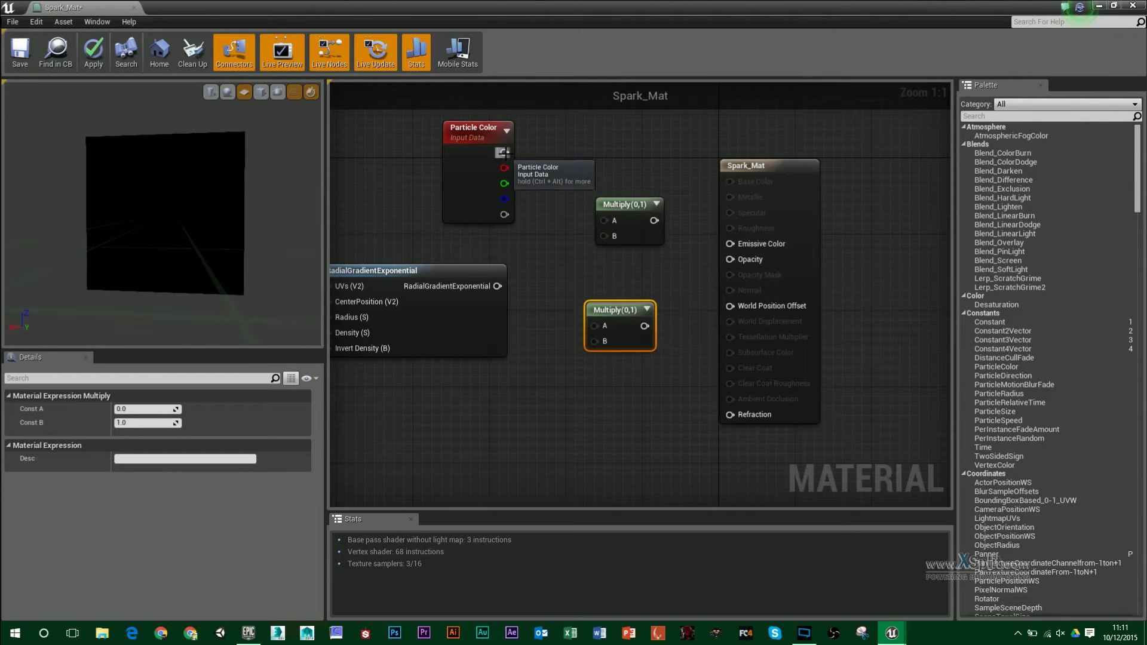
# Connect Particle Color's combined output to the upper Multiply's A, its alpha to the lower Multiply's A, and the radial gradient to both B inputs.
pyautogui.moveTo(503, 152); pyautogui.dragTo(605, 225)
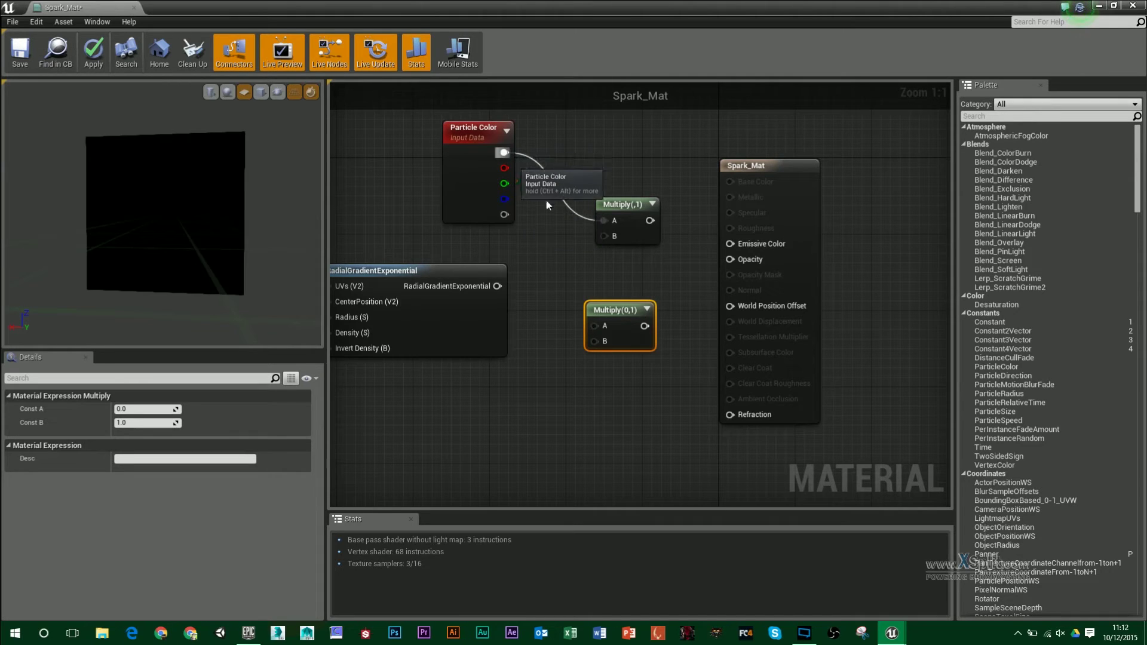
pyautogui.moveTo(505, 214); pyautogui.dragTo(594, 327)
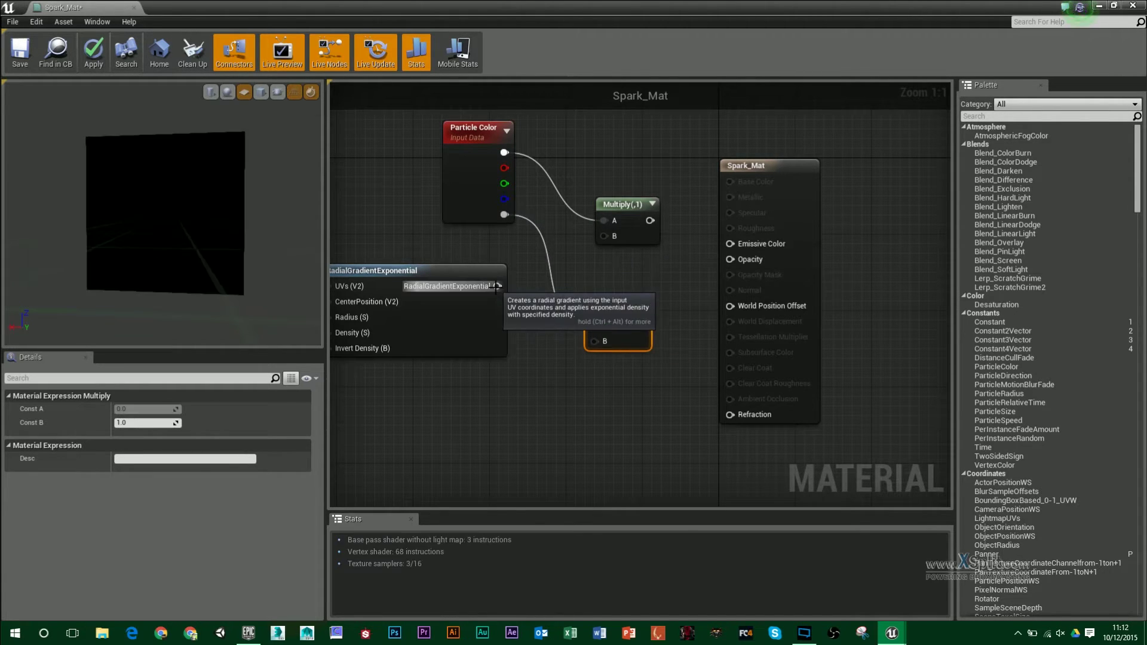
pyautogui.moveTo(496, 286); pyautogui.dragTo(604, 236)
pyautogui.moveTo(497, 286); pyautogui.dragTo(599, 343)
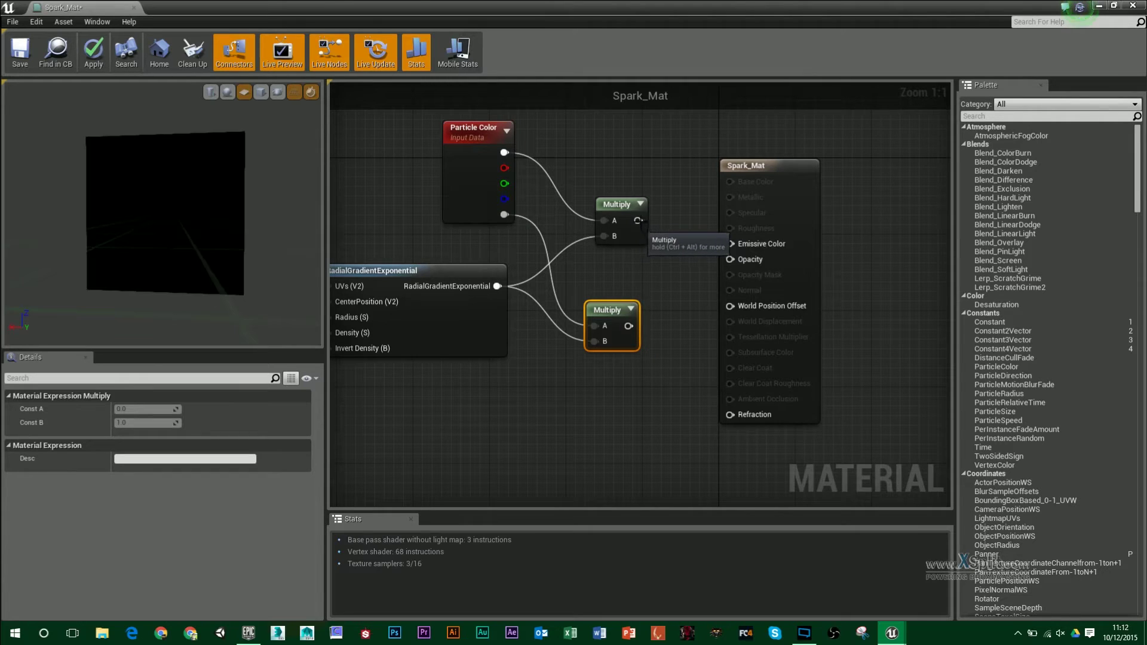
# Connect the upper Multiply to Emissive Color and the lower Multiply to Opacity, and save the material.
pyautogui.moveTo(635, 220); pyautogui.dragTo(730, 243)
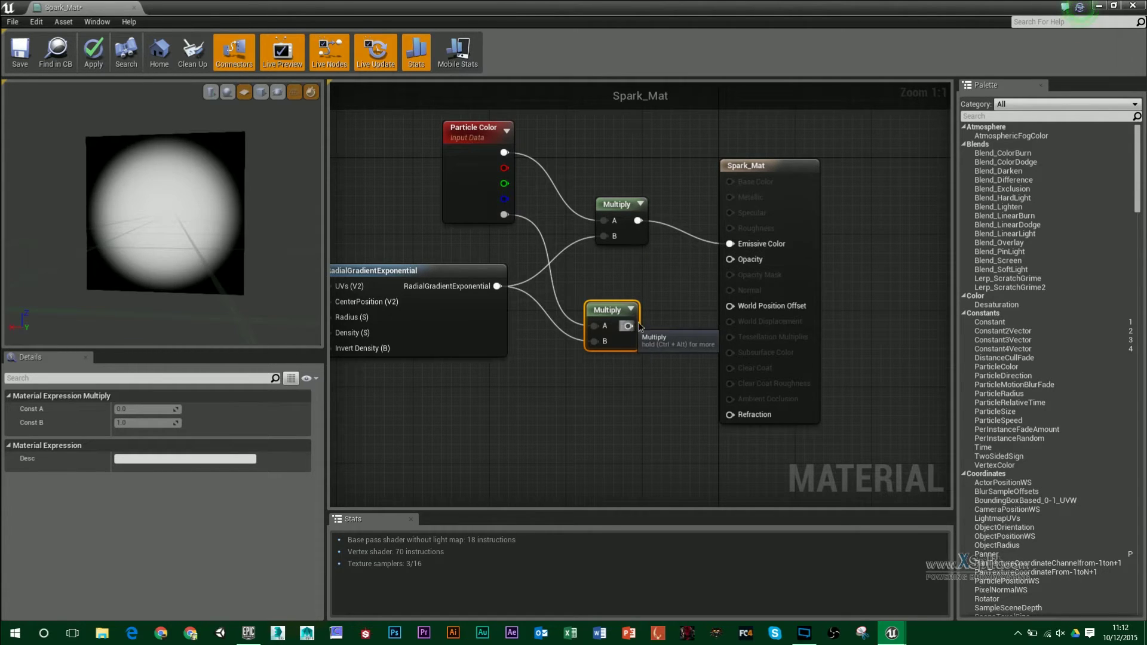
pyautogui.moveTo(639, 326); pyautogui.dragTo(730, 259)
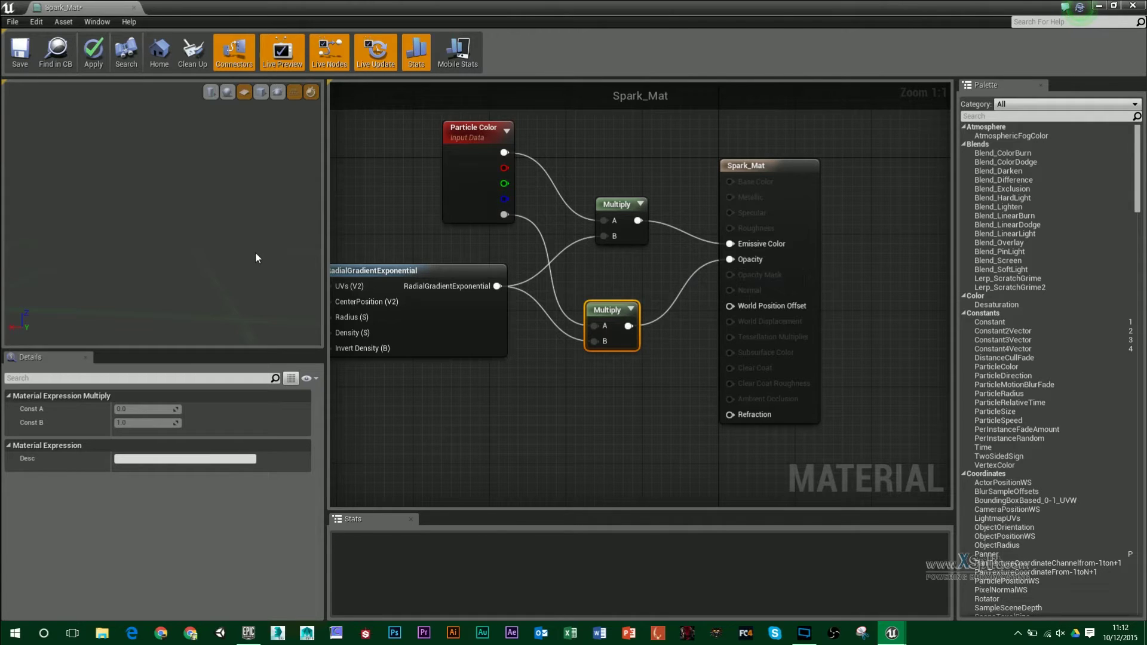
pyautogui.moveTo(181, 257)
pyautogui.mouseDown()
pyautogui.moveTo(102, 254)
pyautogui.moveTo(173, 257)
pyautogui.moveTo(161, 256)
pyautogui.mouseUp()
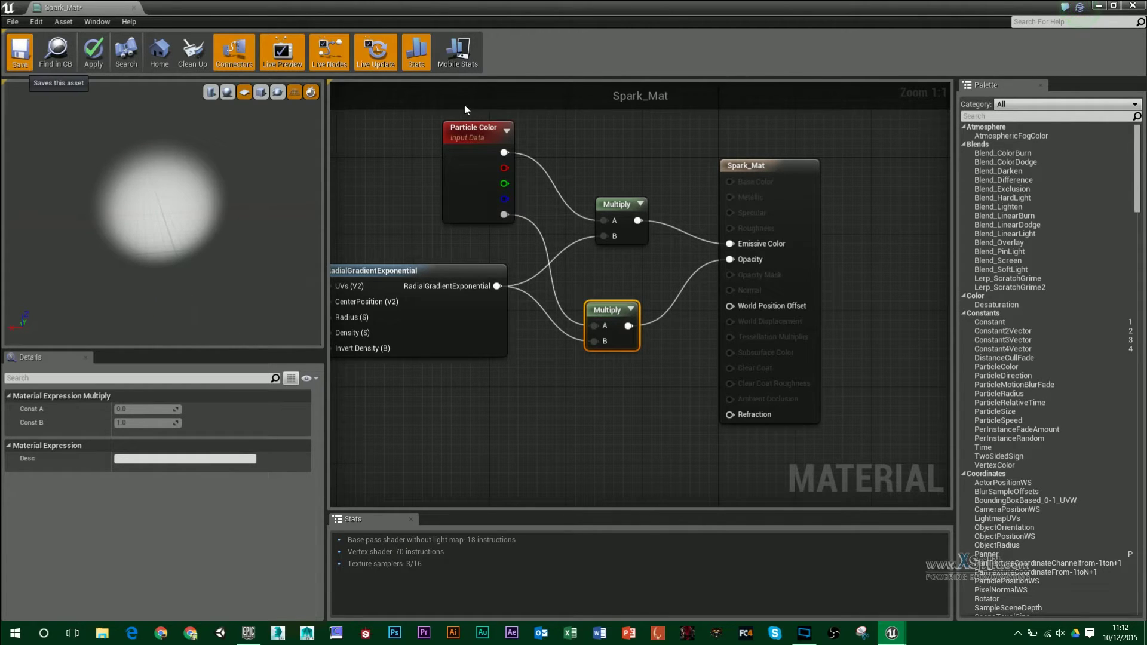
# Shrink the material editor window and create a particle system named Spark_Part in the Particles folder.
pyautogui.doubleClick(454, 6)
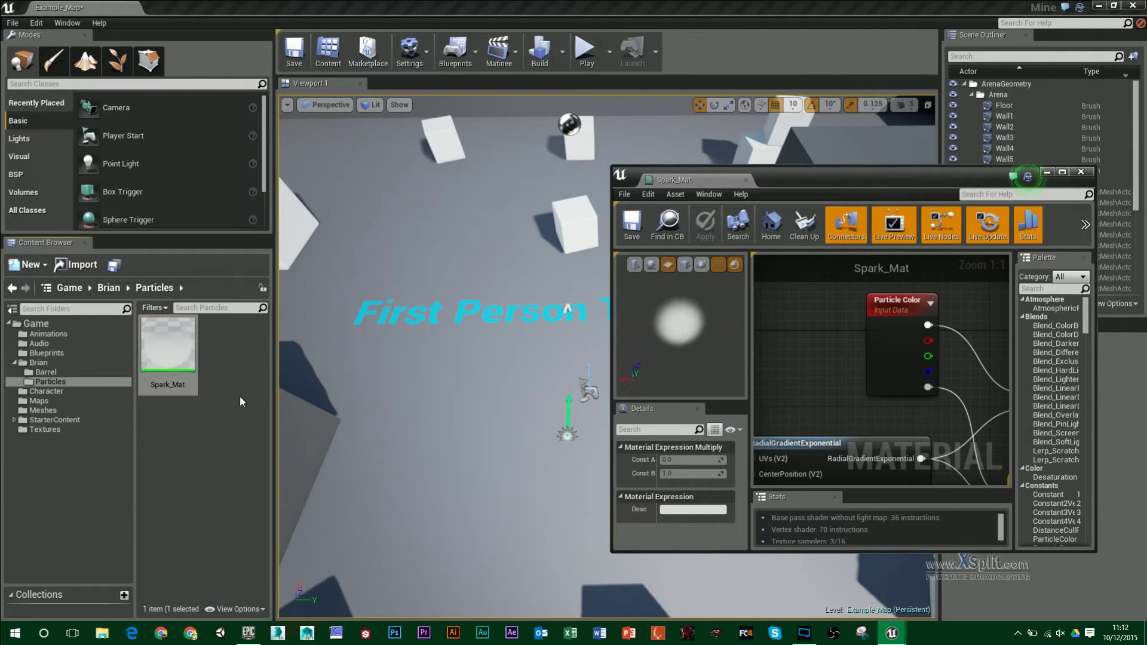
pyautogui.rightClick(237, 379)
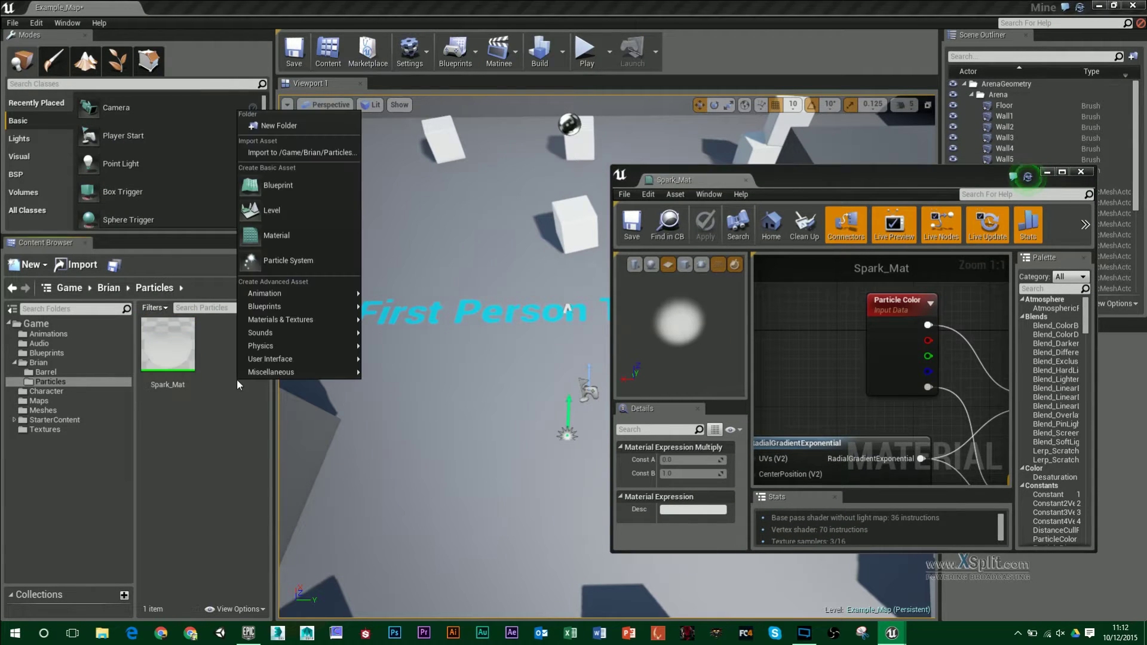
pyautogui.click(262, 269)
pyautogui.write('S')
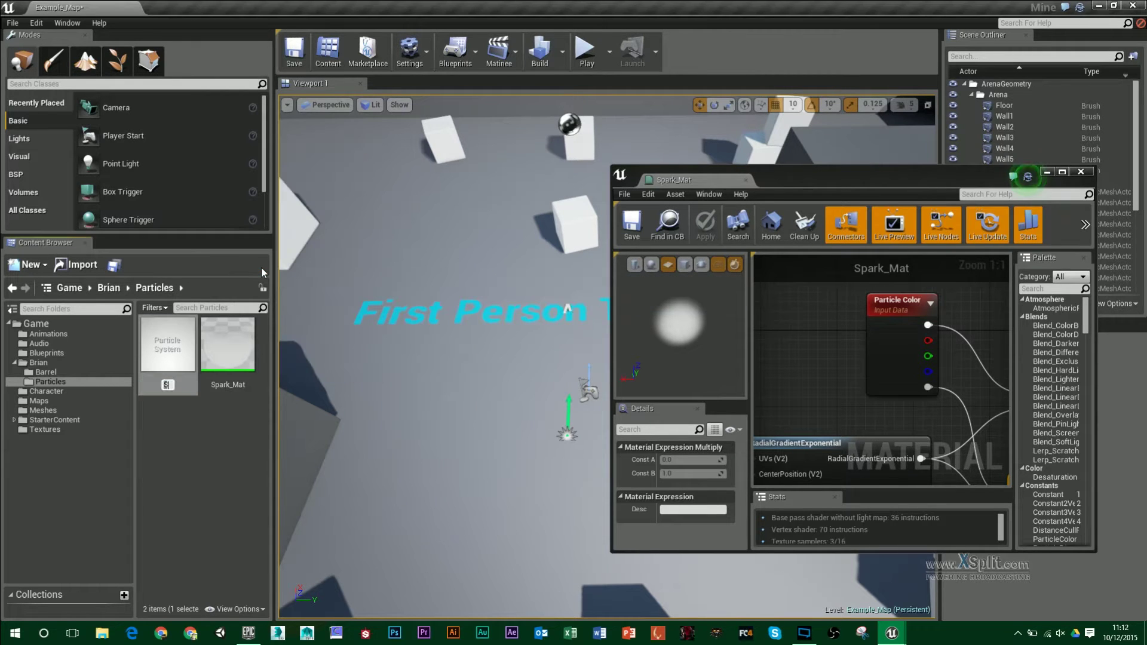
pyautogui.write('park_Part')
pyautogui.press('Return')
# Open Spark_Part in a maximized particle editor and restart its effect in the level.
pyautogui.doubleClick(258, 352)
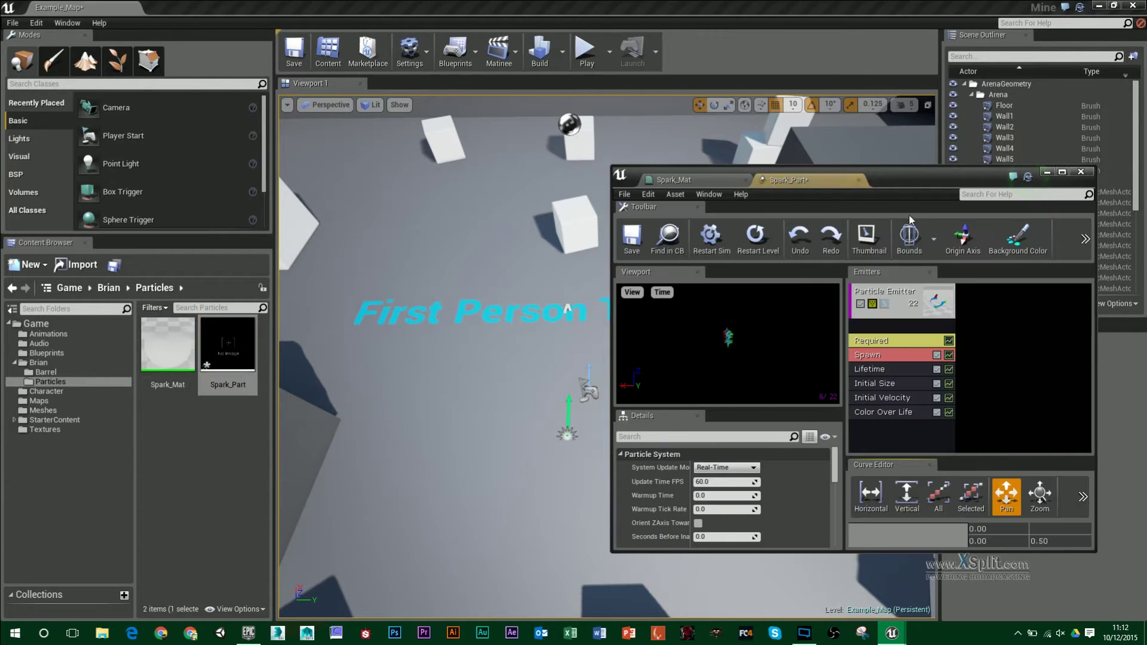
pyautogui.moveTo(900, 173); pyautogui.dragTo(732, 1)
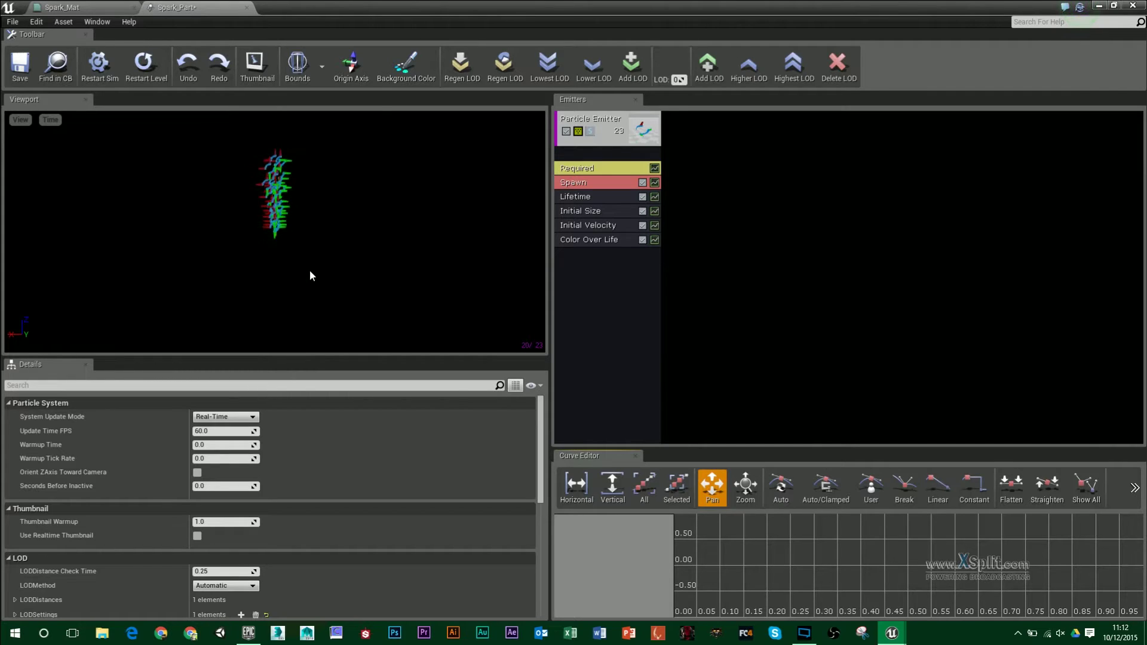
pyautogui.moveTo(311, 273); pyautogui.dragTo(302, 233)
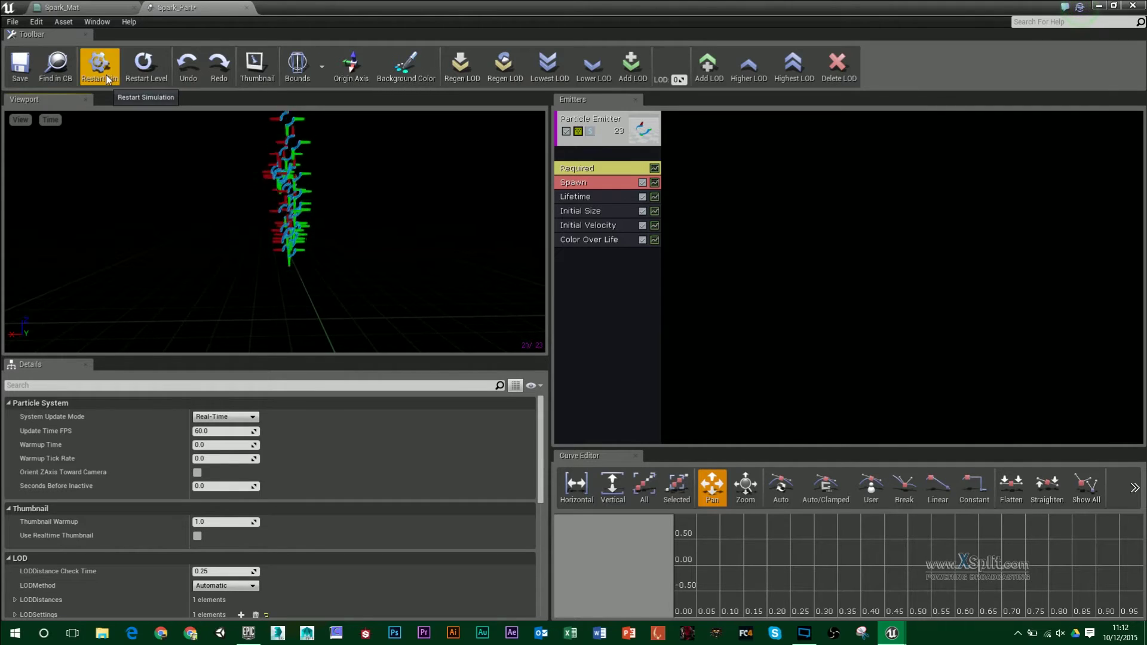
pyautogui.click(143, 68)
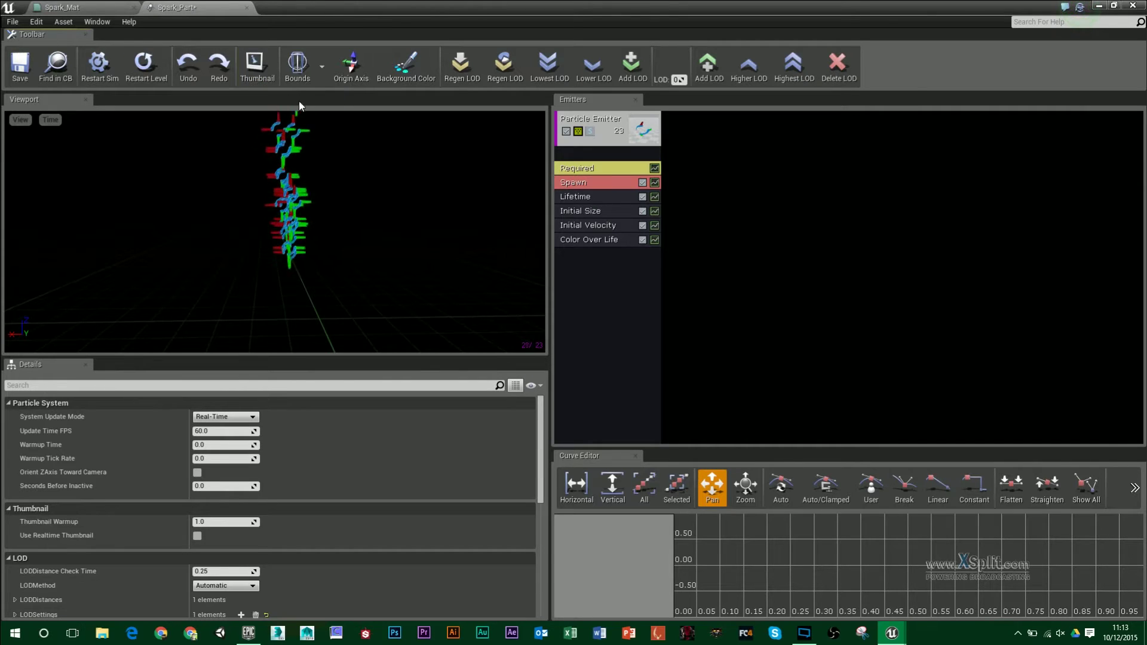
# Toggle the particle bounds display on and off, and review the settings of the emitter and each of its modules.
pyautogui.click(297, 66)
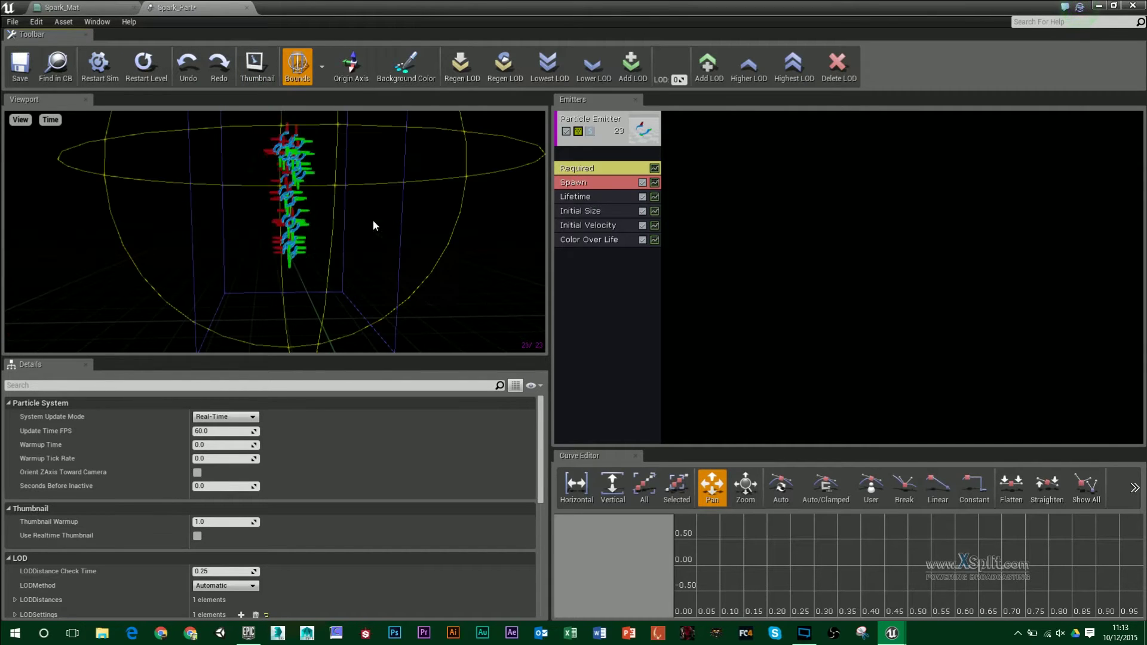
pyautogui.click(302, 72)
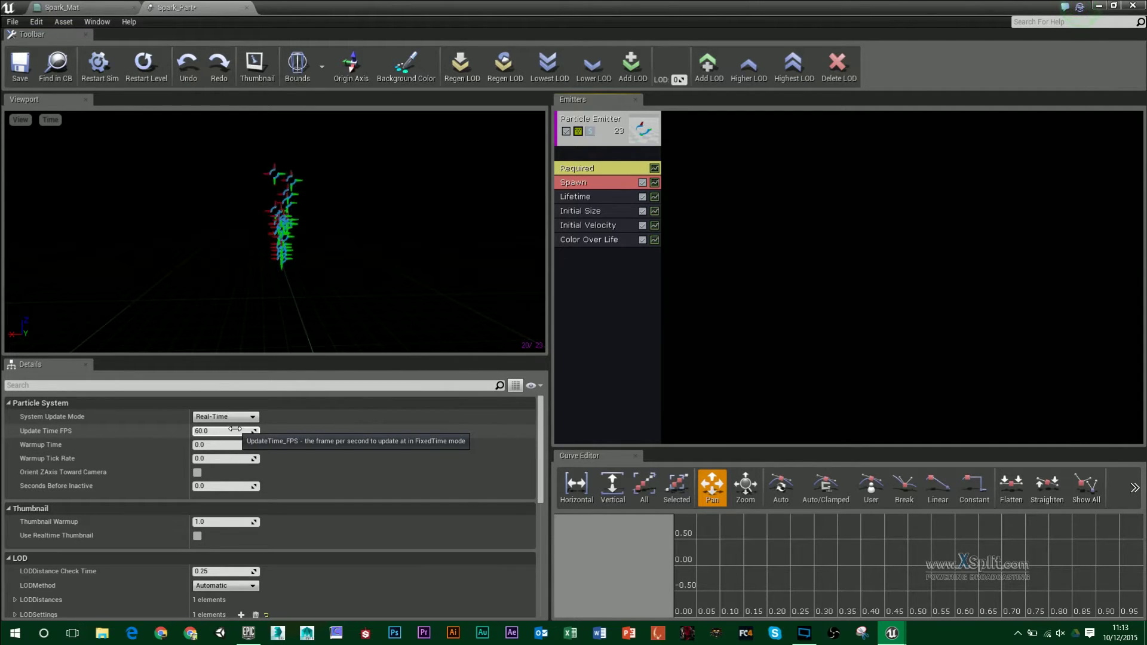
pyautogui.click(609, 122)
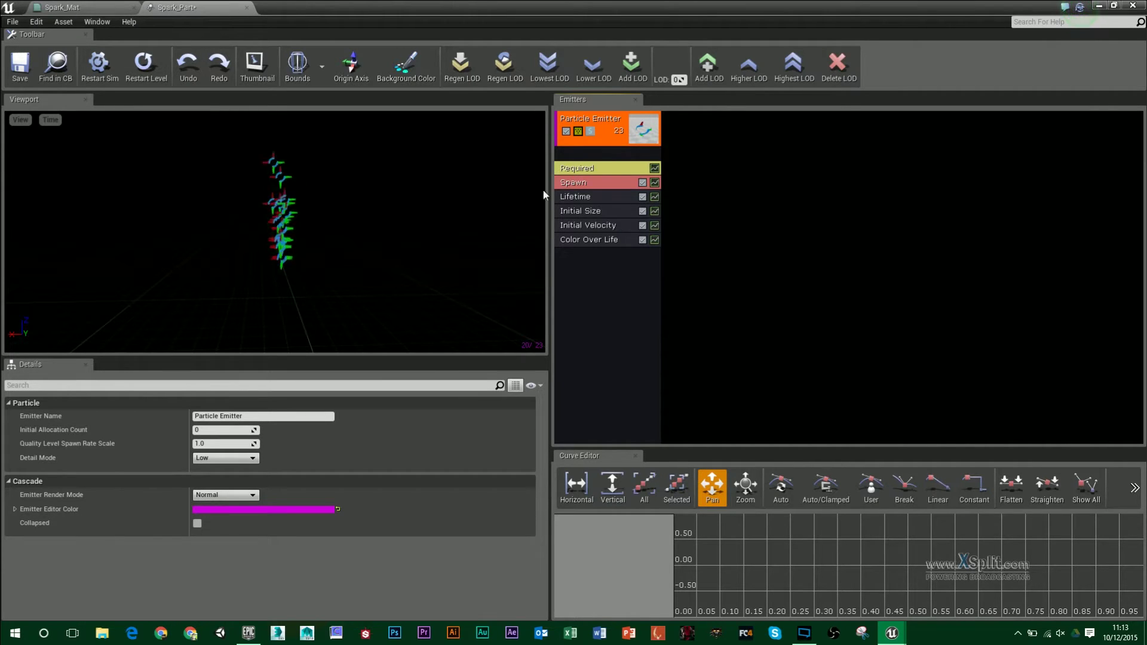
pyautogui.click(597, 167)
pyautogui.click(597, 183)
pyautogui.click(598, 196)
pyautogui.click(596, 212)
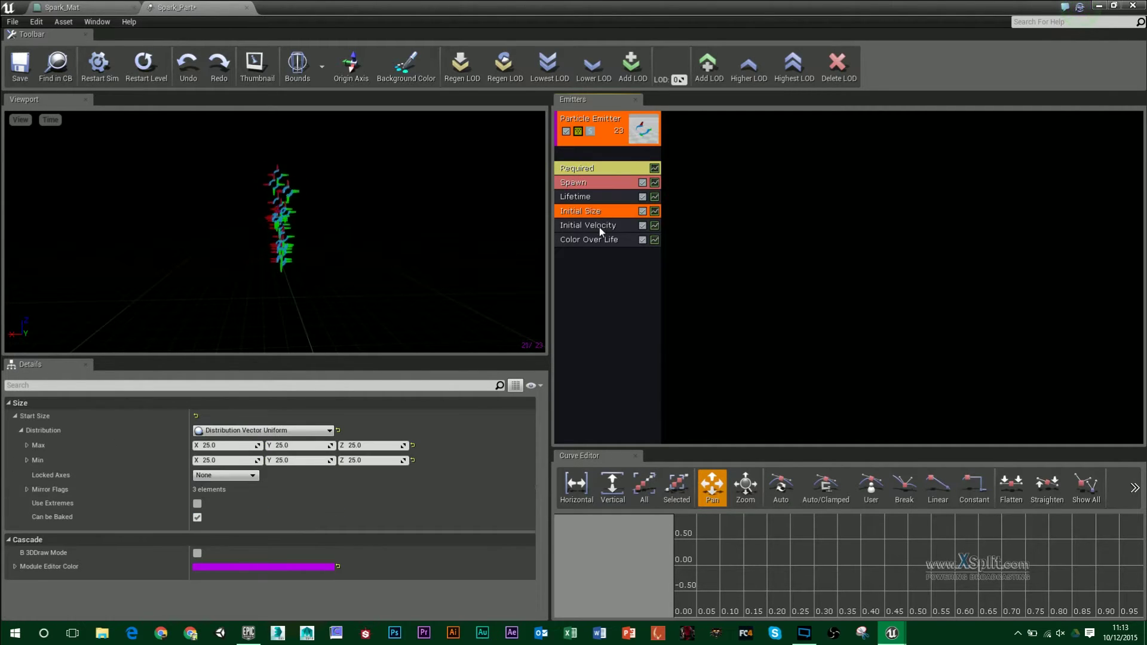
pyautogui.click(599, 226)
pyautogui.click(599, 239)
pyautogui.click(594, 168)
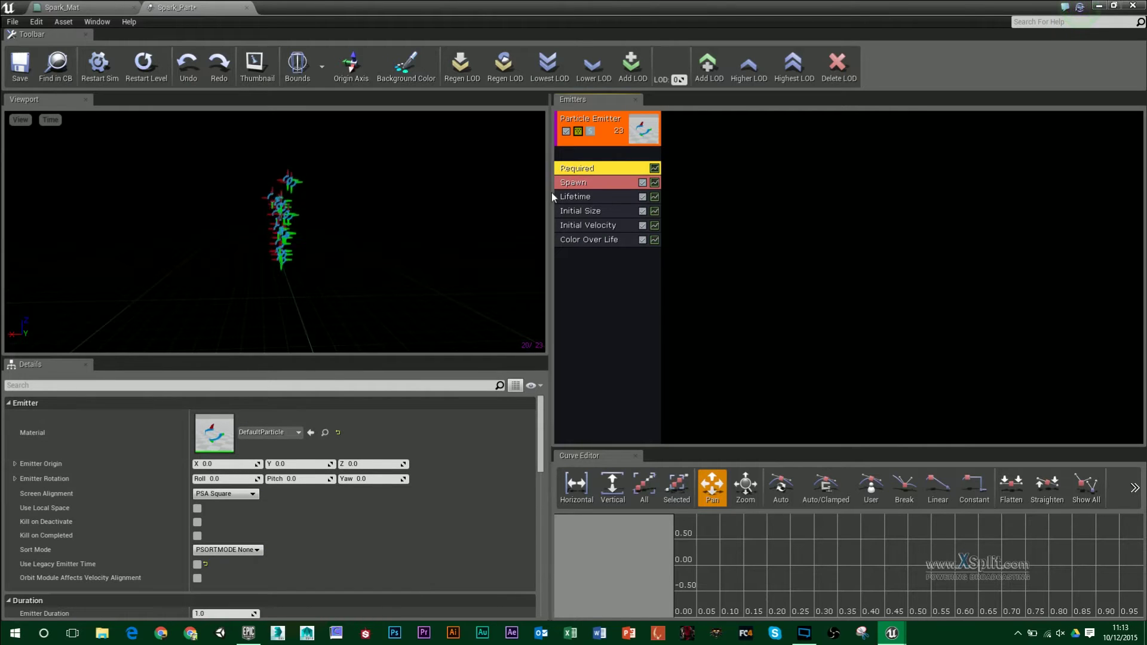
pyautogui.click(601, 181)
# Assign Spark_Mat as the material in the emitter's Required module, shrinking the particle editor window for access and maximizing it again.
pyautogui.click(595, 167)
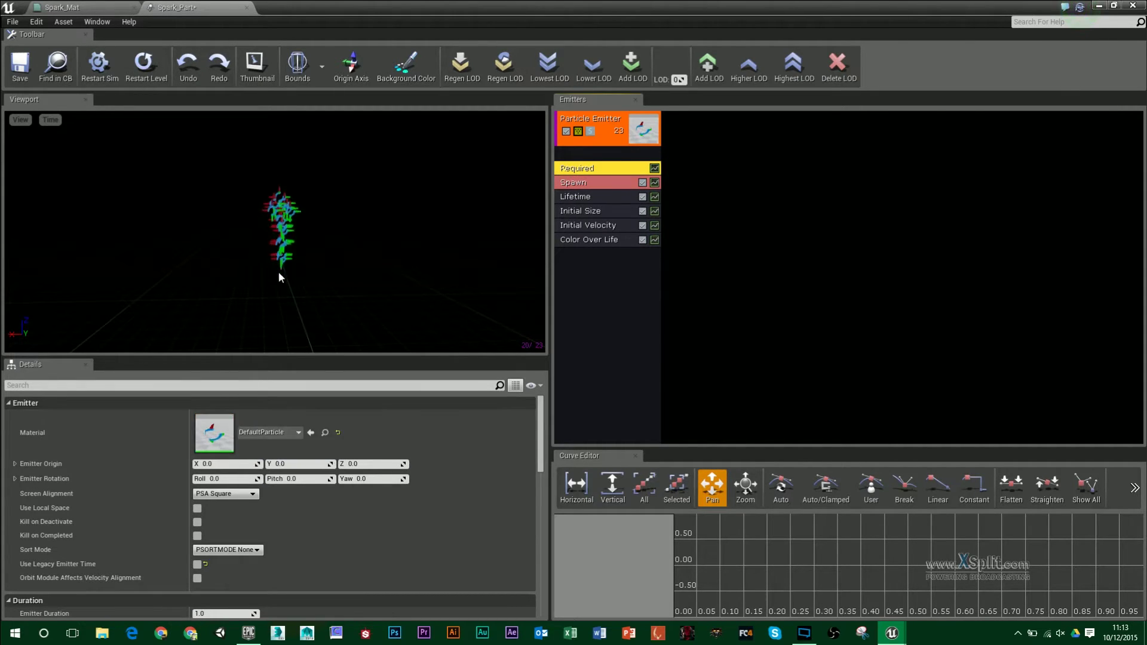
pyautogui.moveTo(279, 274)
pyautogui.mouseDown()
pyautogui.moveTo(279, 209)
pyautogui.moveTo(279, 257)
pyautogui.mouseUp()
pyautogui.moveTo(278, 6); pyautogui.dragTo(521, 127)
pyautogui.moveTo(168, 347); pyautogui.dragTo(516, 442)
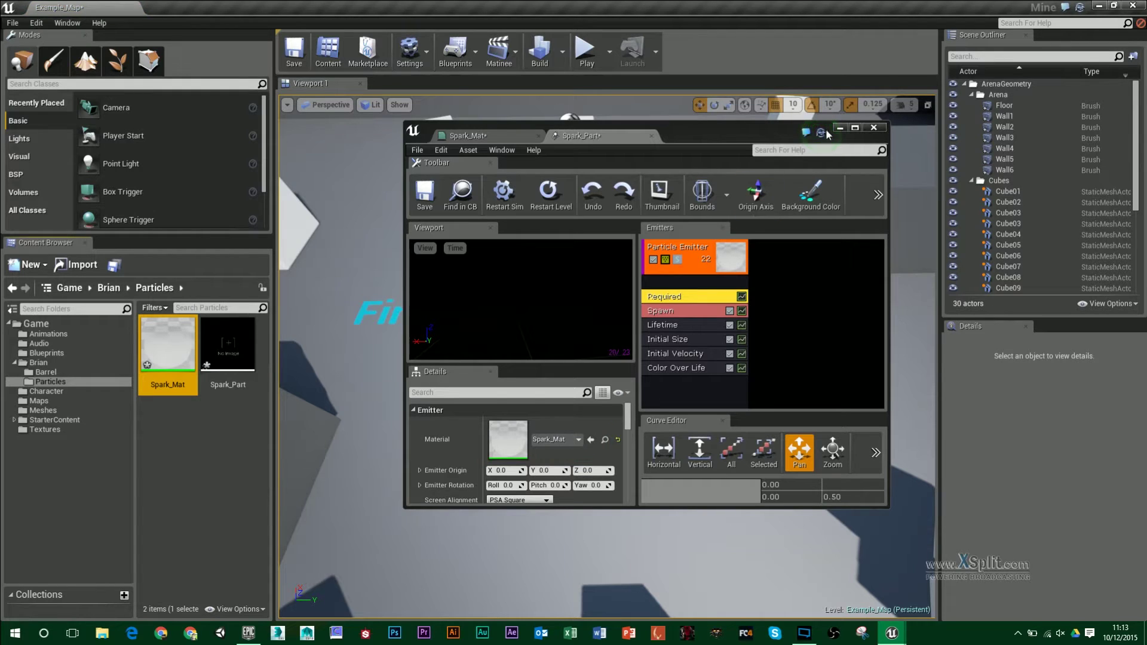
pyautogui.click(855, 128)
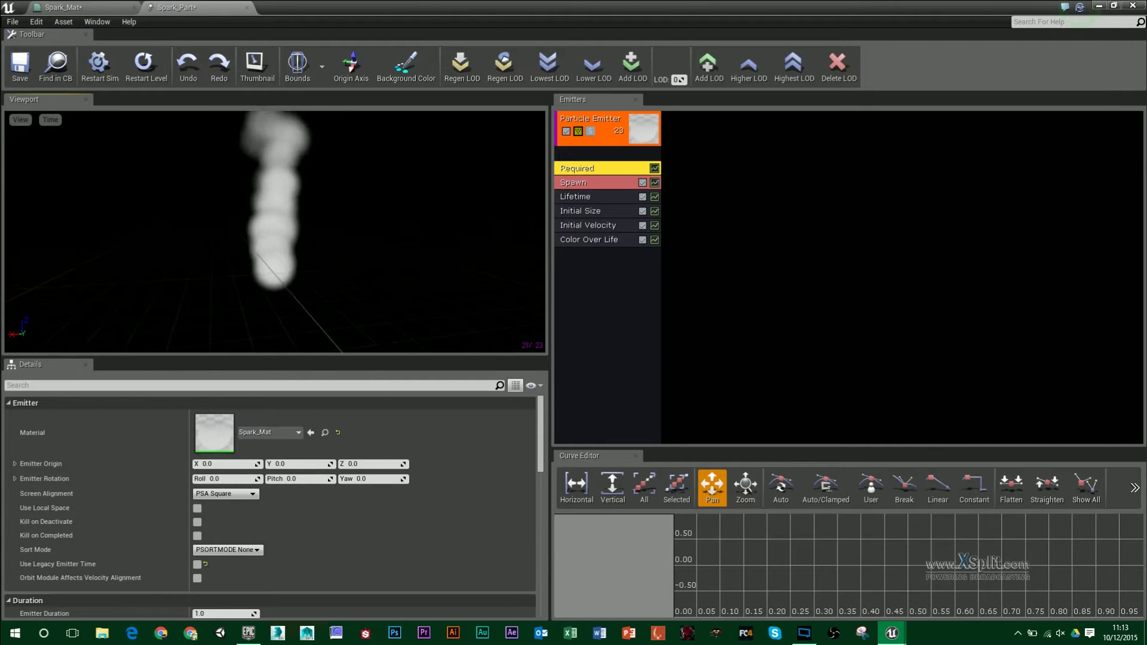
pyautogui.moveTo(312, 271); pyautogui.dragTo(318, 197, button='middle')
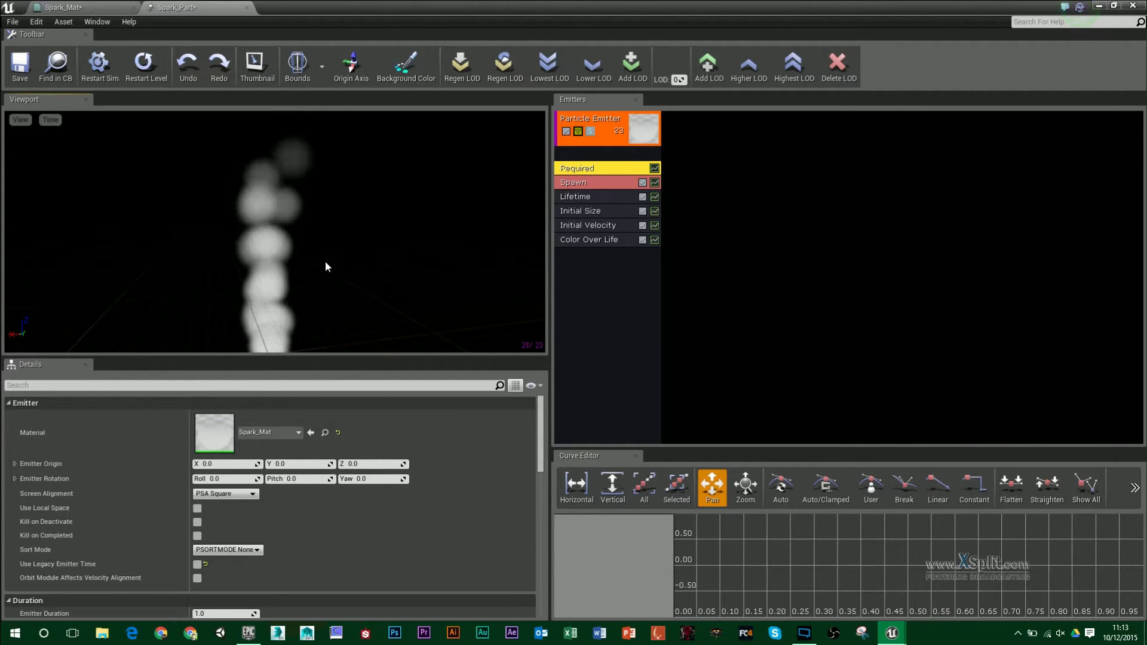
pyautogui.moveTo(325, 263); pyautogui.dragTo(325, 326, button='middle')
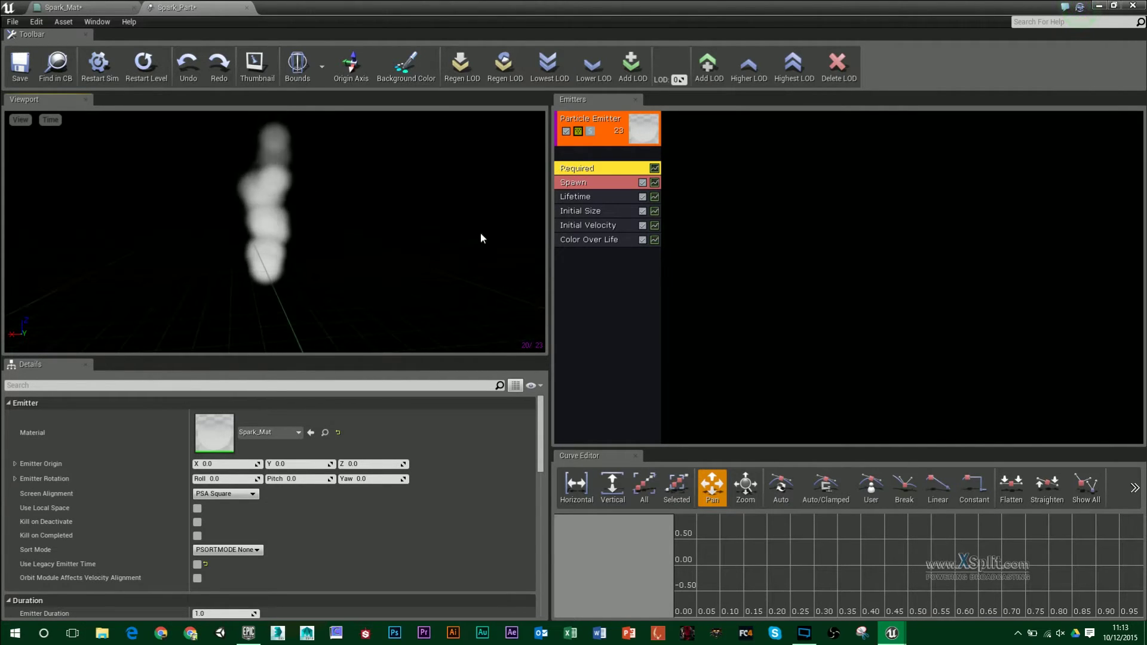
# Set the maximum start size in the Initial Size module to 2 on all three axes.
pyautogui.click(595, 212)
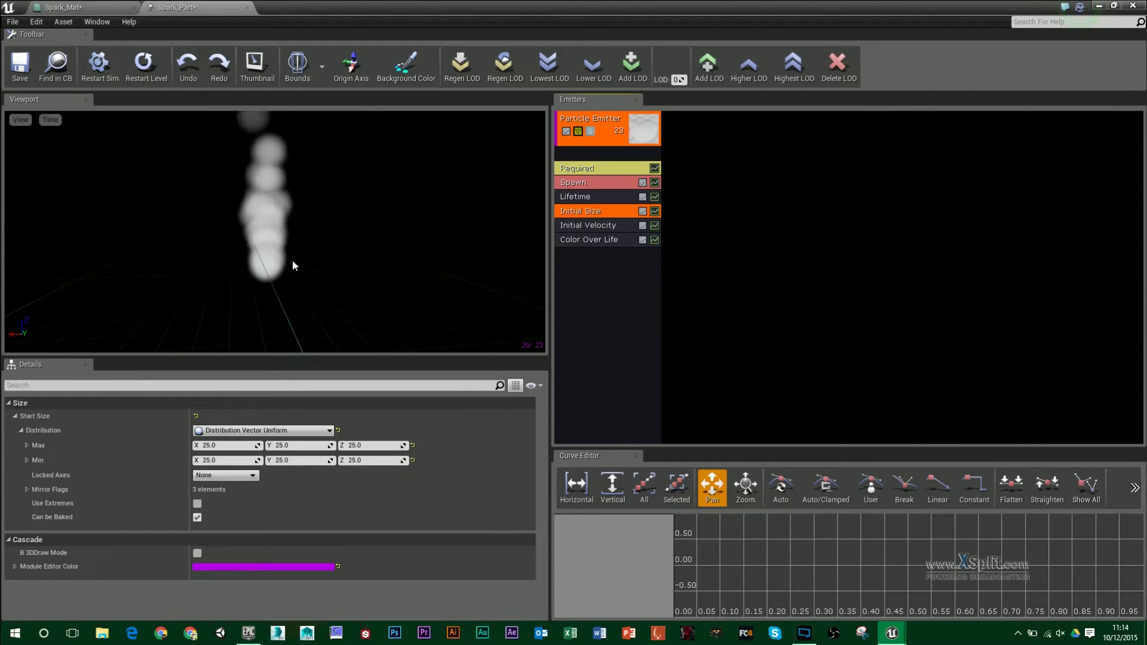
pyautogui.click(234, 445)
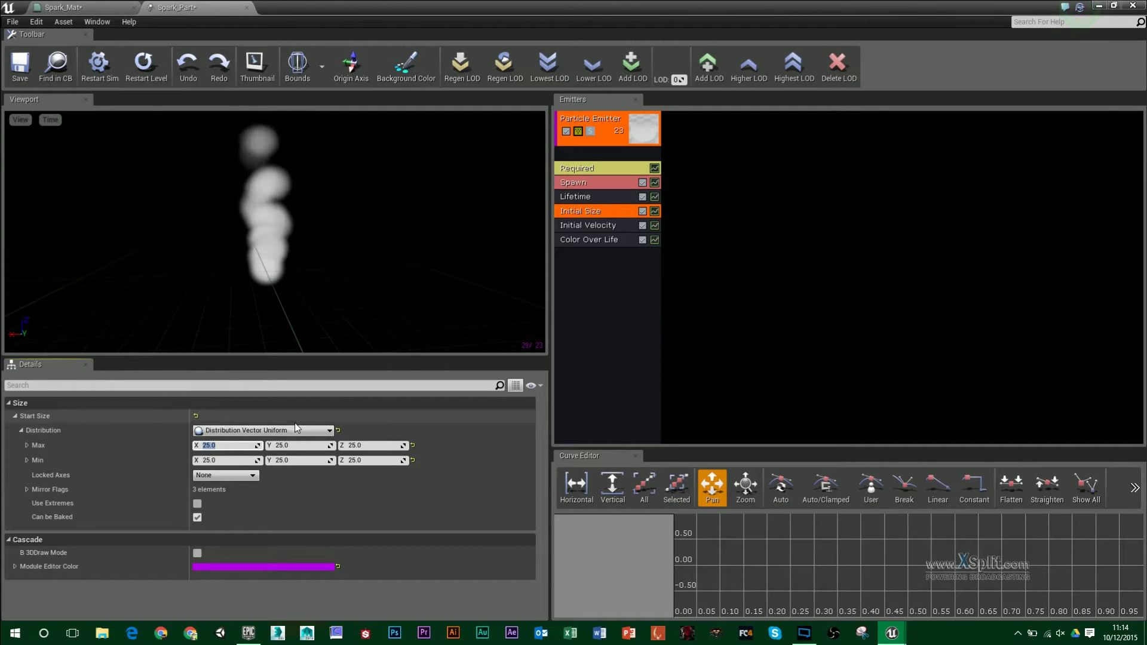
pyautogui.write('2')
pyautogui.press('Tab')
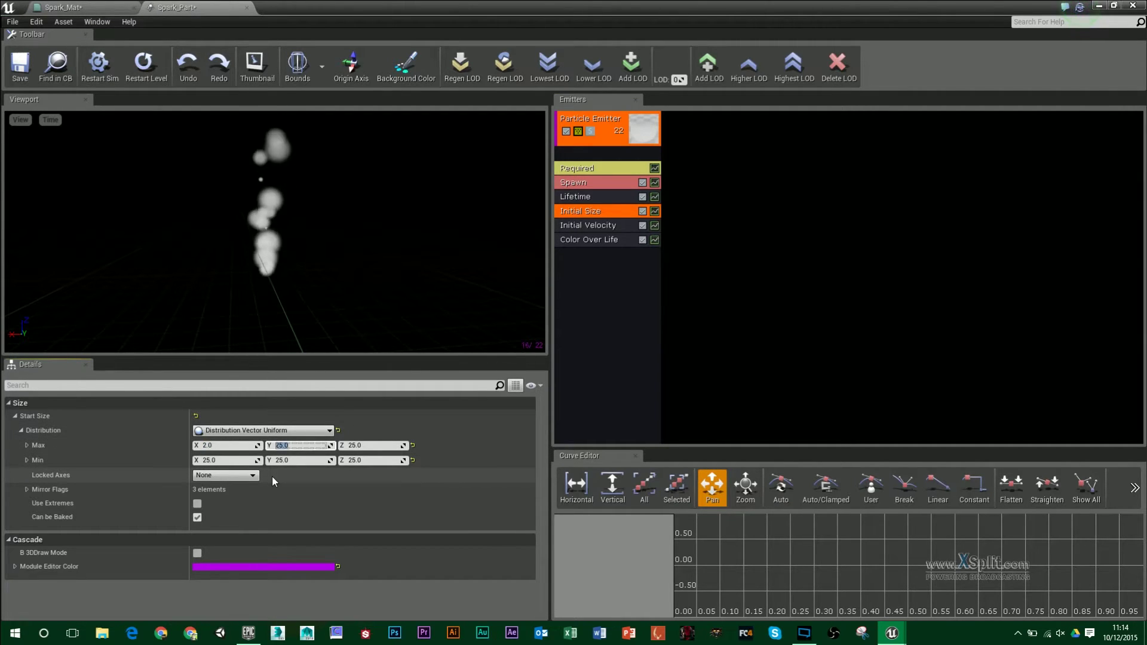
pyautogui.write('2')
pyautogui.press('Tab')
pyautogui.write('2')
pyautogui.press('Tab')
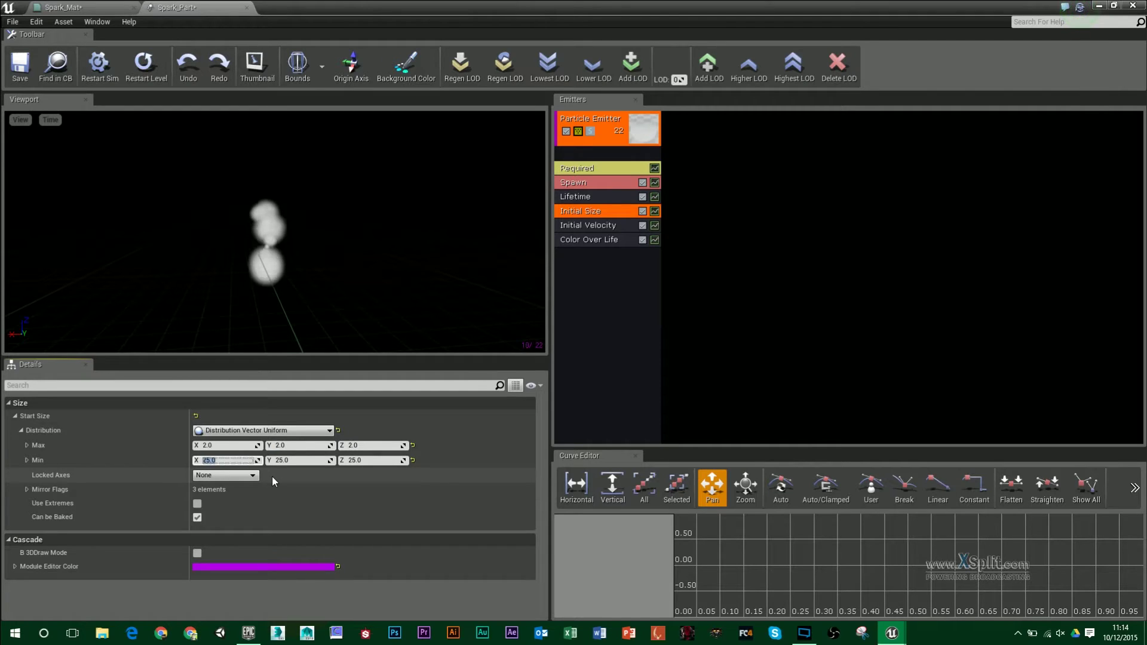
# Set the minimum start size to 1 on all three axes and review the available distribution types.
pyautogui.write('1')
pyautogui.press('Tab')
pyautogui.write('1')
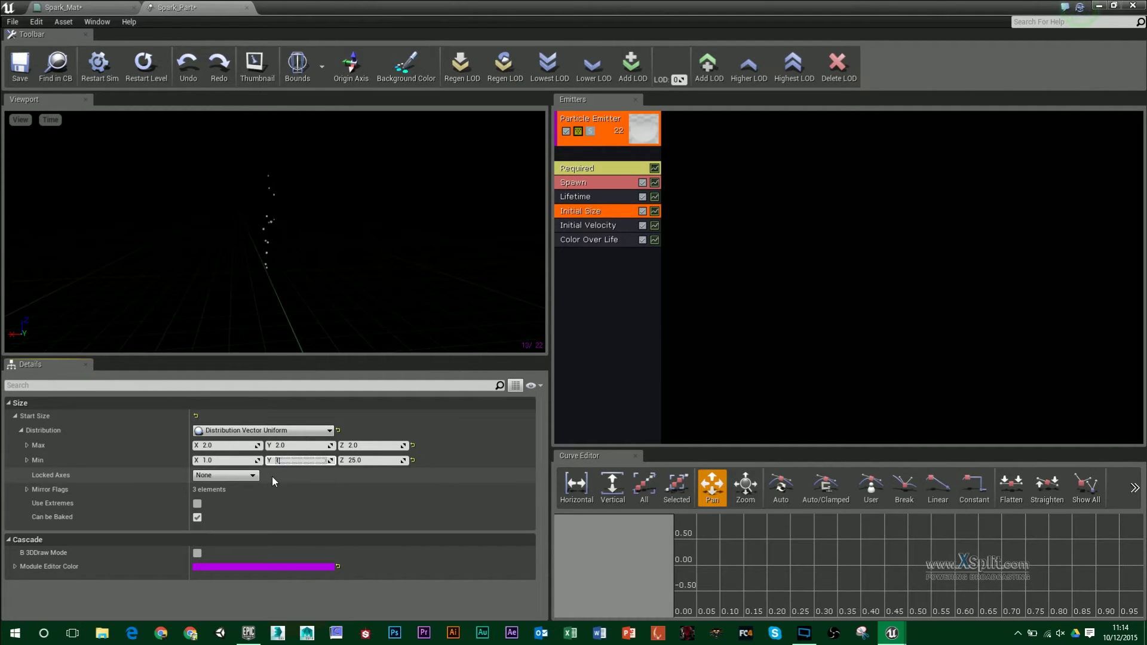
pyautogui.press('Tab')
pyautogui.write('1')
pyautogui.press('Tab')
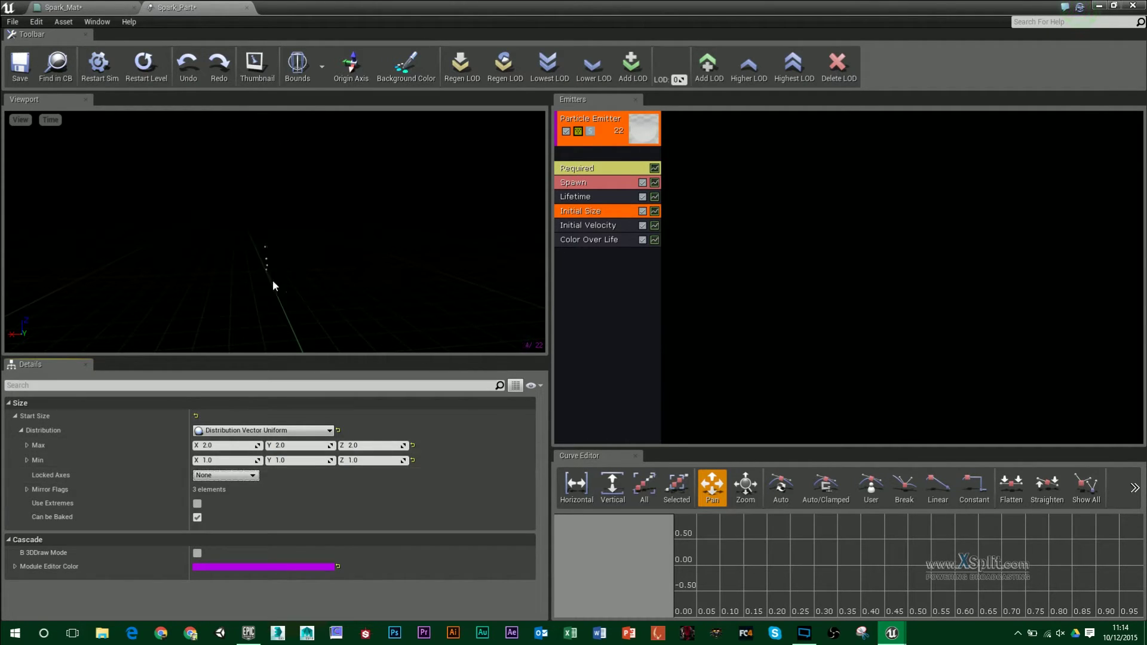
pyautogui.moveTo(275, 233)
pyautogui.mouseDown()
pyautogui.moveTo(290, 269)
pyautogui.moveTo(286, 251)
pyautogui.mouseUp()
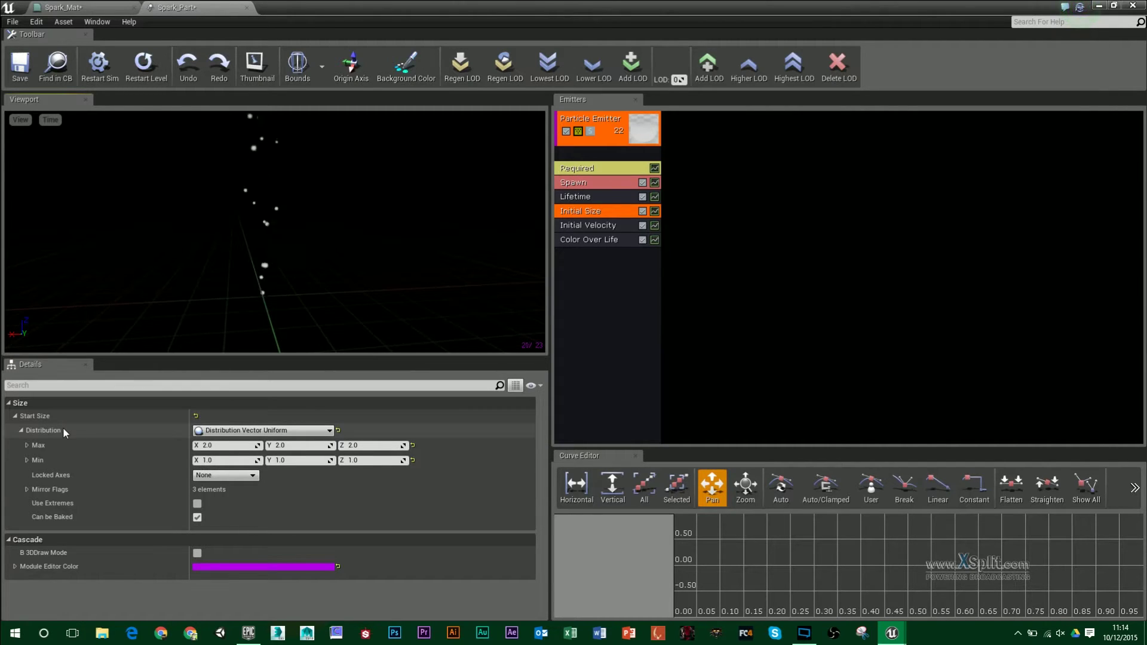
pyautogui.click(242, 431)
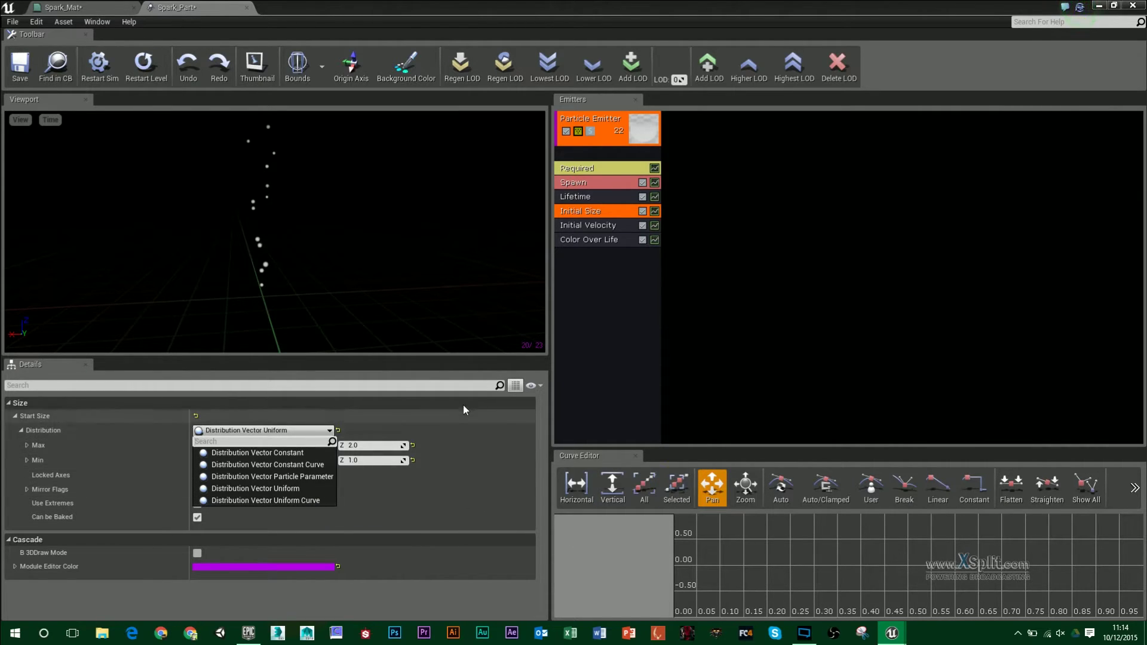
pyautogui.click(436, 361)
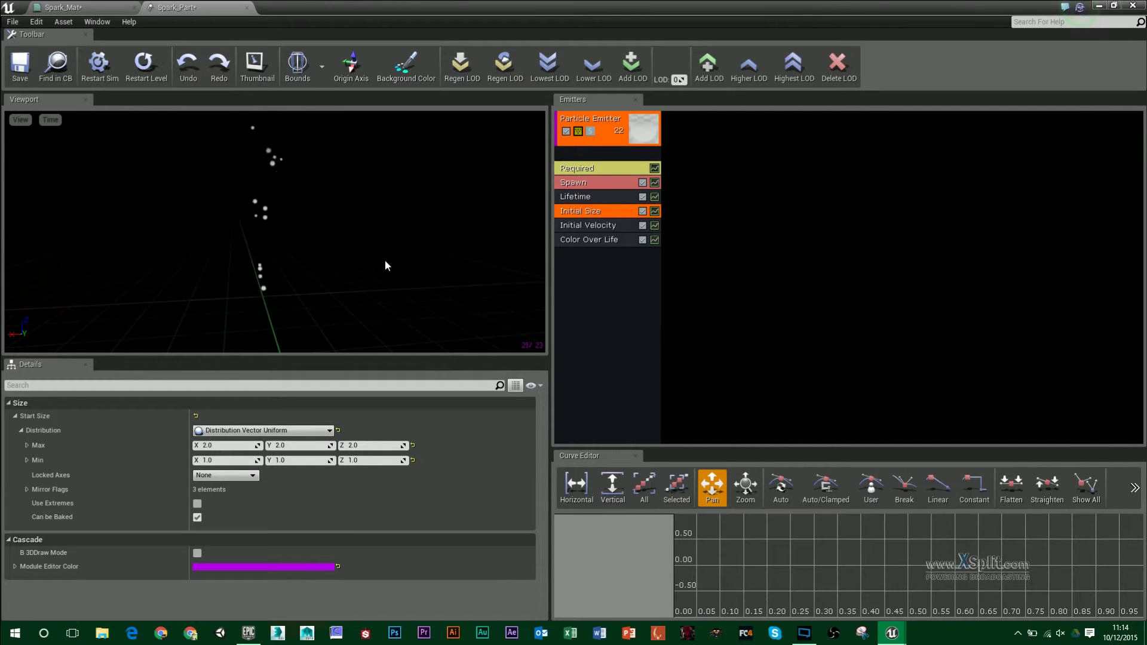
# Set the maximum start velocity in the Initial Velocity module to X 150, Y 1 and Z 1.
pyautogui.click(586, 226)
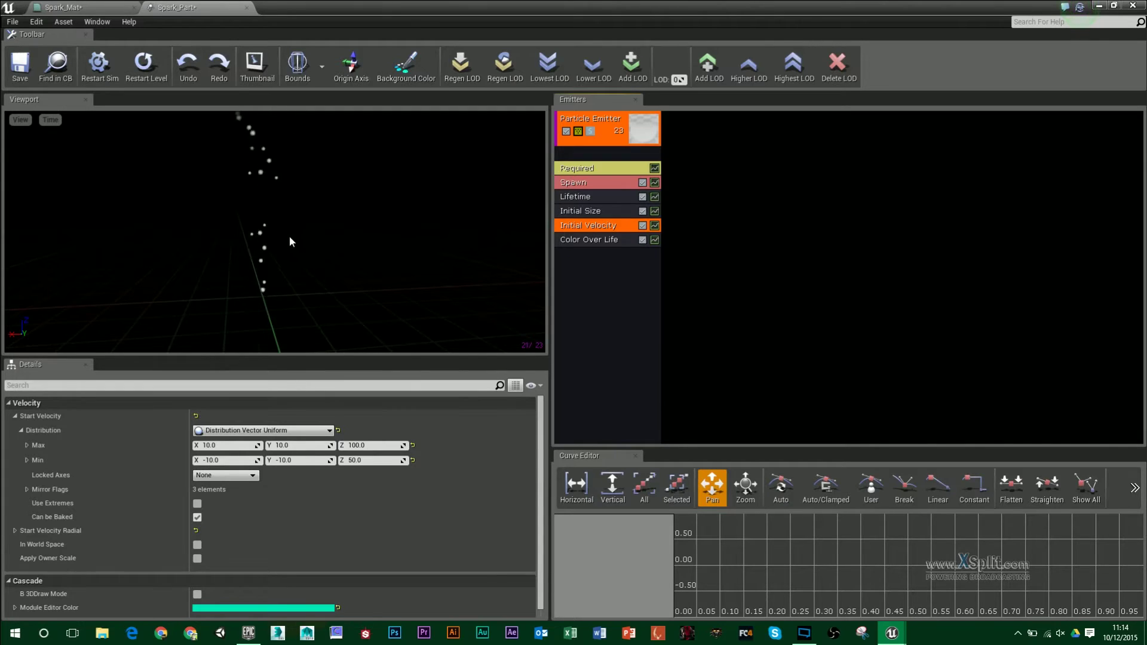
pyautogui.moveTo(289, 235); pyautogui.dragTo(322, 236)
pyautogui.moveTo(273, 200); pyautogui.dragTo(272, 256, button='middle')
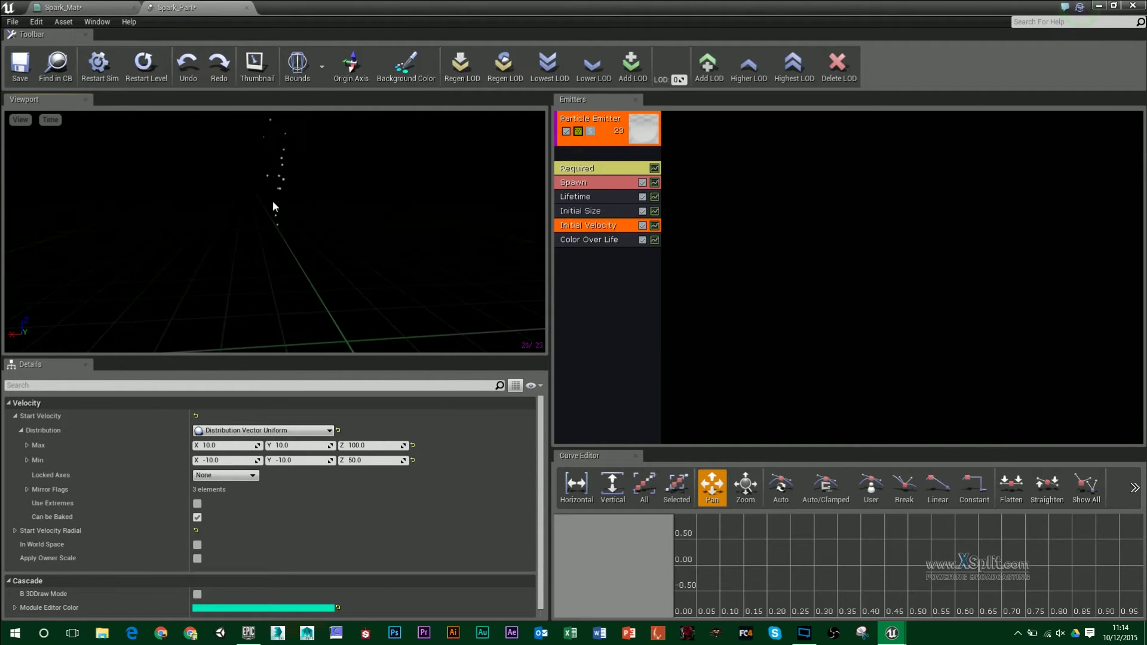
pyautogui.moveTo(332, 249); pyautogui.dragTo(343, 214)
pyautogui.click(225, 445)
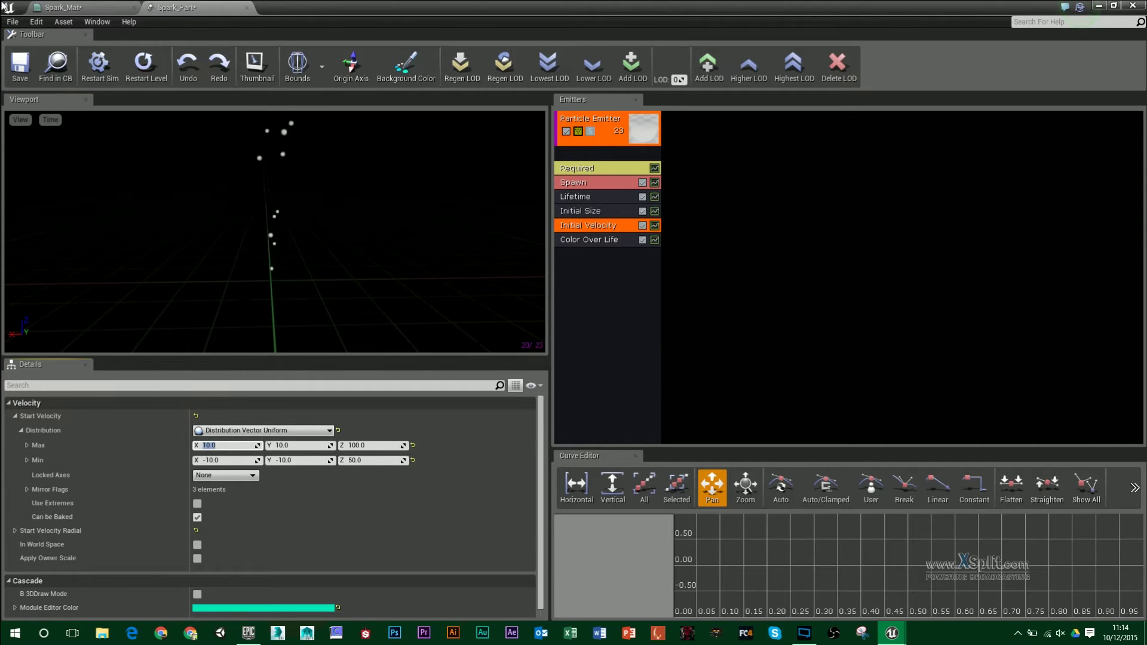
pyautogui.press('Tab')
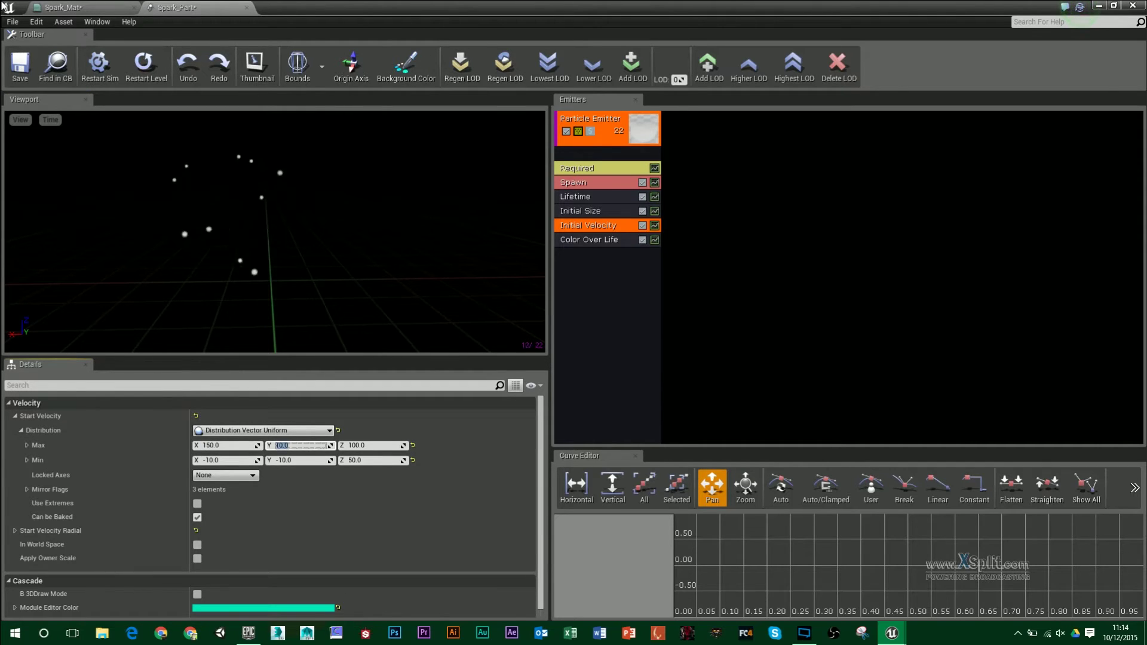
pyautogui.write('1')
pyautogui.press('Tab')
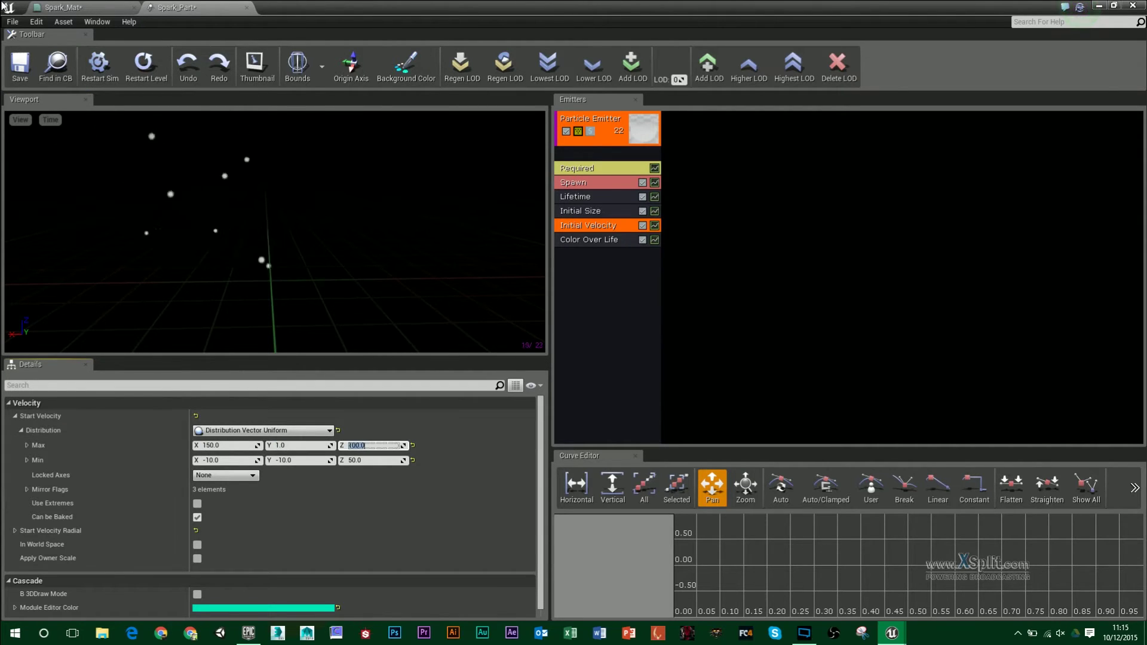
pyautogui.write('1')
pyautogui.press('Tab')
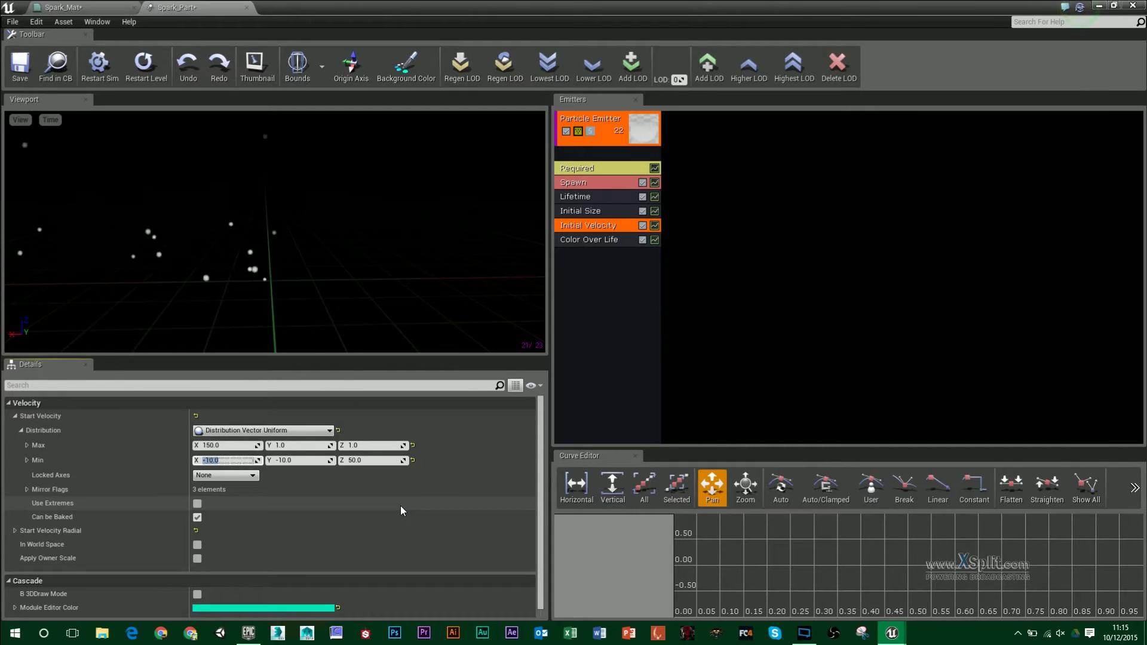
# Set the minimum start velocity to 100 on X and -10 on Z, and inspect the particle stream.
pyautogui.write('100')
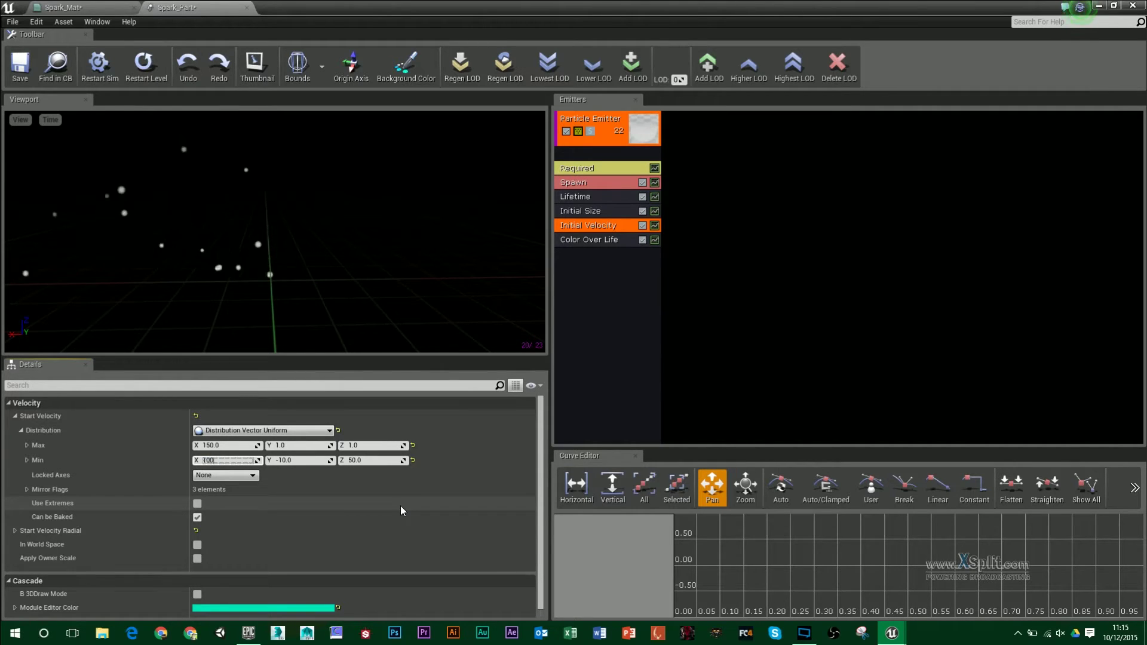
pyautogui.press('Tab')
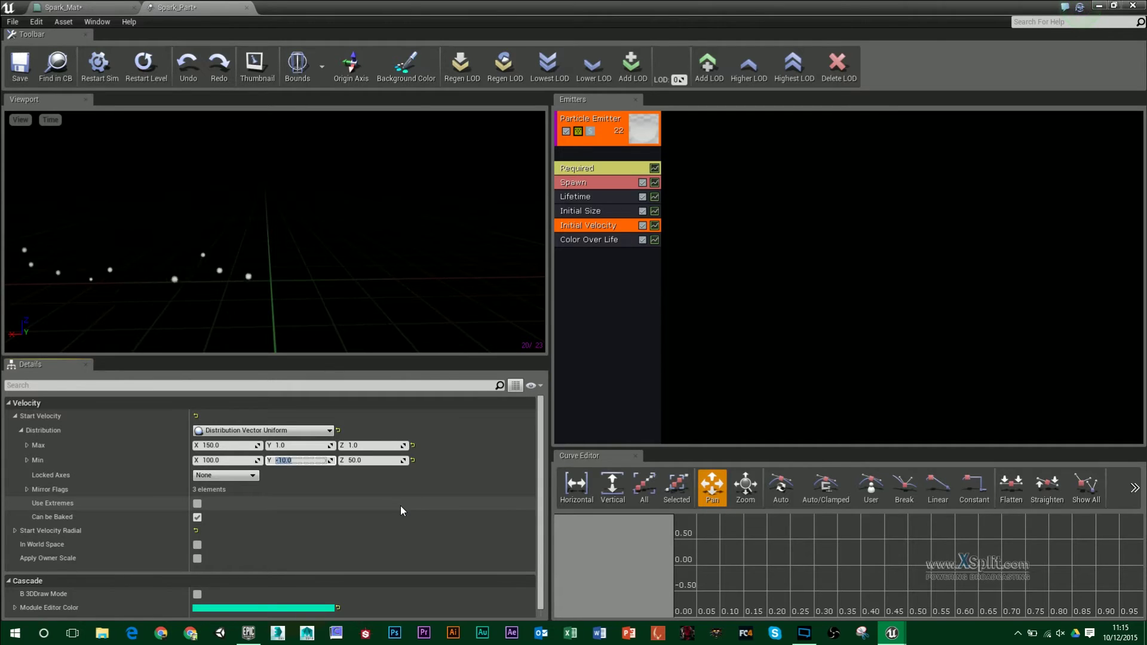
pyautogui.press('Tab')
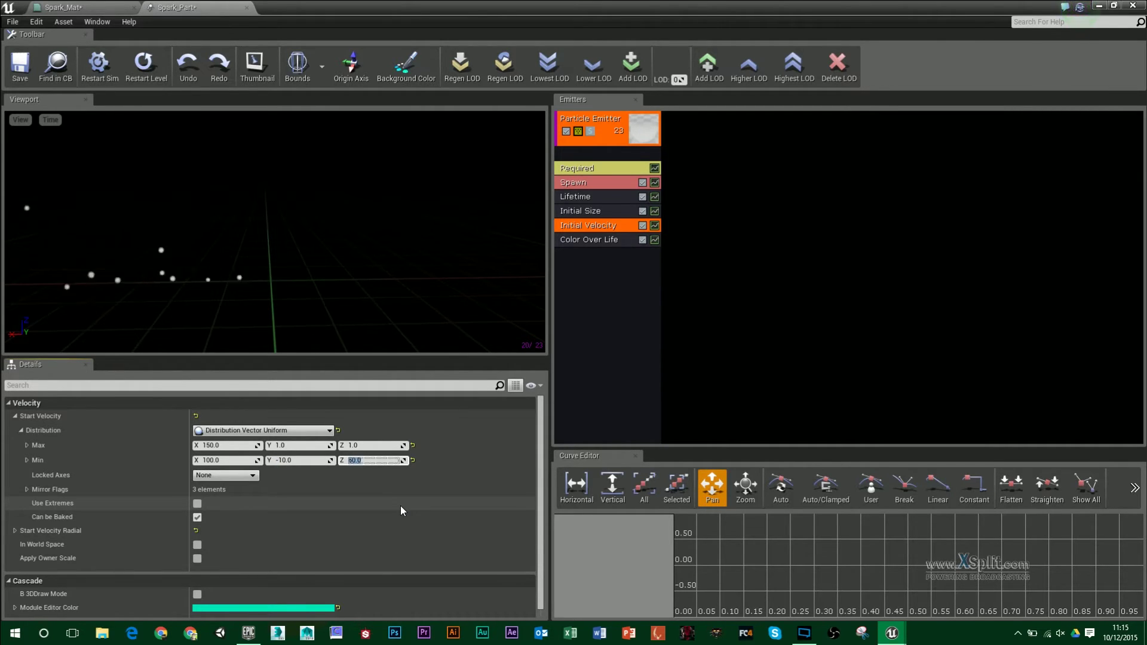
pyautogui.write('-10')
pyautogui.press('Return')
pyautogui.moveTo(403, 309); pyautogui.dragTo(399, 335, button='right')
pyautogui.moveTo(402, 310); pyautogui.dragTo(478, 290, button='middle')
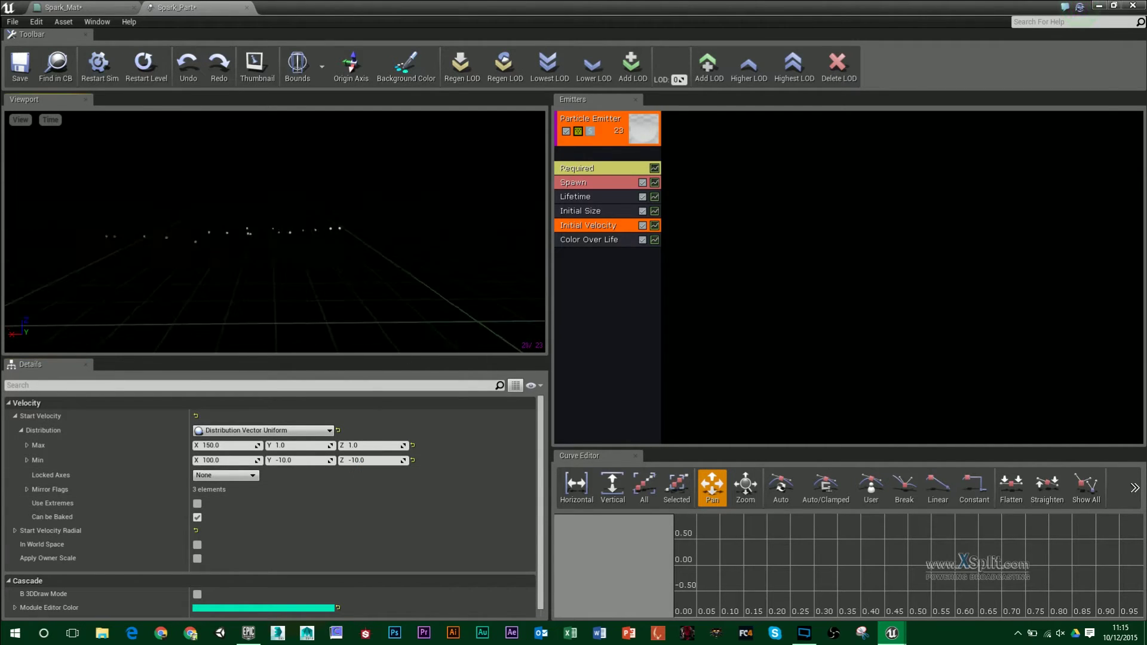
pyautogui.moveTo(402, 310); pyautogui.dragTo(419, 251)
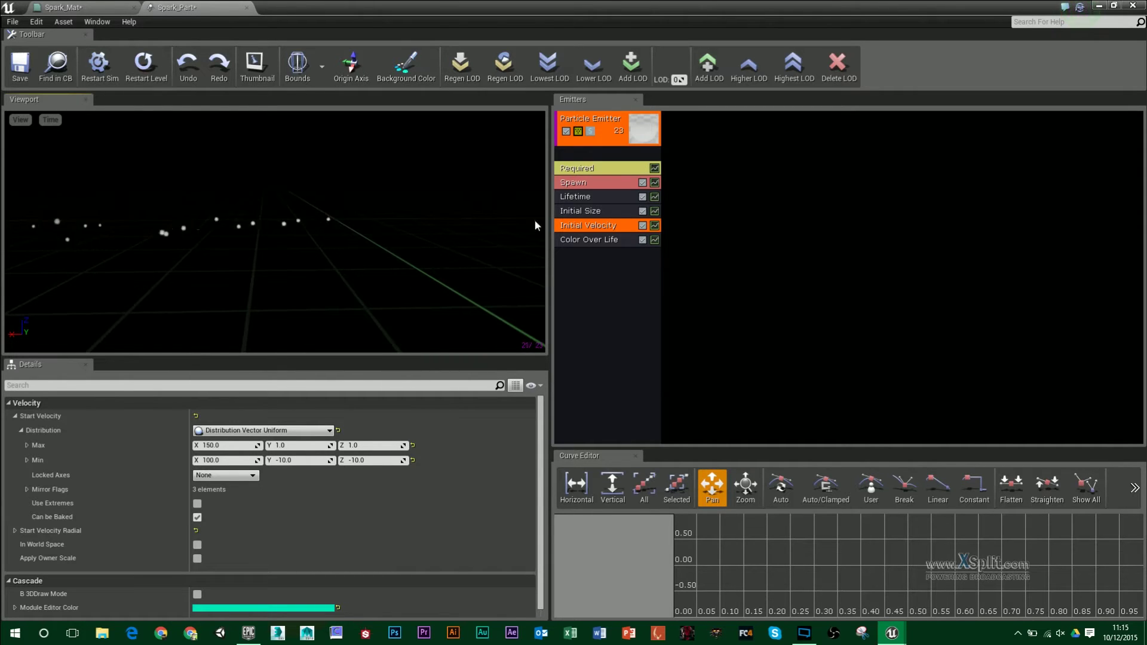
# Set the constant rate in the Spawn module to 40.
pyautogui.click(580, 184)
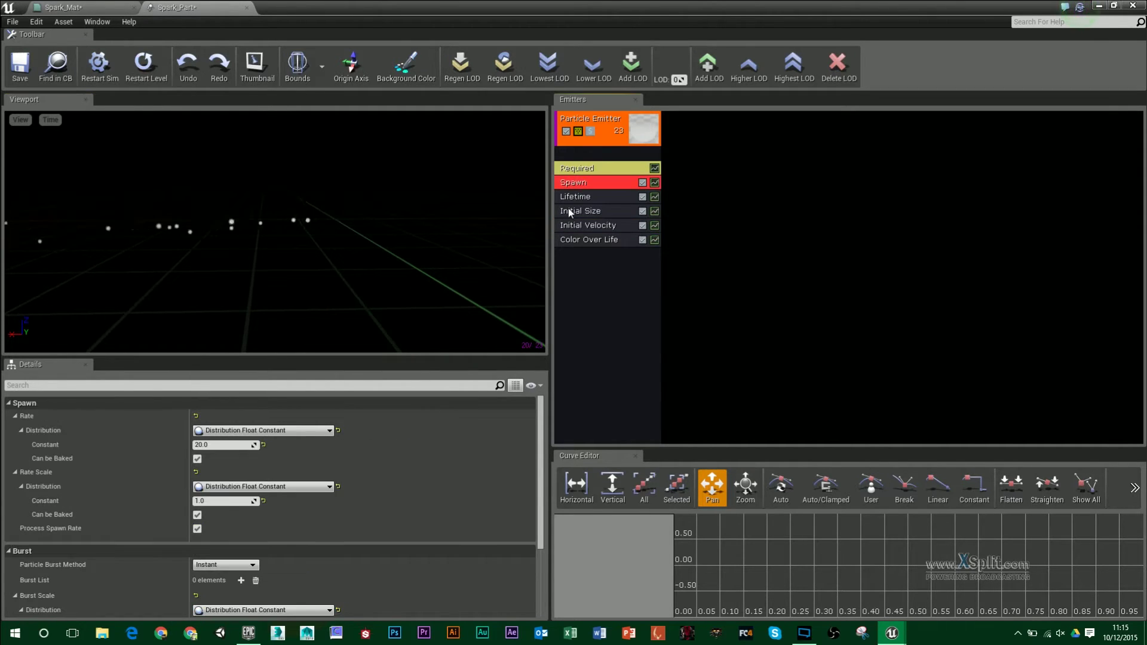
pyautogui.click(224, 445)
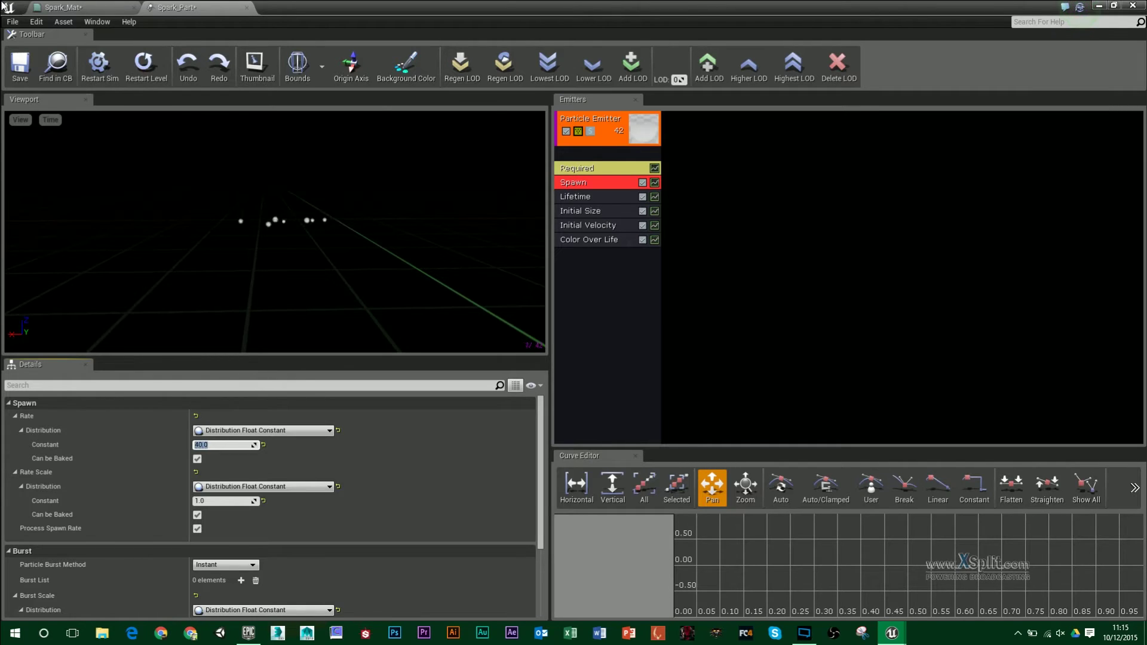
# Review the Lifetime module's minimum and maximum, and open the Color Over Life module's settings.
pyautogui.click(583, 195)
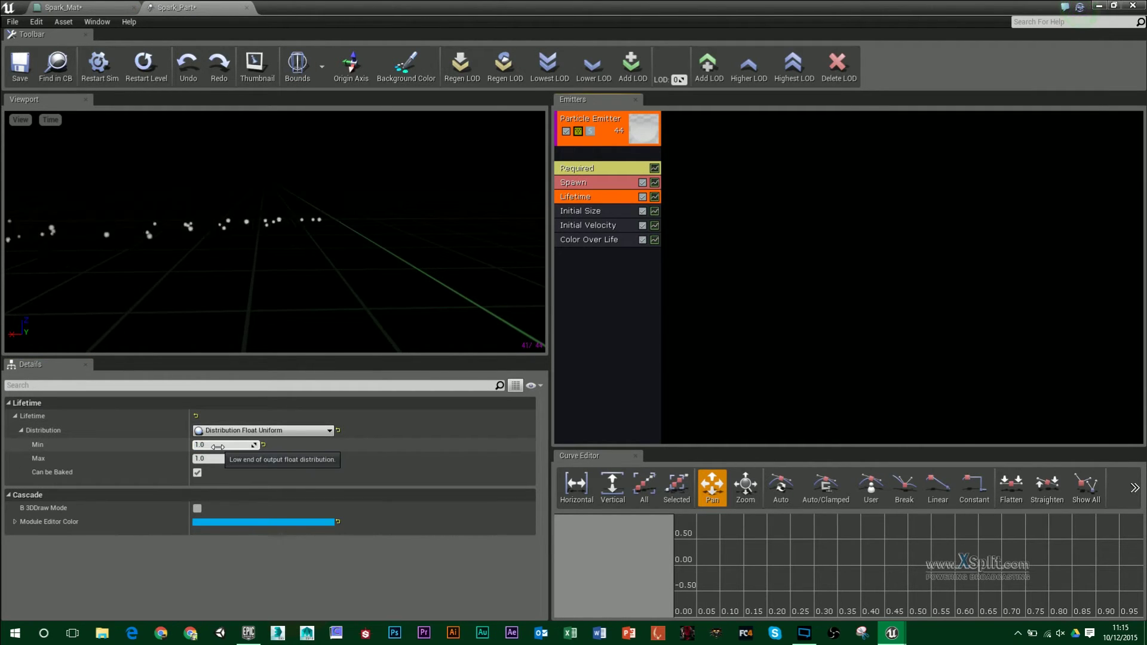
pyautogui.moveTo(239, 281); pyautogui.dragTo(212, 289)
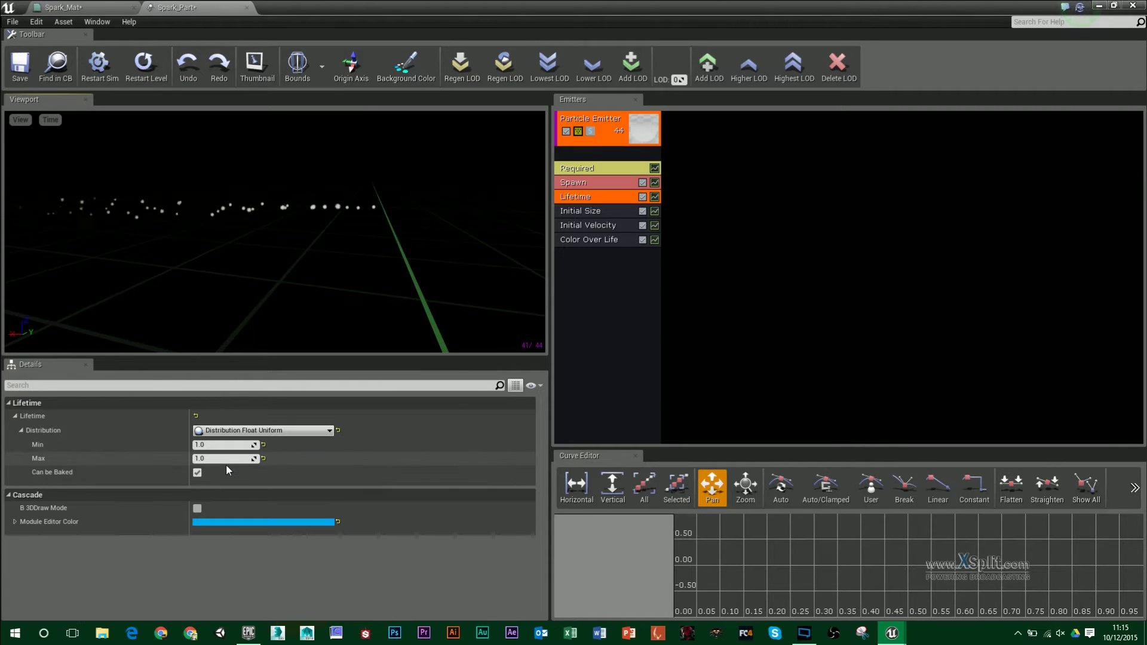
pyautogui.click(605, 240)
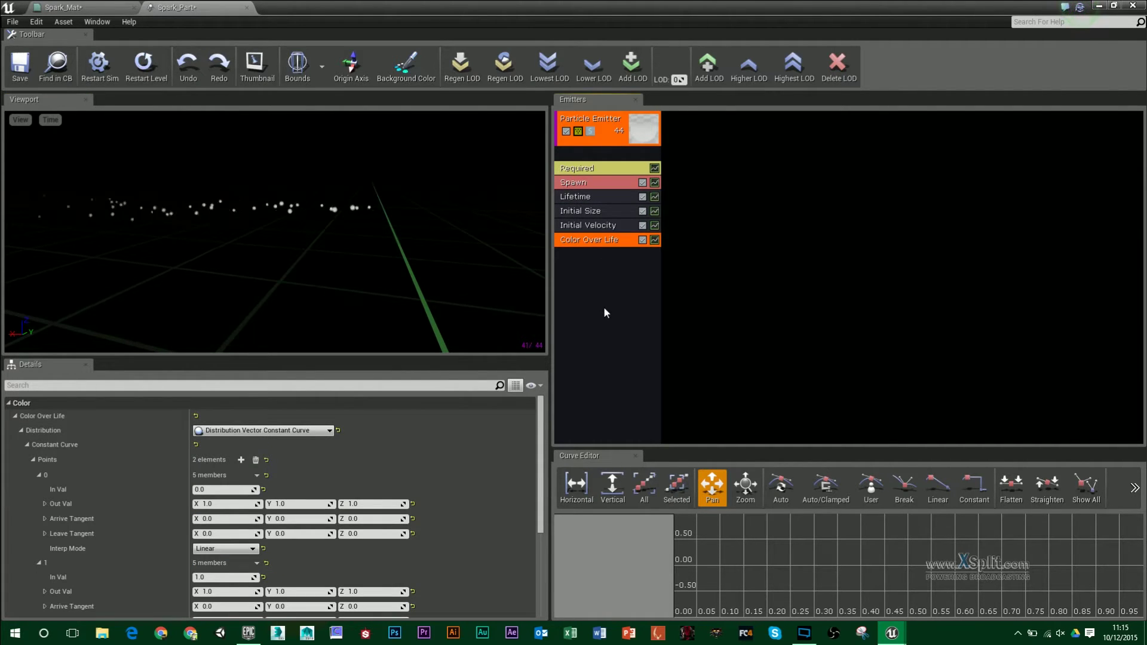
# Add an Initial Location module to the particle emitter.
pyautogui.moveTo(374, 251); pyautogui.dragTo(323, 230)
pyautogui.rightClick(580, 284)
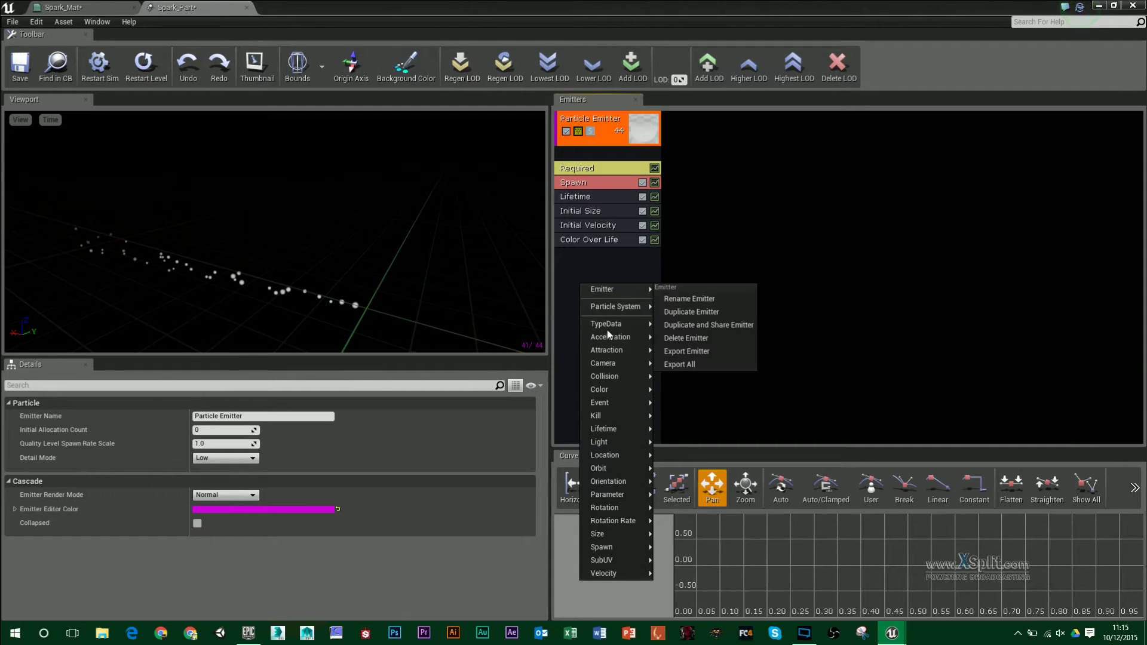
pyautogui.moveTo(628, 452)
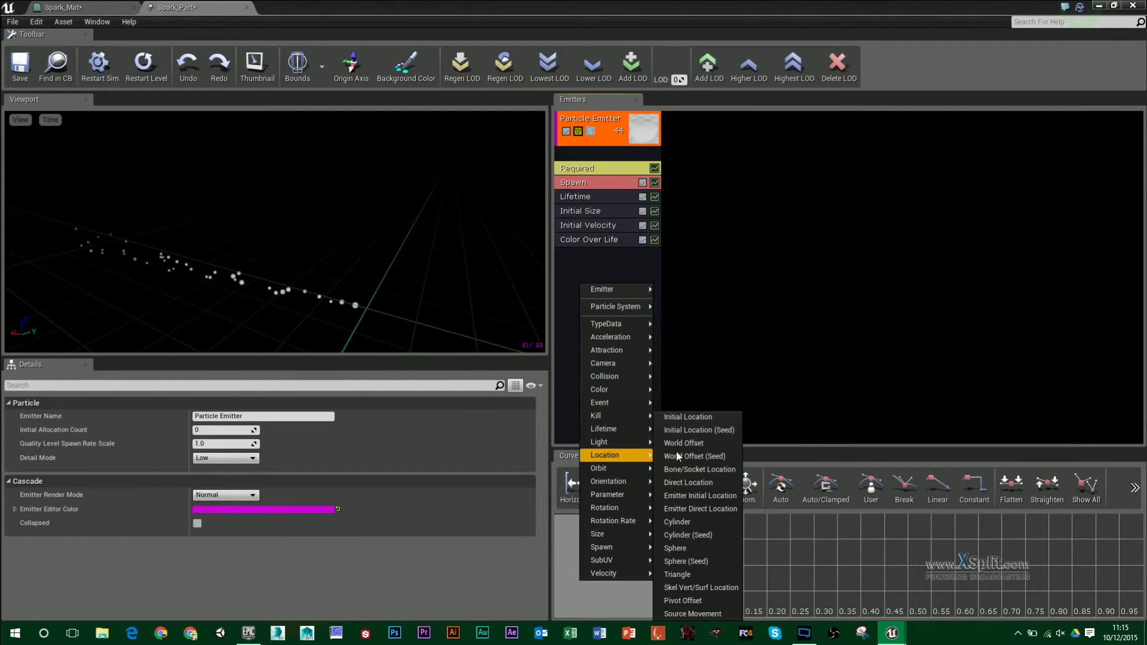
pyautogui.click(689, 418)
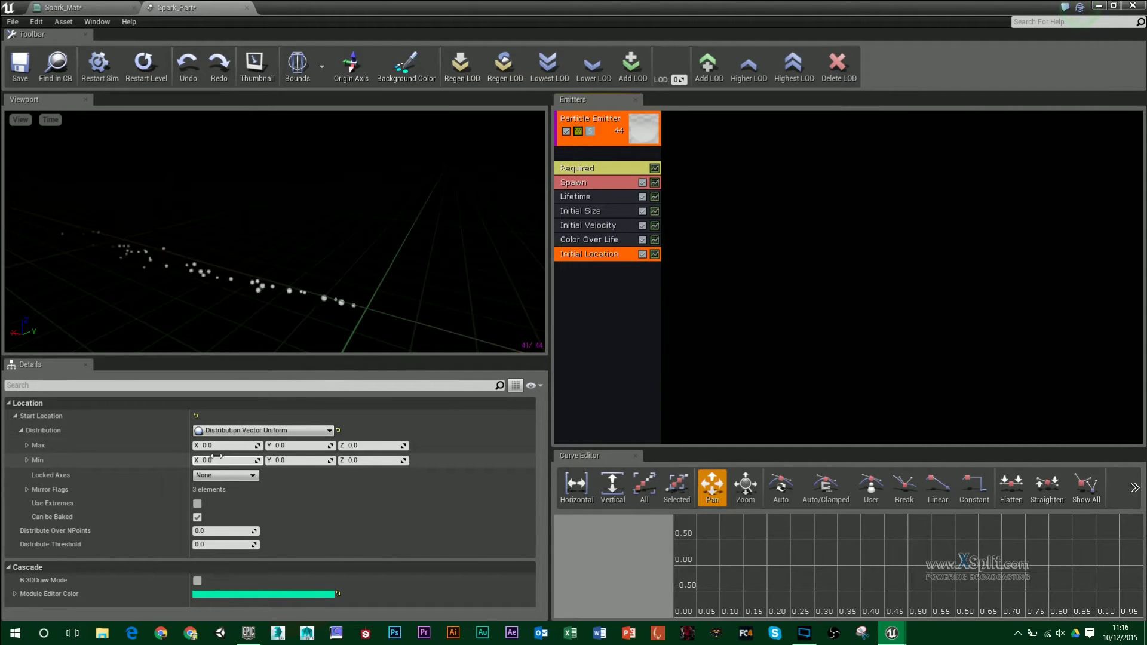
# Set the Initial Location module's maximum start location to about 0.91 on X and 1.75 on Y.
pyautogui.moveTo(243, 340); pyautogui.dragTo(210, 340)
pyautogui.moveTo(227, 445); pyautogui.dragTo(245, 445)
pyautogui.moveTo(310, 312); pyautogui.dragTo(370, 310)
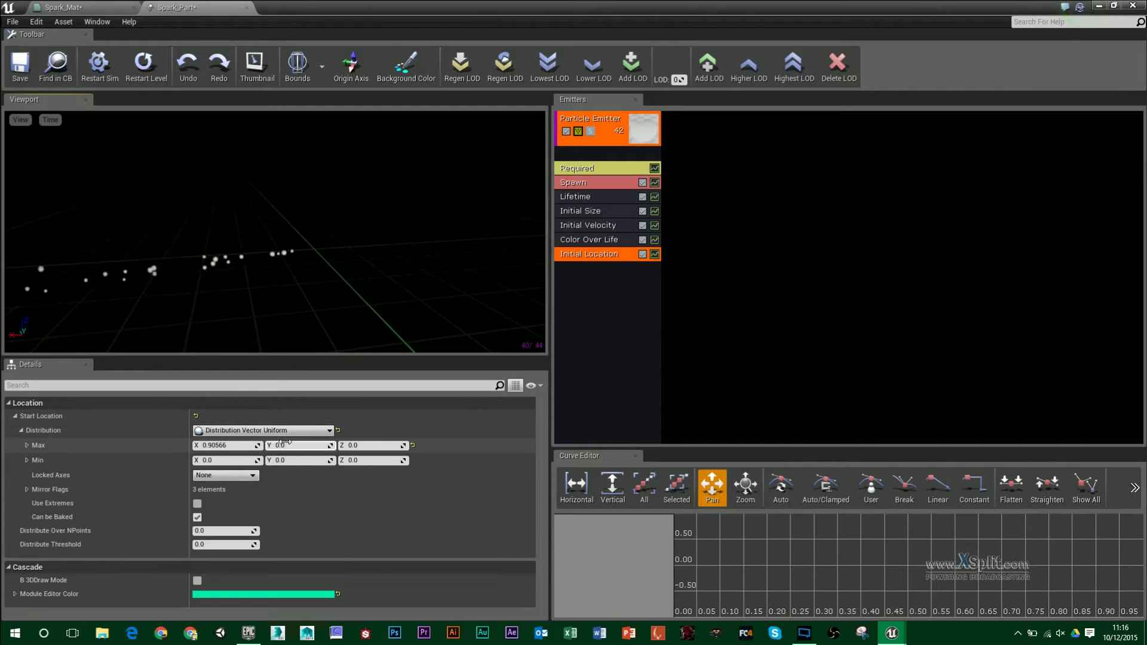
pyautogui.moveTo(287, 445); pyautogui.dragTo(302, 445)
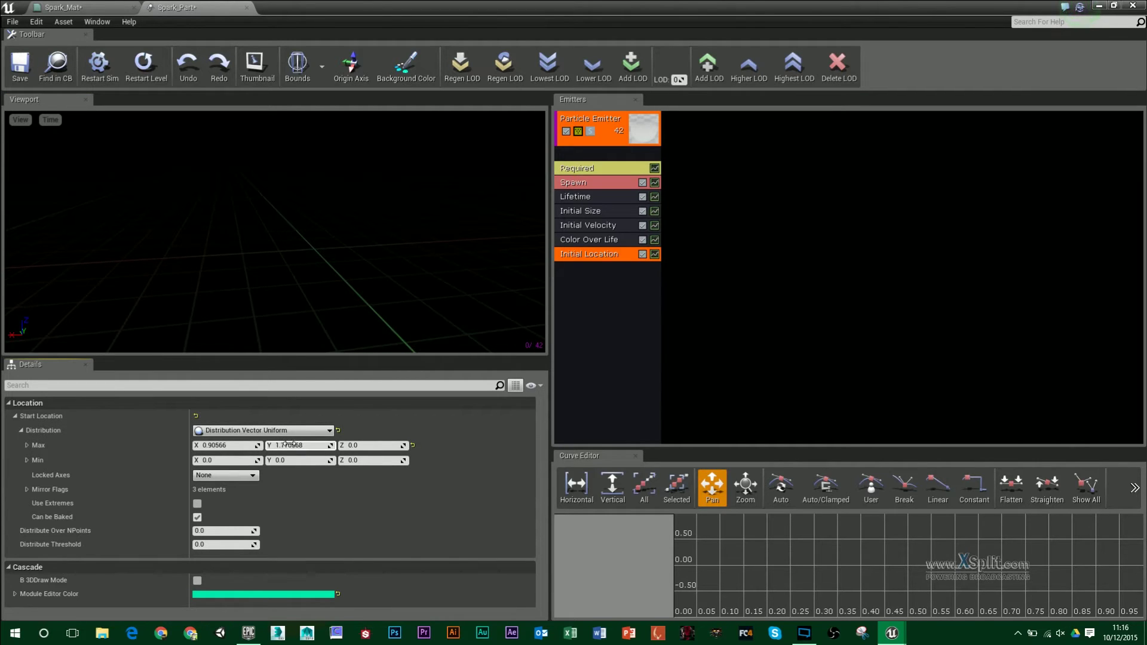
pyautogui.moveTo(310, 323); pyautogui.dragTo(427, 323)
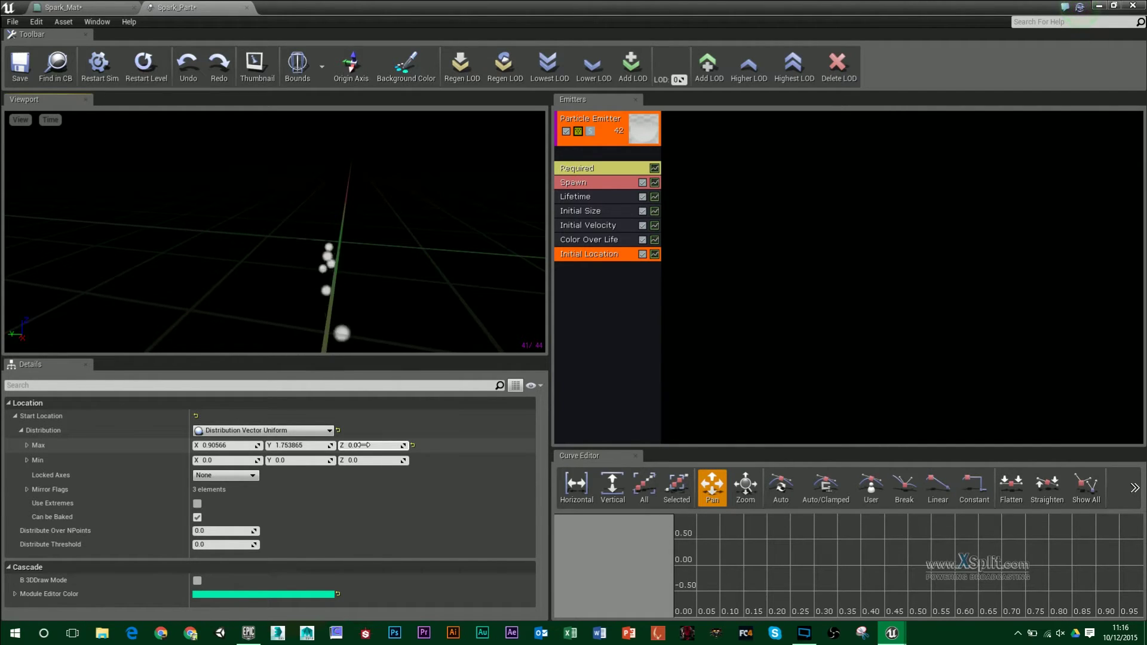
# Adjust the maximum start location to about 4.3 on Y and 6.09 on Z, checking the particle spread.
pyautogui.moveTo(361, 445); pyautogui.dragTo(376, 445)
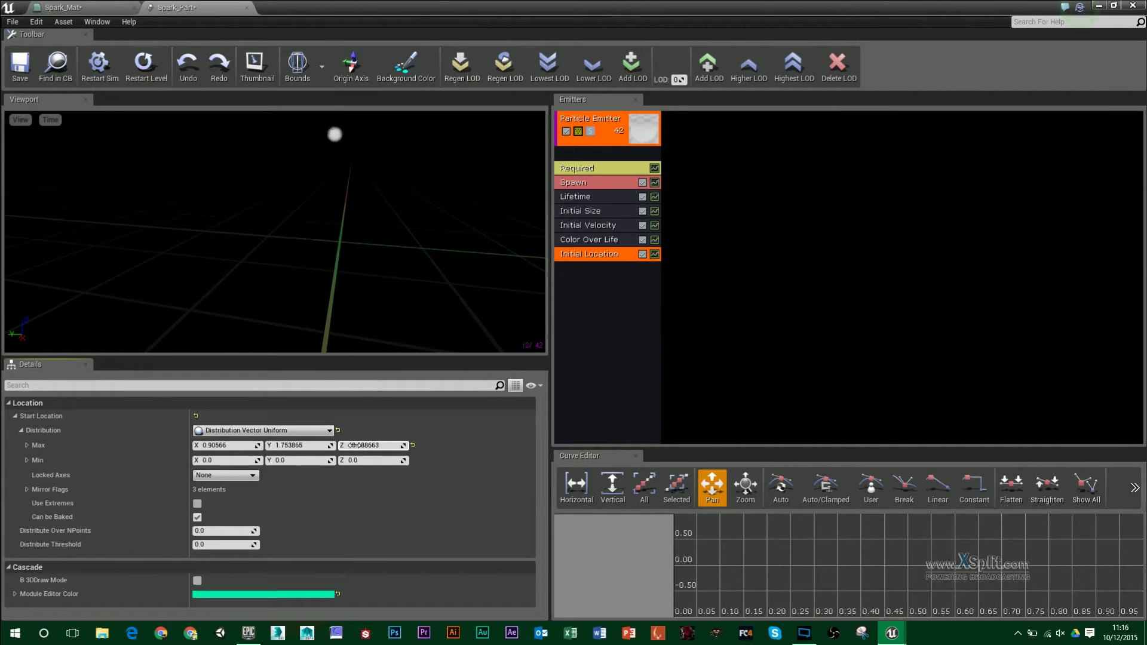
pyautogui.moveTo(343, 293); pyautogui.dragTo(346, 338)
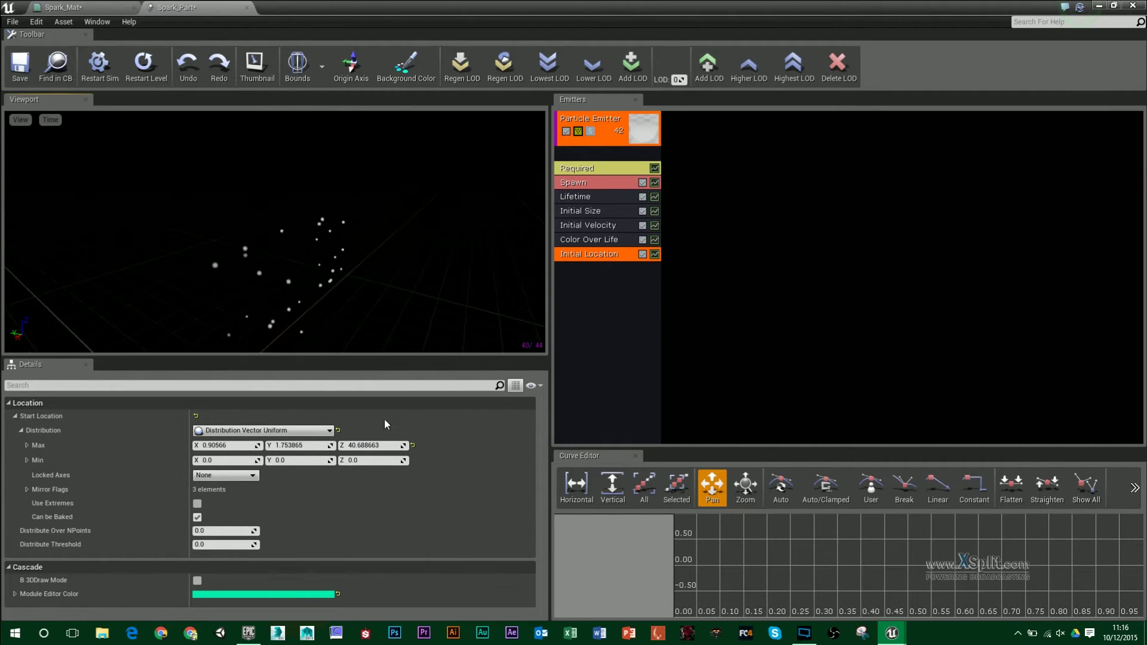
pyautogui.moveTo(373, 445); pyautogui.dragTo(301, 445)
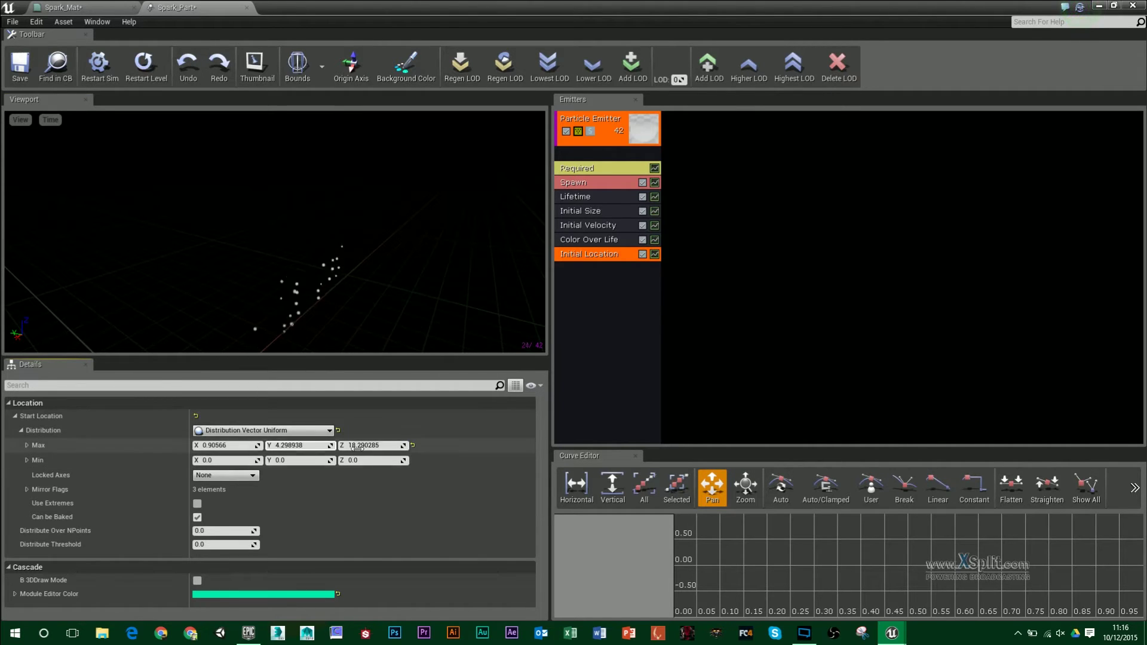
pyautogui.moveTo(375, 445); pyautogui.dragTo(361, 445)
pyautogui.moveTo(435, 212); pyautogui.dragTo(365, 212)
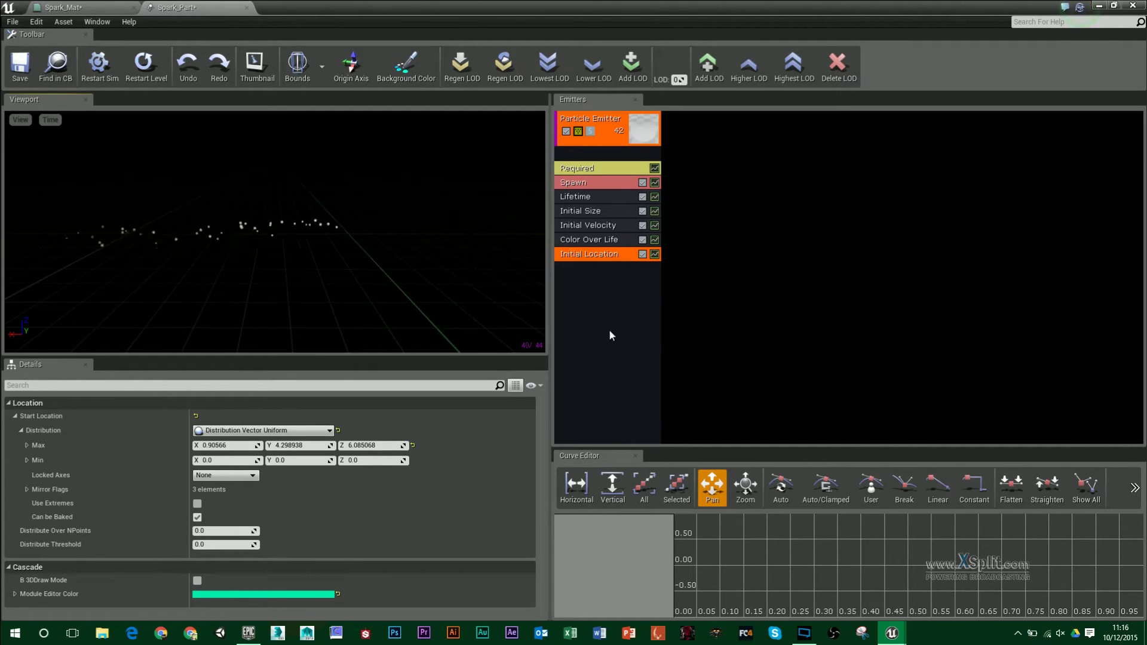
# Add a Const Acceleration module to the emitter and set its Z acceleration to -700.
pyautogui.rightClick(603, 278)
pyautogui.moveTo(648, 334)
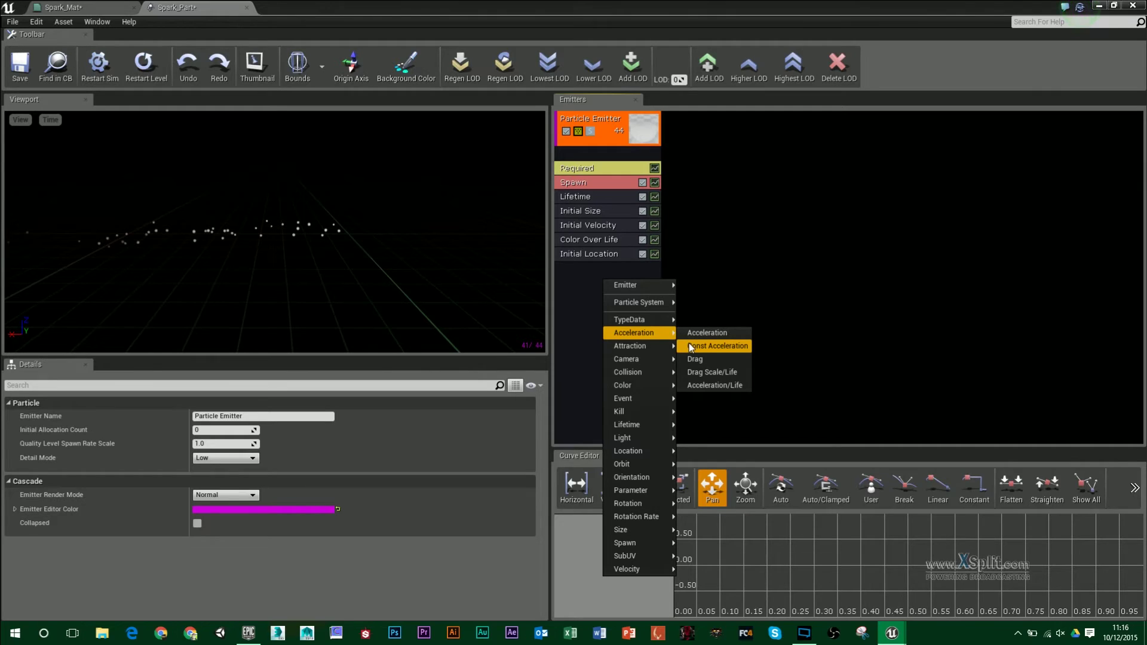
pyautogui.click(689, 345)
pyautogui.click(617, 270)
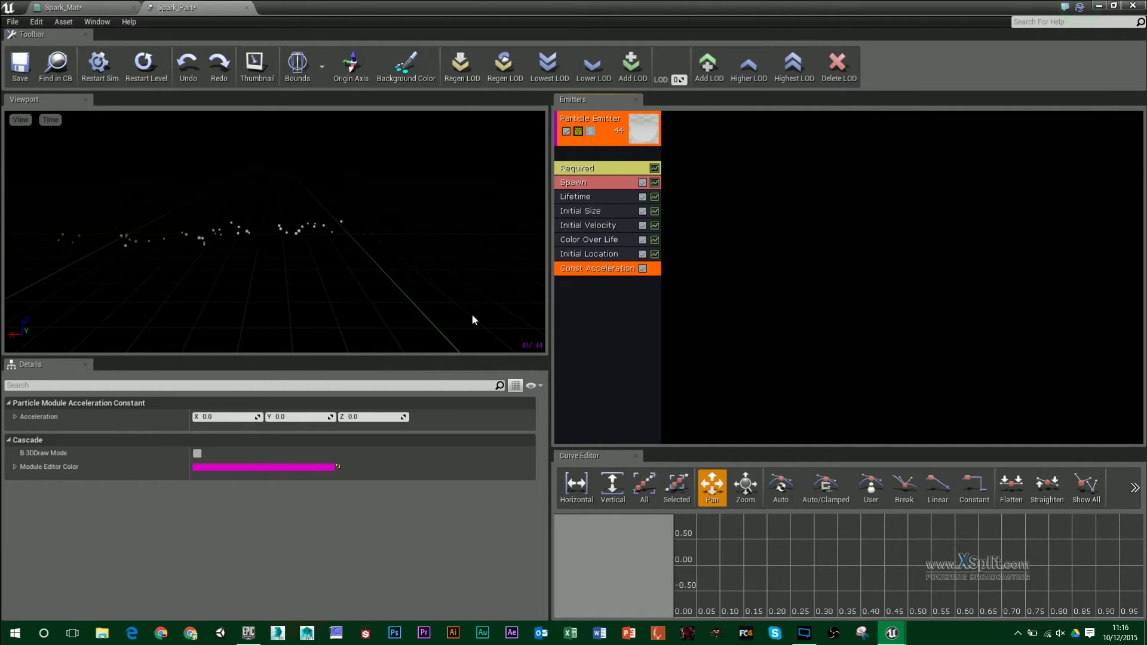
pyautogui.click(367, 417)
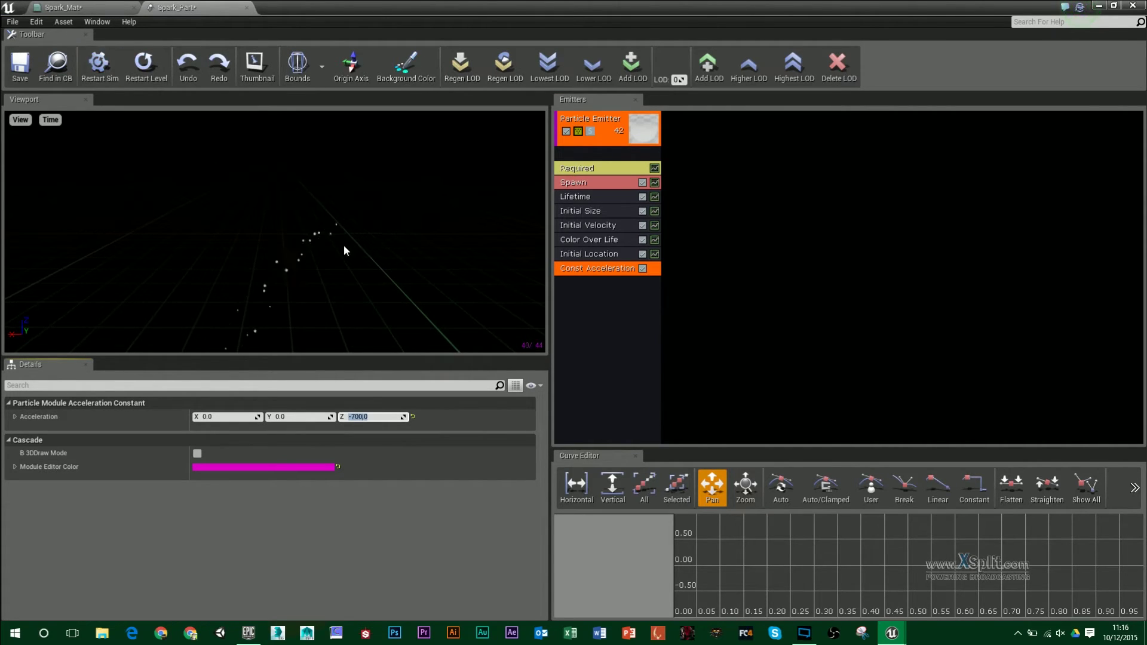
pyautogui.moveTo(344, 251)
pyautogui.mouseDown(button='middle')
pyautogui.moveTo(352, 293)
pyautogui.moveTo(338, 235)
pyautogui.mouseUp(button='middle')
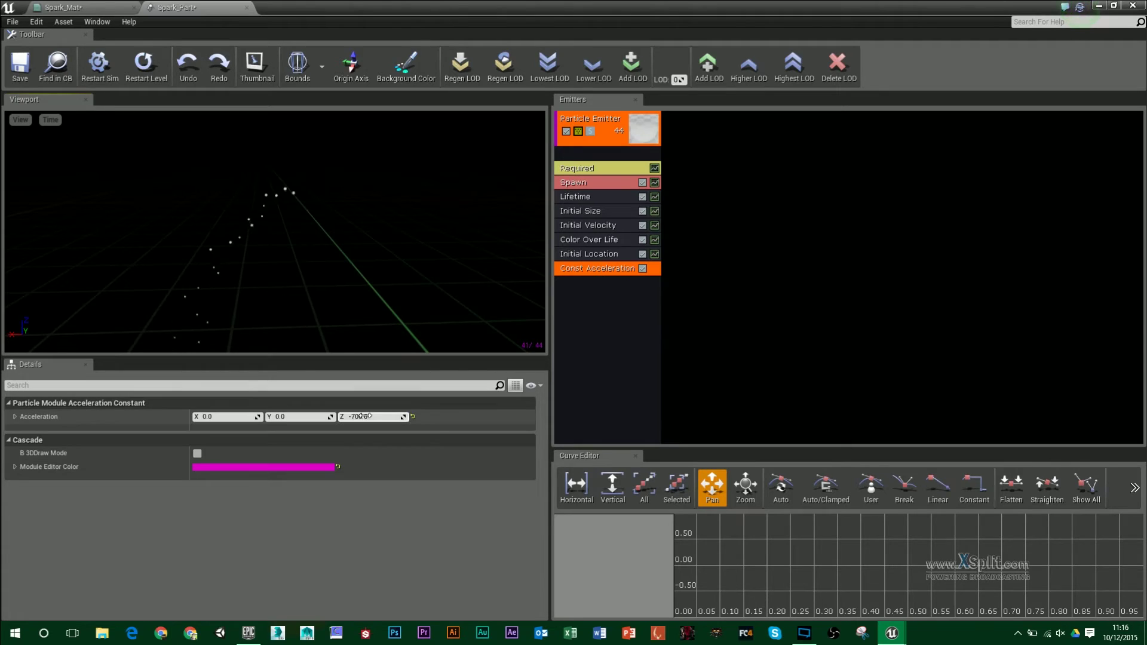
# Set the maximum X start velocity in the Initial Velocity module to 200.
pyautogui.click(603, 226)
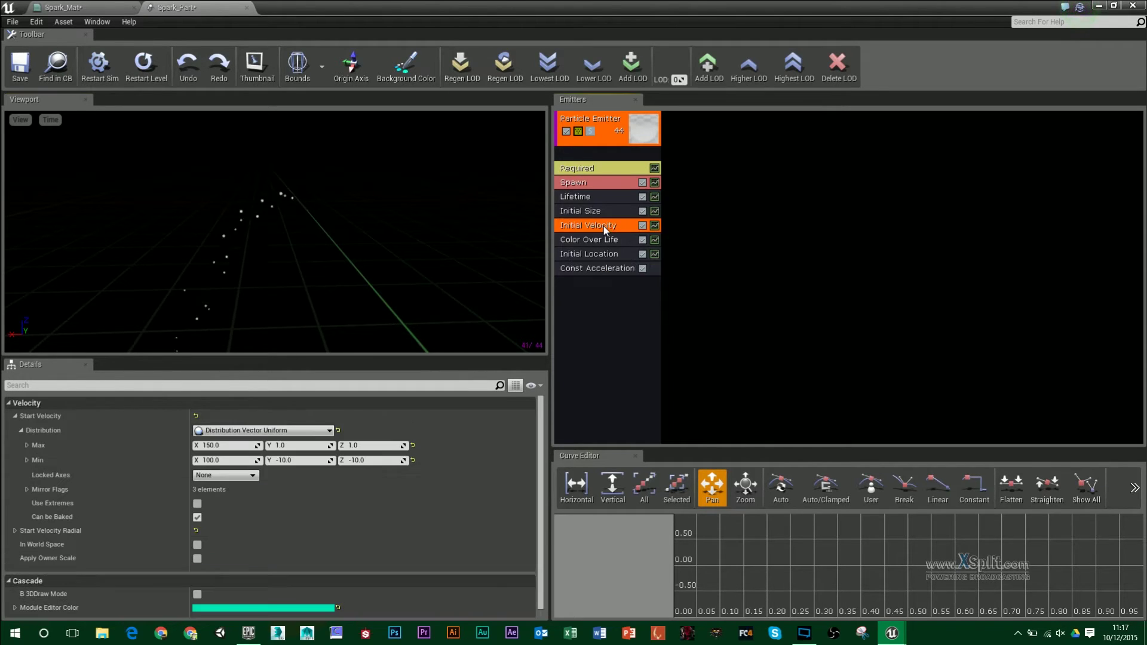
pyautogui.click(224, 445)
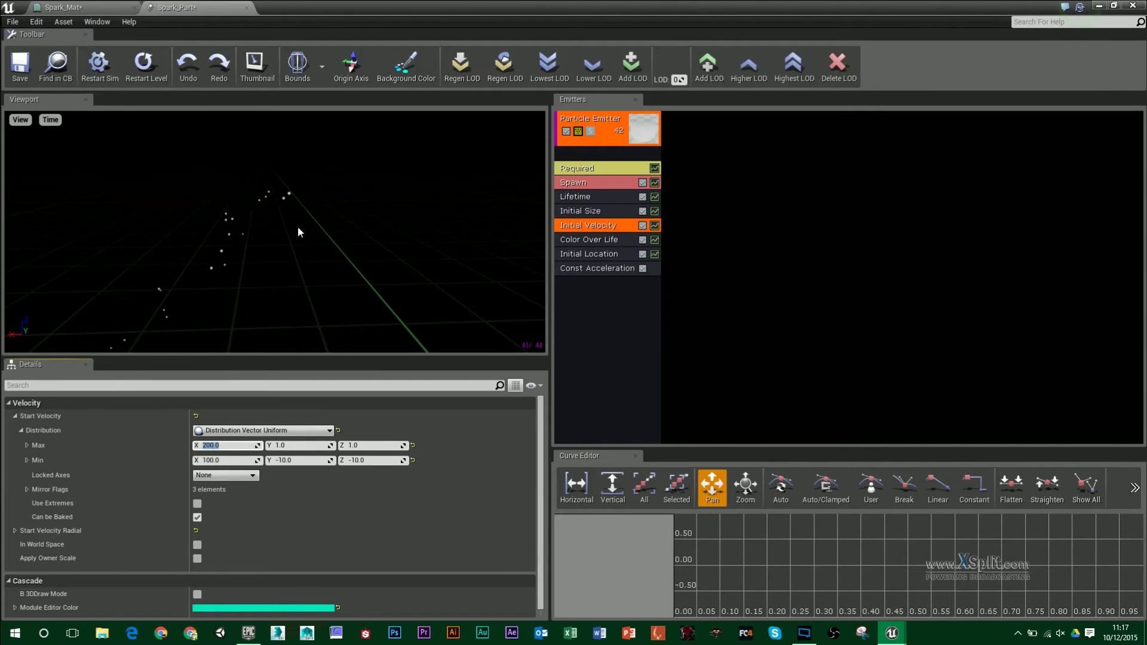
pyautogui.moveTo(338, 230)
pyautogui.mouseDown()
pyautogui.moveTo(320, 263)
pyautogui.moveTo(332, 225)
pyautogui.mouseUp()
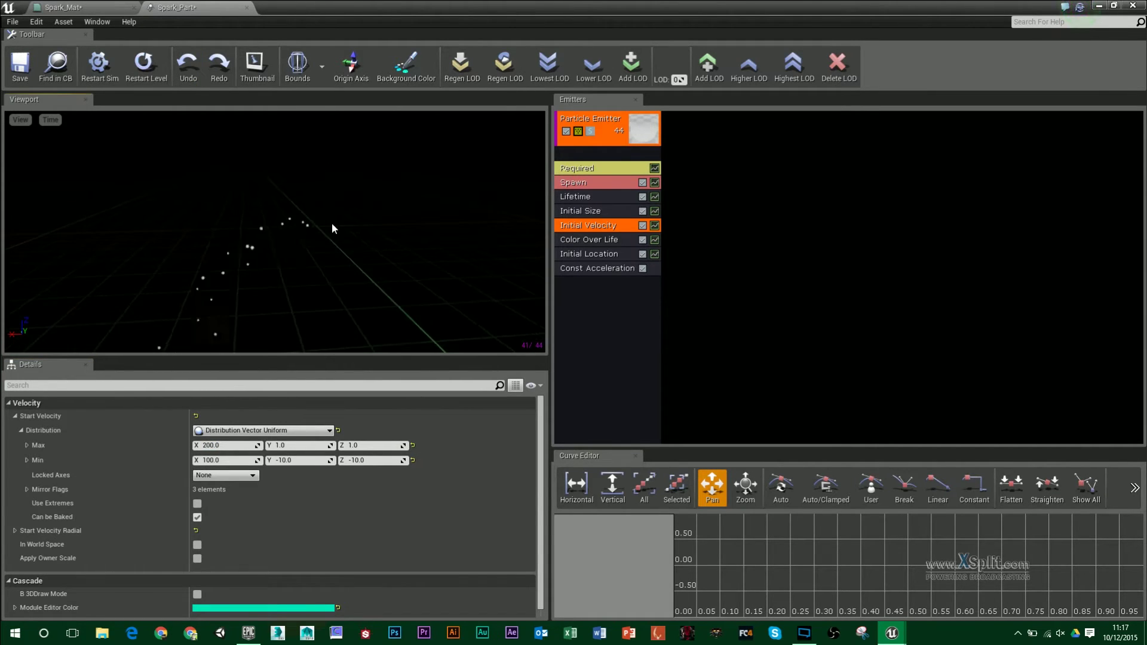
# Change the Required module's Screen Alignment to PSA Velocity.
pyautogui.click(589, 169)
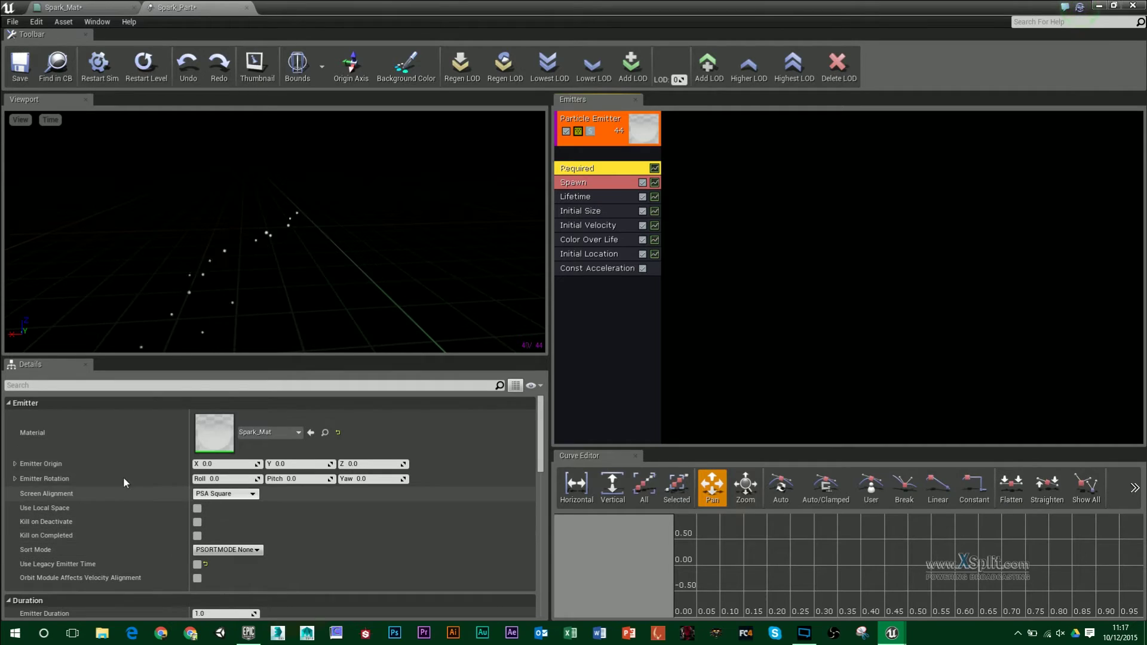
pyautogui.click(238, 498)
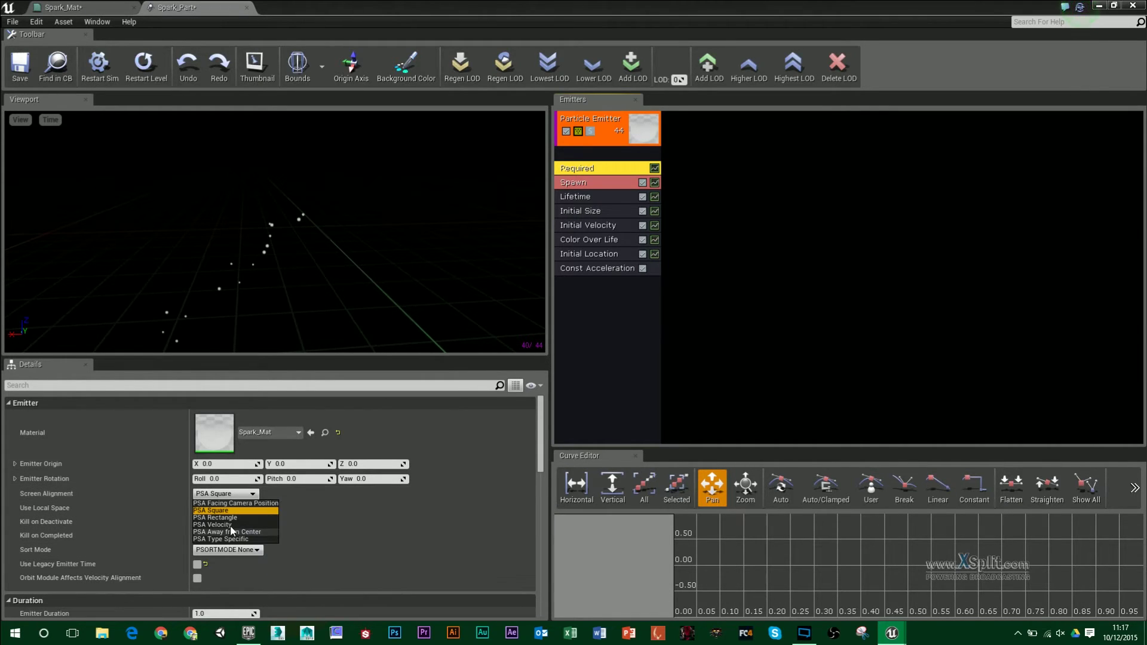
pyautogui.click(214, 524)
pyautogui.moveTo(267, 309)
pyautogui.mouseDown(button='right')
pyautogui.moveTo(267, 272)
pyautogui.moveTo(266, 306)
pyautogui.mouseUp(button='right')
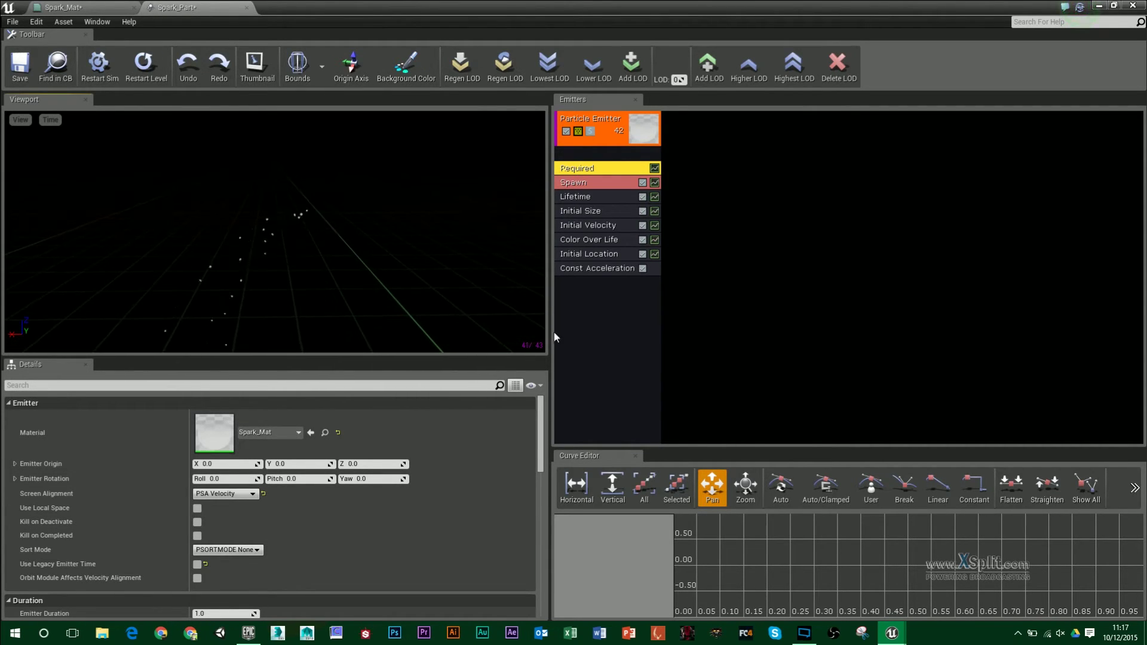
# Add a Size By Speed module to the particle emitter.
pyautogui.rightClick(596, 295)
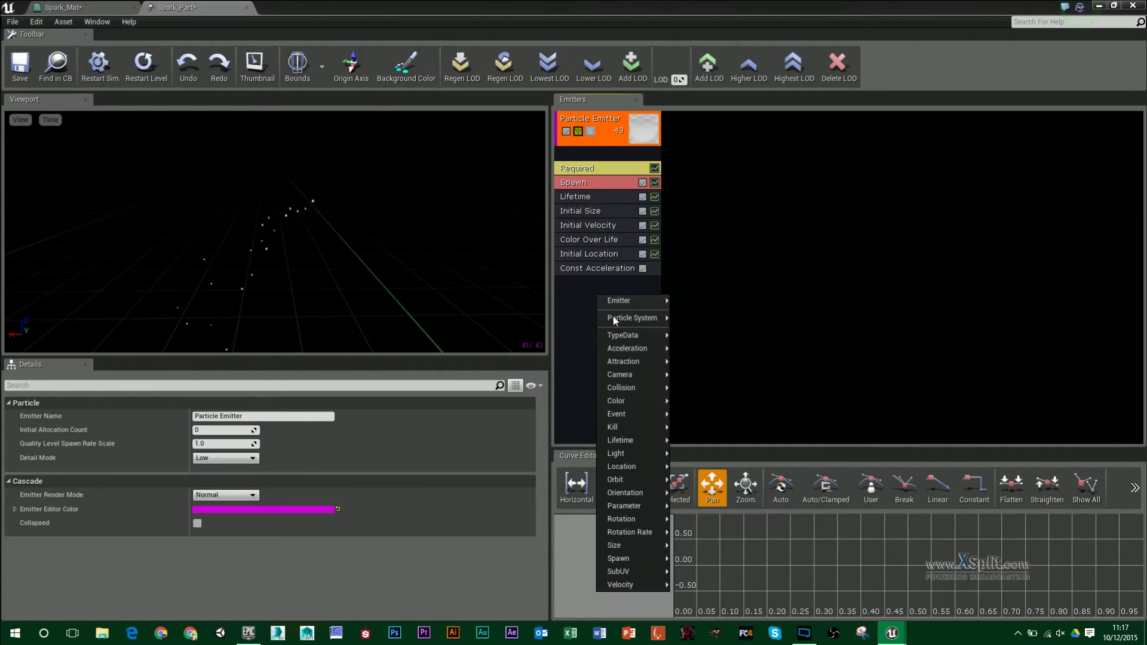
pyautogui.moveTo(636, 541)
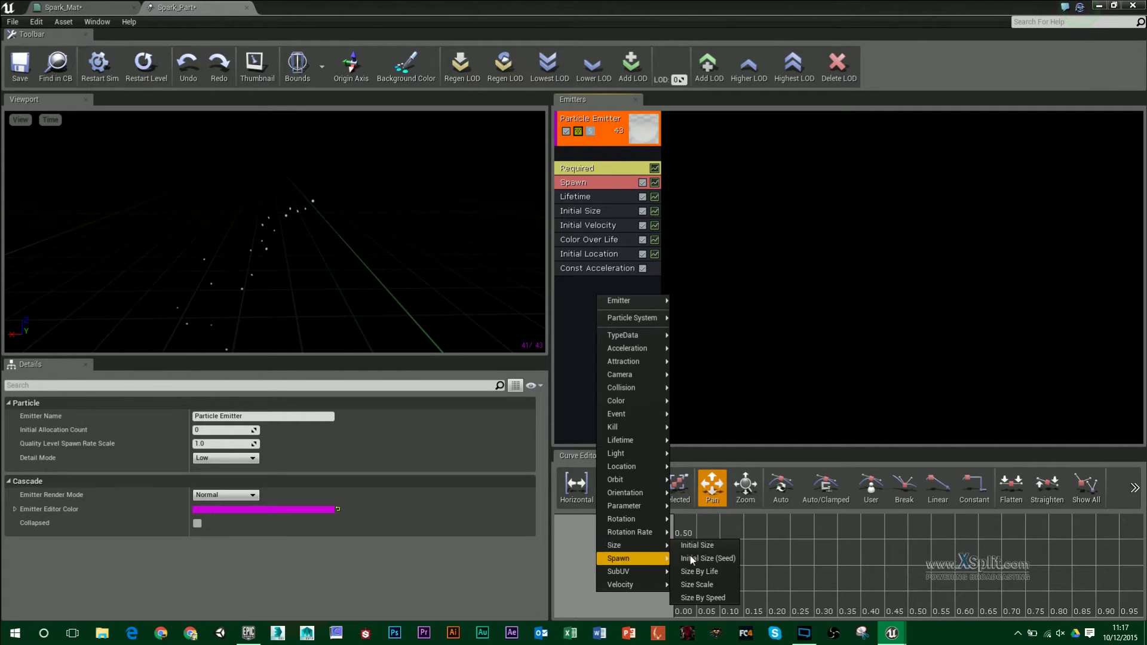
pyautogui.click(703, 598)
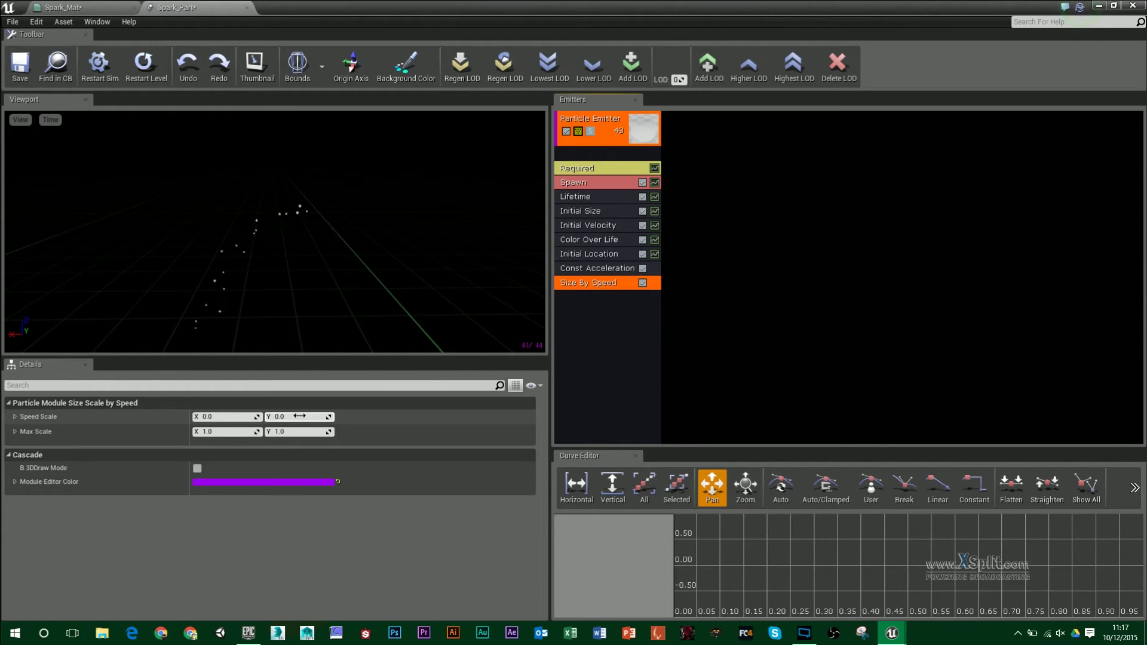
# Set the Y values of Speed Scale and Max Scale to 7 in the Size By Speed module.
pyautogui.click(299, 416)
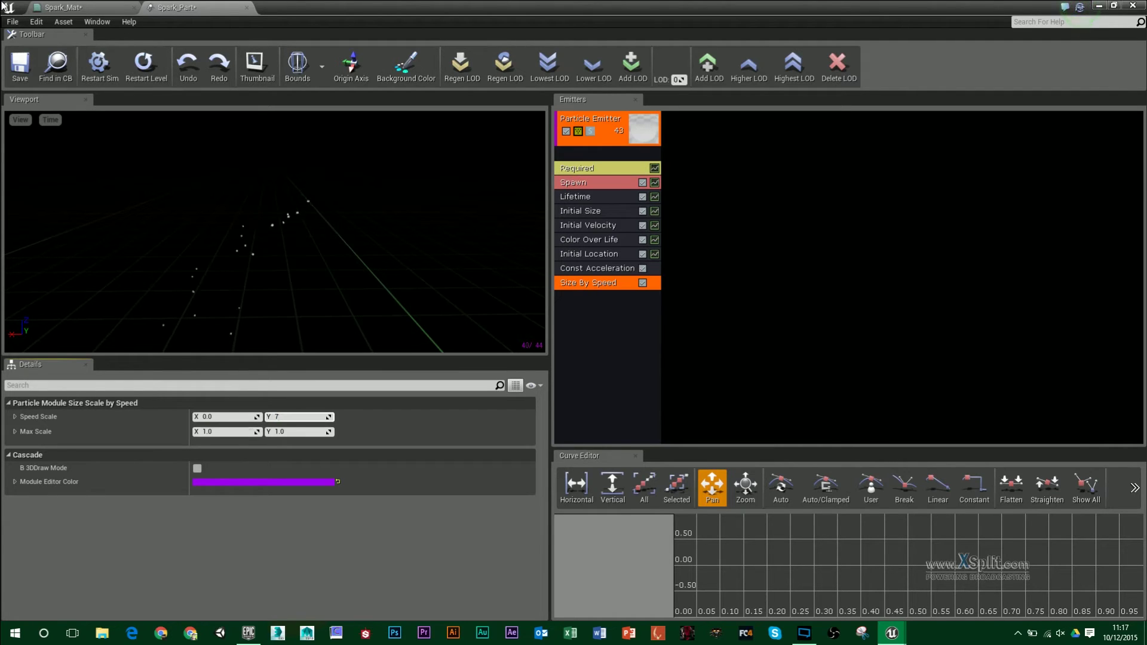
pyautogui.write('7')
pyautogui.press('Return')
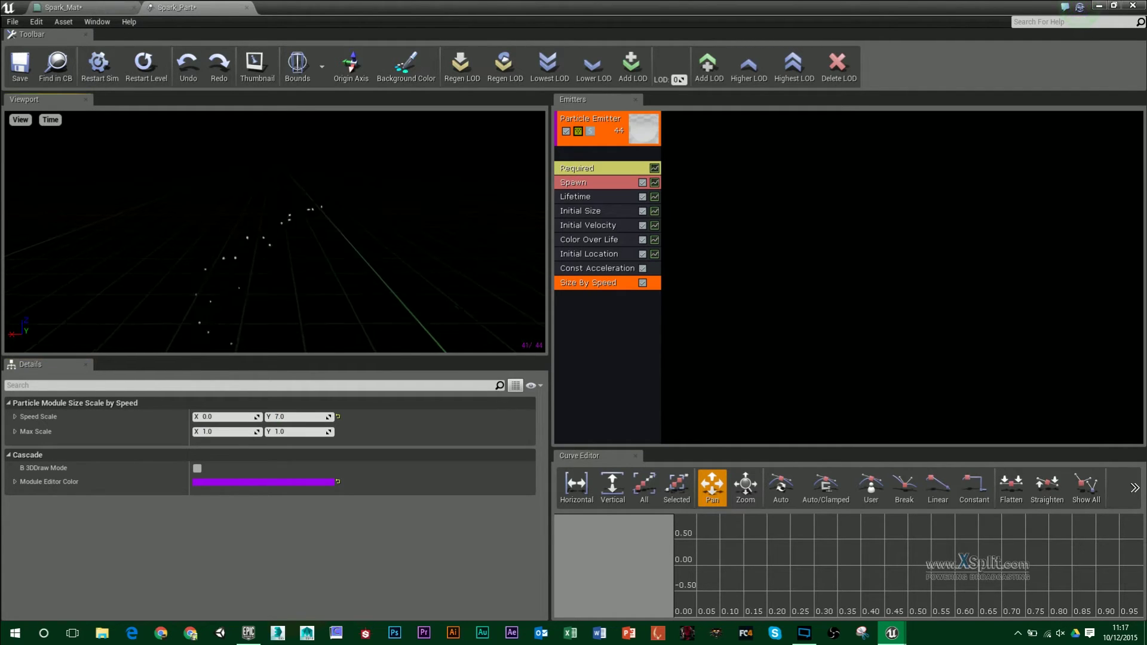
pyautogui.click(299, 432)
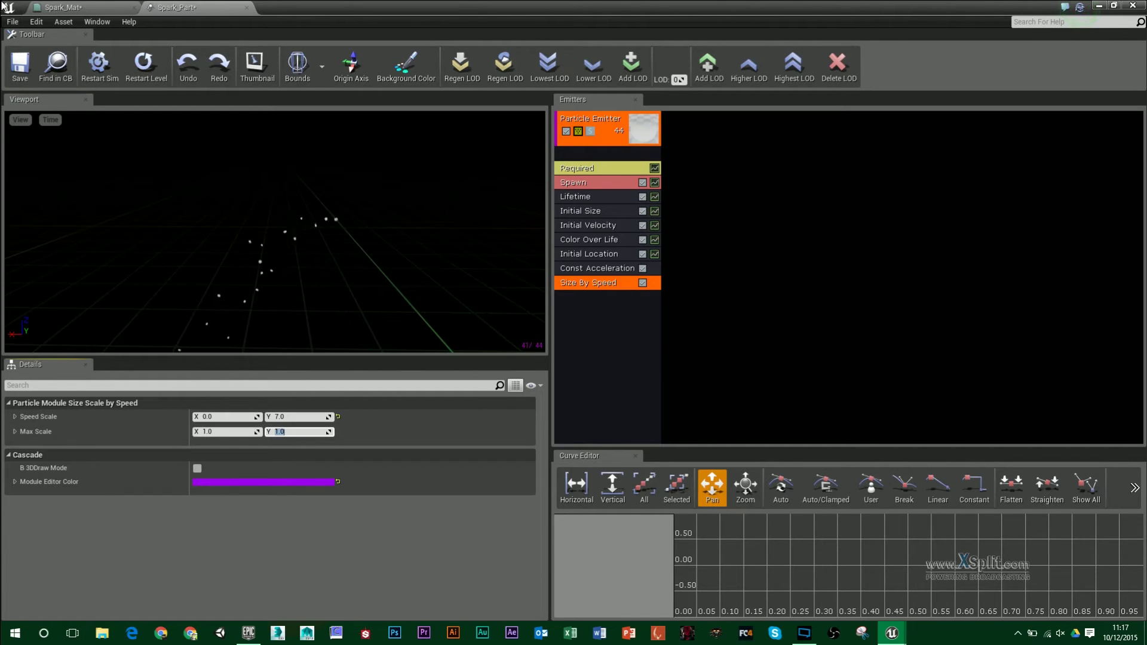
pyautogui.press('Return')
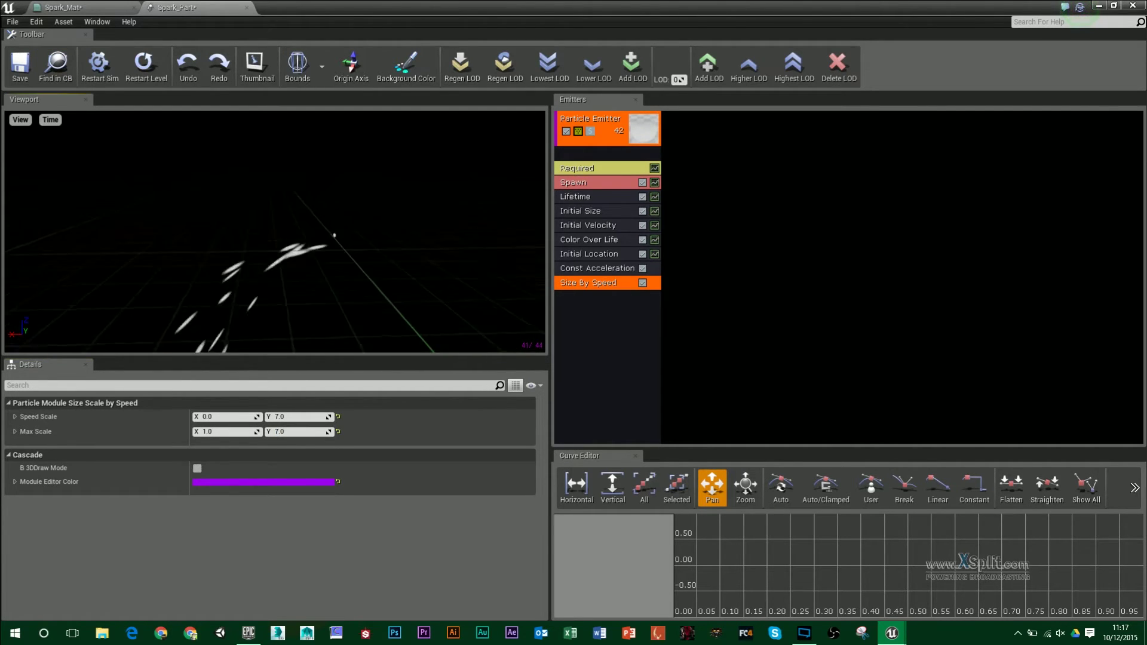
pyautogui.moveTo(274, 233)
pyautogui.mouseDown(button='right')
pyautogui.moveTo(245, 263)
pyautogui.moveTo(280, 269)
pyautogui.moveTo(291, 215)
pyautogui.moveTo(280, 194)
pyautogui.moveTo(298, 238)
pyautogui.moveTo(269, 224)
pyautogui.moveTo(284, 230)
pyautogui.moveTo(275, 209)
pyautogui.moveTo(287, 222)
pyautogui.moveTo(224, 274)
pyautogui.moveTo(269, 239)
pyautogui.moveTo(272, 218)
pyautogui.mouseUp(button='right')
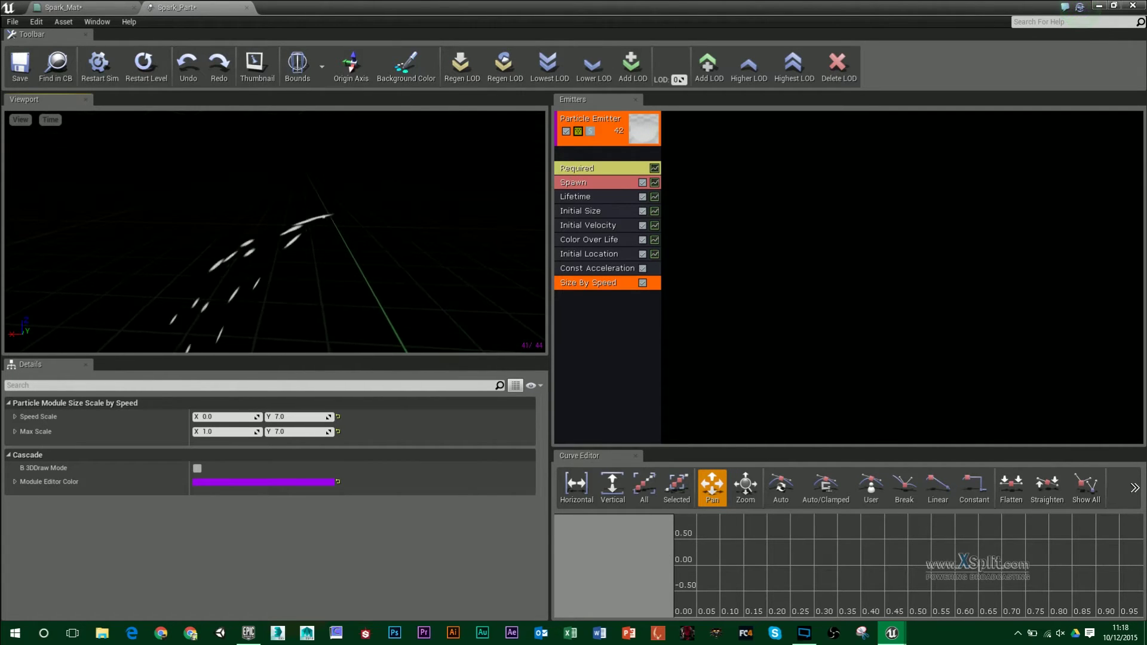
# Set Speed Scale Y and Max Scale Y to 10 in Size By Speed, and inspect the stretched sparks.
pyautogui.click(297, 417)
pyautogui.write('10')
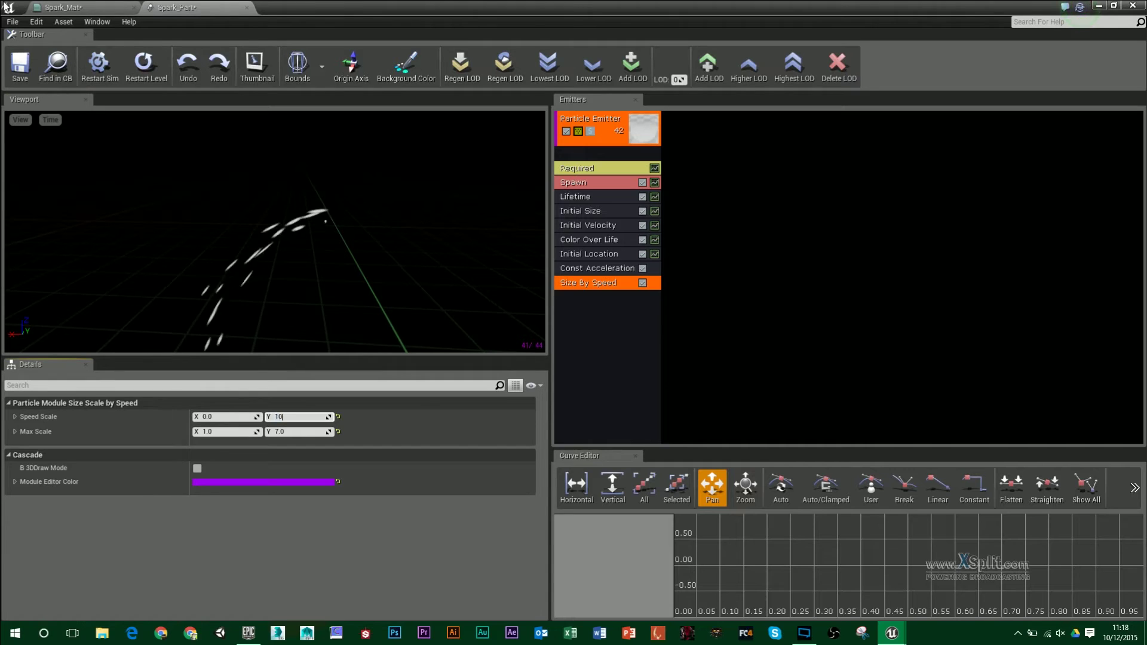
pyautogui.press('Tab')
pyautogui.press('Tab')
pyautogui.write('10')
pyautogui.press('Return')
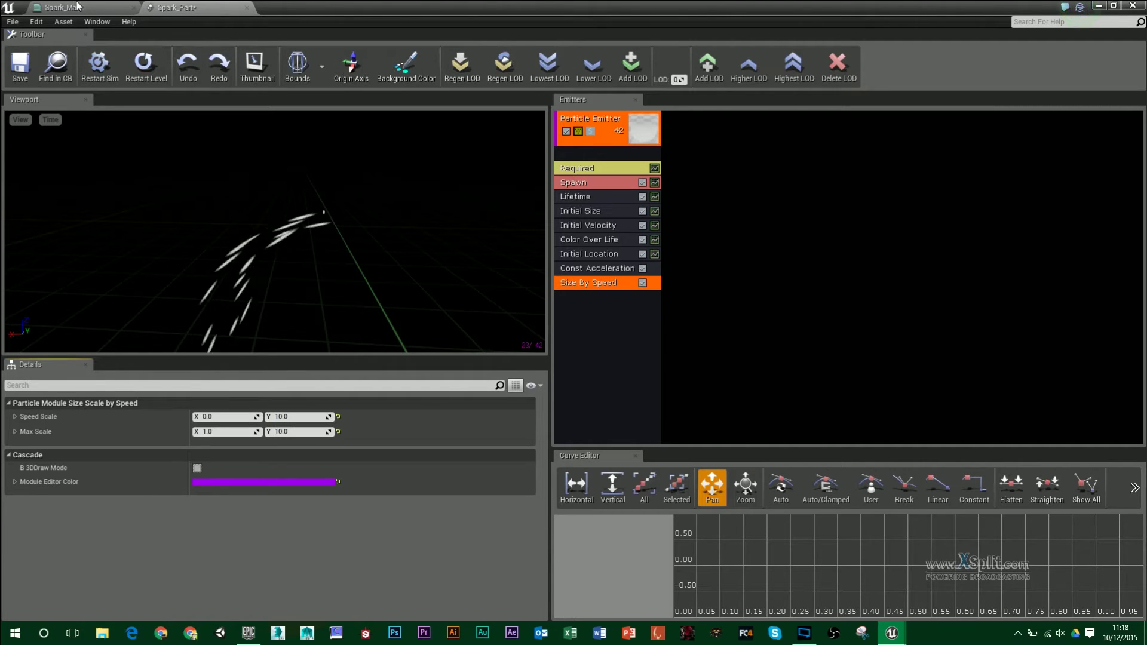
pyautogui.moveTo(337, 250); pyautogui.dragTo(350, 113)
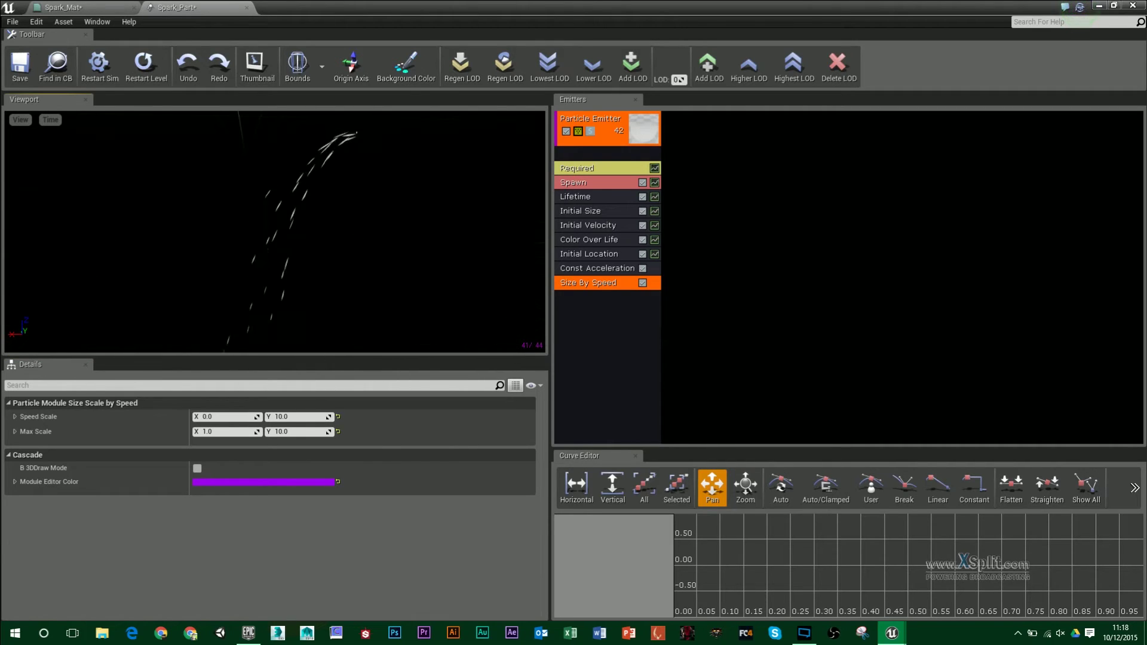
# Move the particle editor window aside to reveal the level, and place Spark_Part in Example_Map.
pyautogui.moveTo(332, 6); pyautogui.dragTo(754, 219)
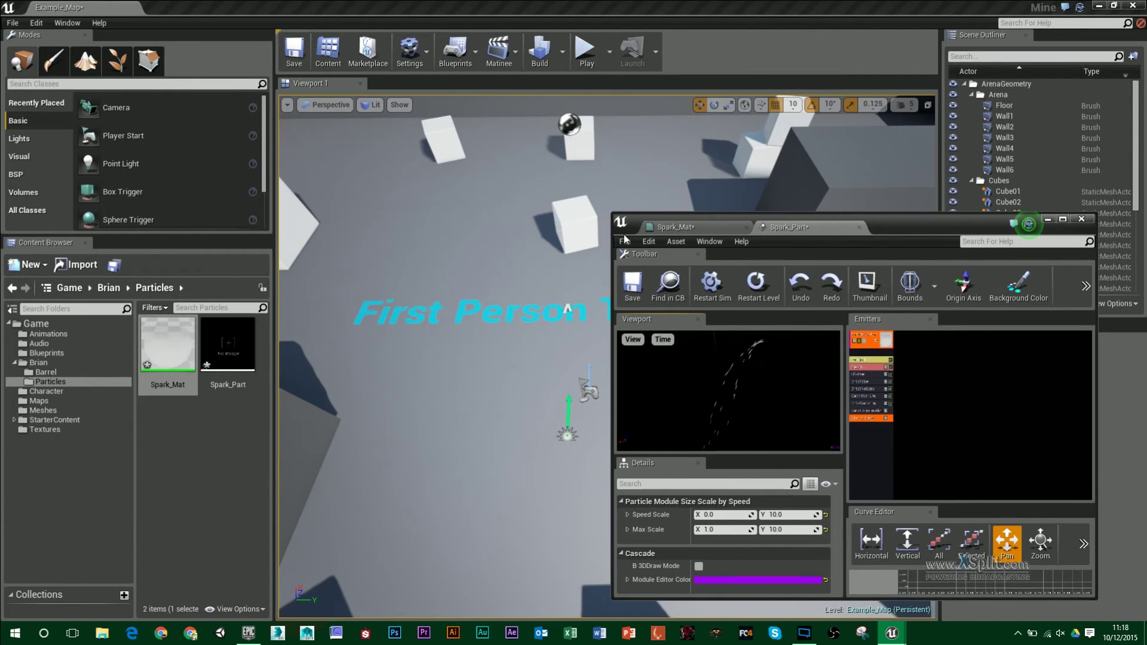
pyautogui.moveTo(229, 355); pyautogui.dragTo(507, 251)
pyautogui.moveTo(506, 251); pyautogui.dragTo(459, 258, button='right')
# Raise the placed spark emitter above the floor, shift it sideways away from the cube, and inspect the falling stream.
pyautogui.press('w')
pyautogui.moveTo(444, 312); pyautogui.dragTo(473, 225)
pyautogui.moveTo(461, 235); pyautogui.dragTo(573, 244, button='right')
pyautogui.moveTo(555, 364); pyautogui.dragTo(524, 288, button='right')
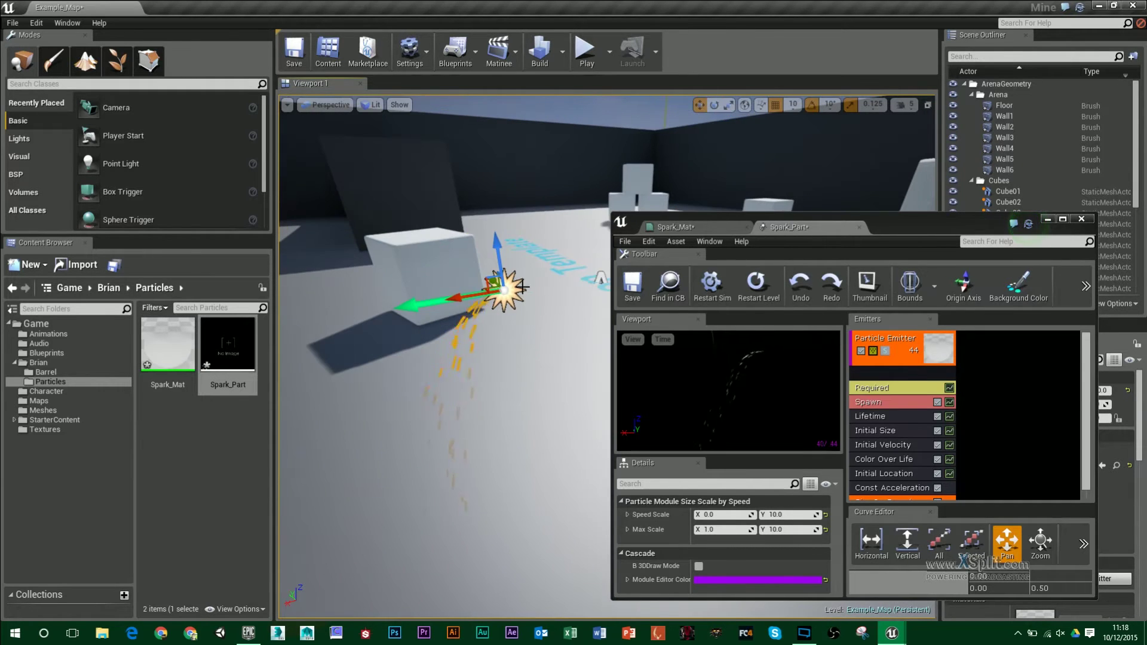
pyautogui.moveTo(497, 251); pyautogui.dragTo(481, 142)
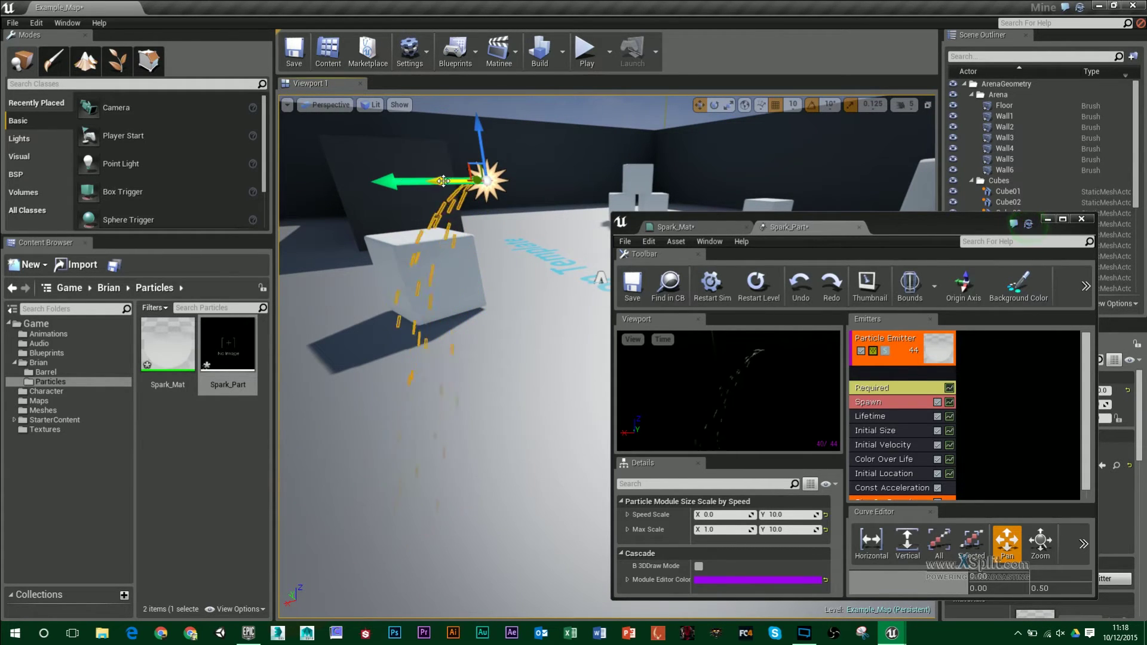
pyautogui.moveTo(461, 182); pyautogui.dragTo(620, 194)
pyautogui.moveTo(620, 195); pyautogui.dragTo(807, 197, button='right')
pyautogui.moveTo(495, 283)
pyautogui.mouseDown(button='right')
pyautogui.moveTo(549, 280)
pyautogui.moveTo(472, 276)
pyautogui.moveTo(488, 301)
pyautogui.mouseUp(button='right')
pyautogui.click(495, 283)
pyautogui.click(370, 228)
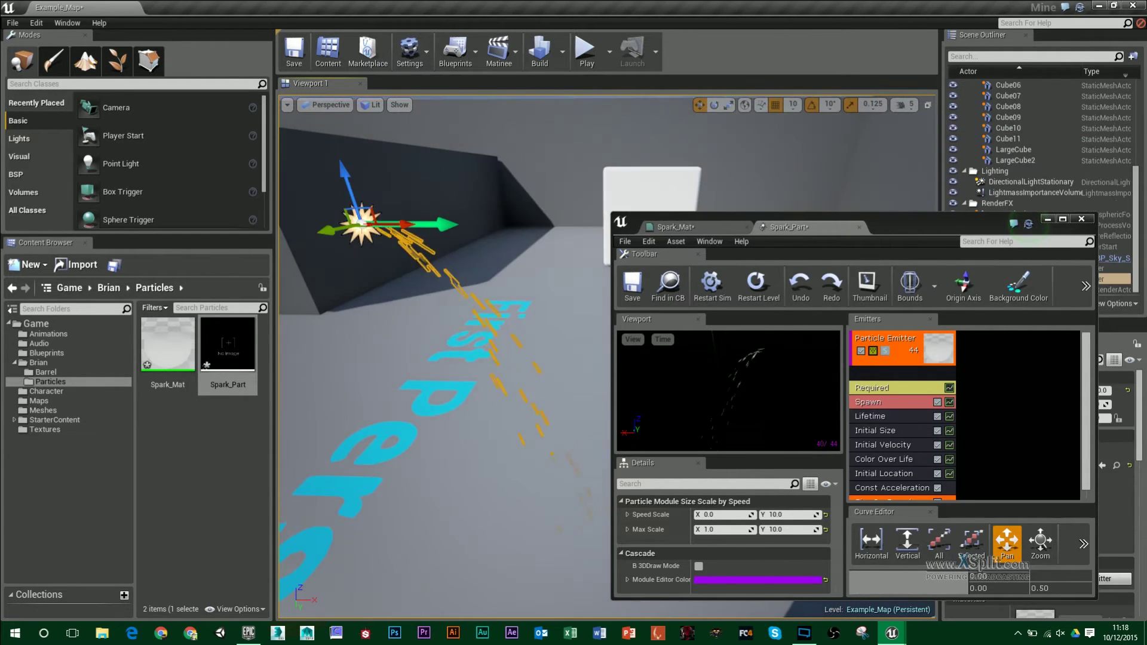
# Shift the placed spark emitter along the large dark block in the level, and inspect the falling sparks against its shaded side.
pyautogui.moveTo(443, 262); pyautogui.dragTo(400, 287, button='right')
pyautogui.moveTo(438, 315); pyautogui.dragTo(538, 134)
pyautogui.moveTo(502, 191); pyautogui.dragTo(358, 299, button='right')
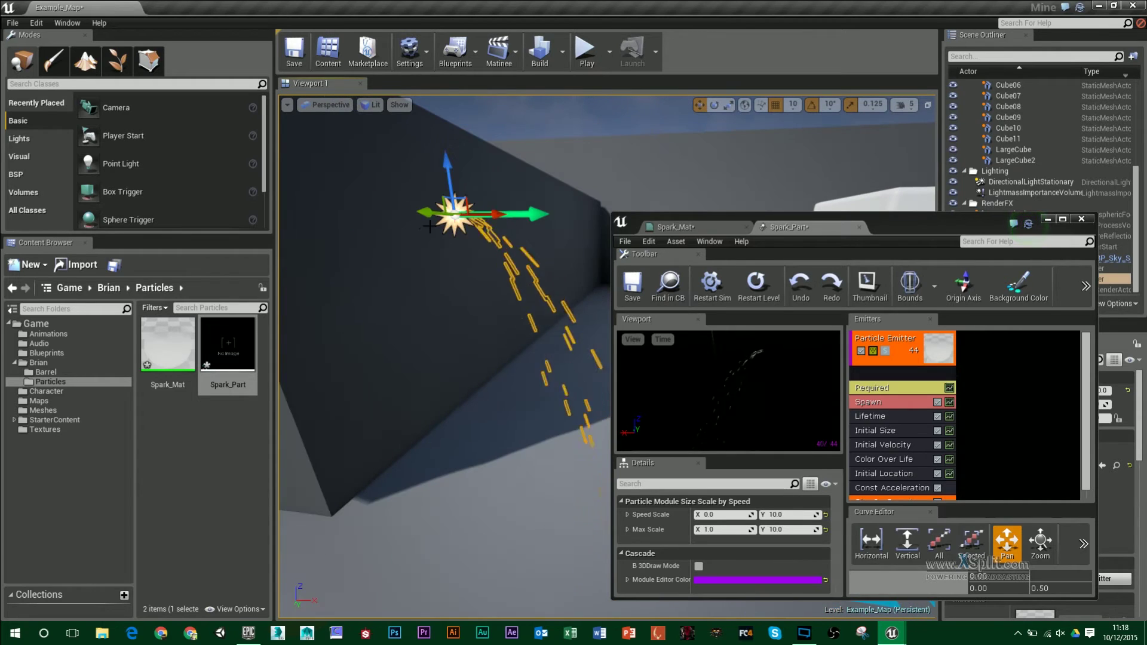
pyautogui.moveTo(486, 216); pyautogui.dragTo(609, 226)
pyautogui.moveTo(486, 230)
pyautogui.mouseDown(button='right')
pyautogui.moveTo(454, 239)
pyautogui.moveTo(538, 248)
pyautogui.mouseUp(button='right')
pyautogui.click(537, 269)
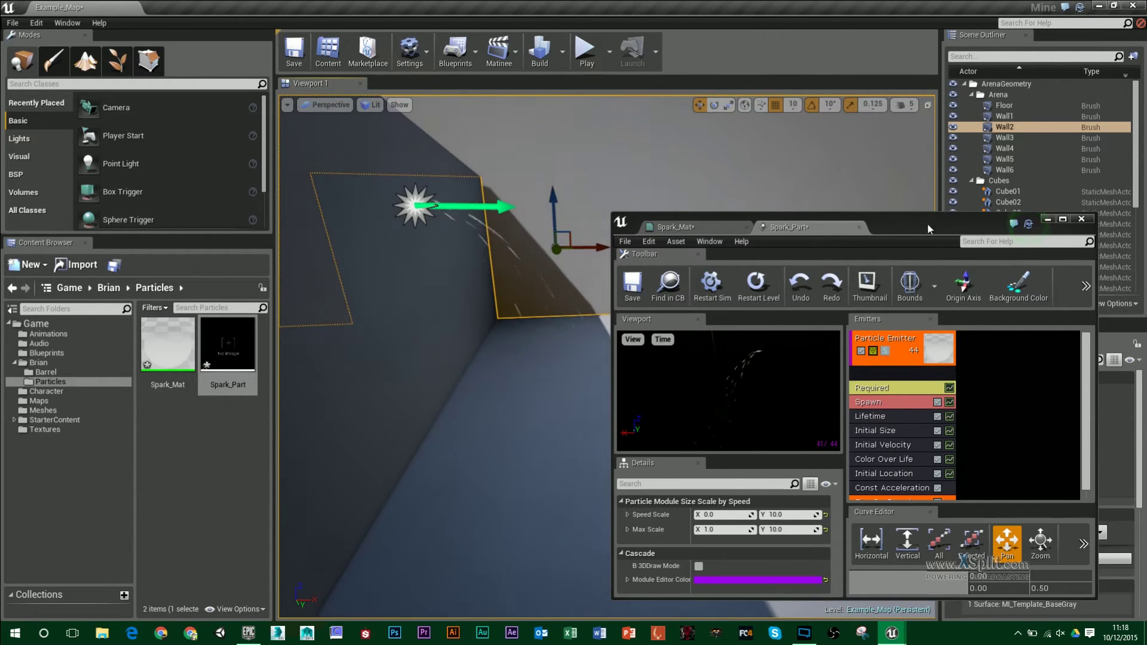
# Maximize the Spark_Part editor and show the Color Over Life module's curves in the curve editor with their keys in view.
pyautogui.moveTo(927, 223); pyautogui.dragTo(818, 6)
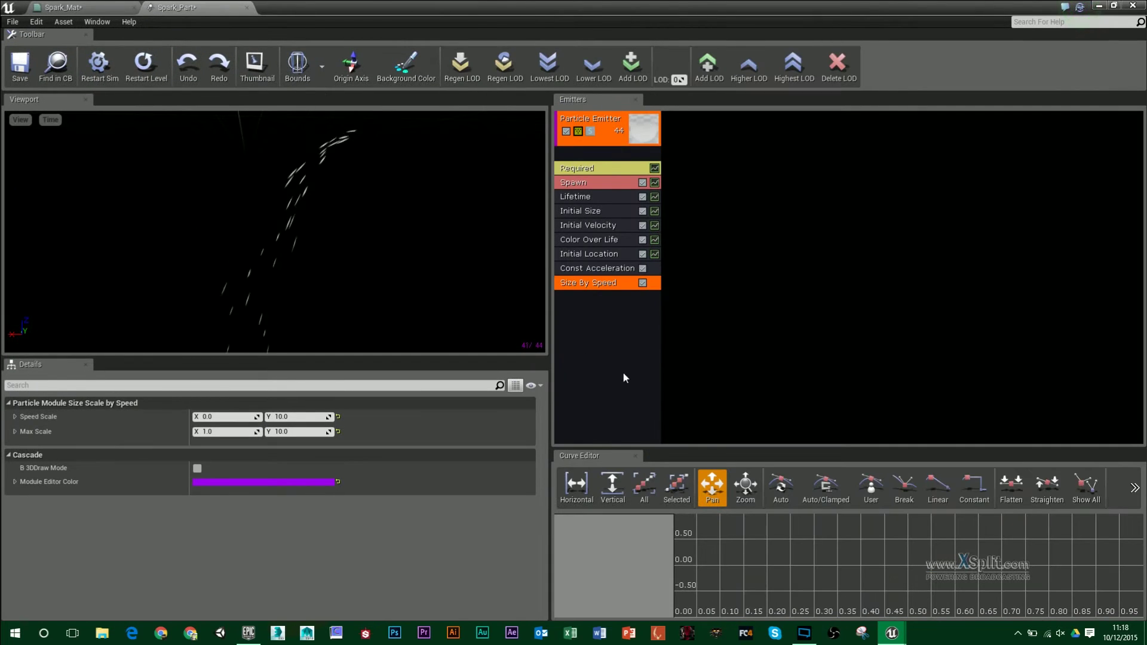
pyautogui.moveTo(417, 221); pyautogui.dragTo(445, 155, button='middle')
pyautogui.click(600, 238)
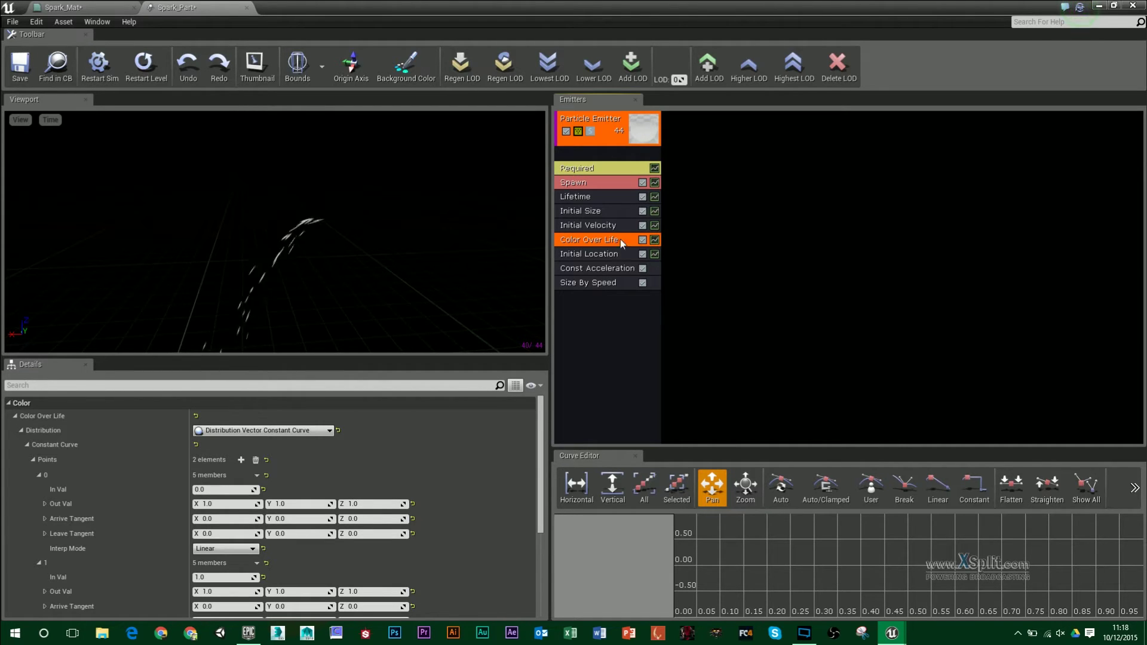
pyautogui.click(654, 239)
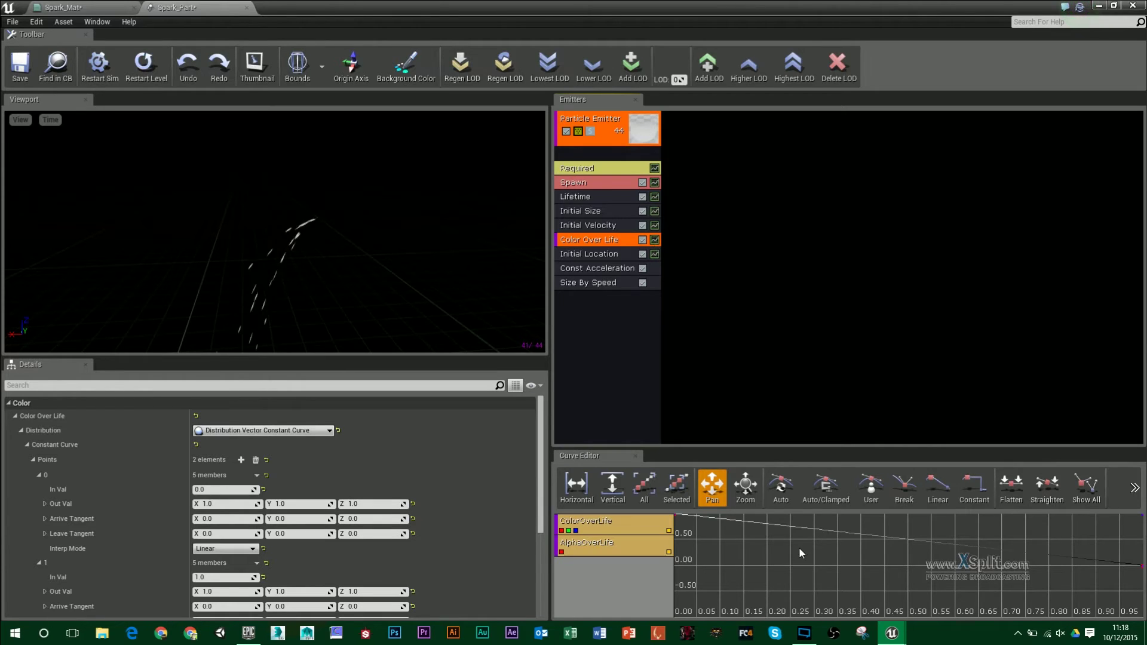
pyautogui.scroll(-2, 804, 518)
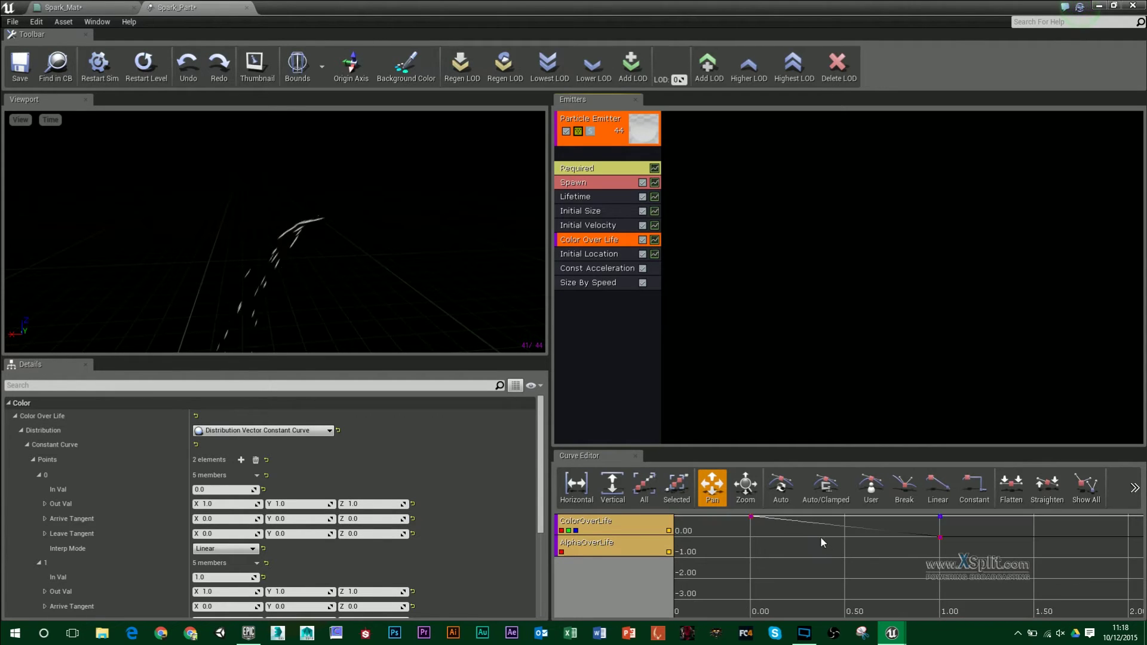
pyautogui.scroll(-2, 825, 544)
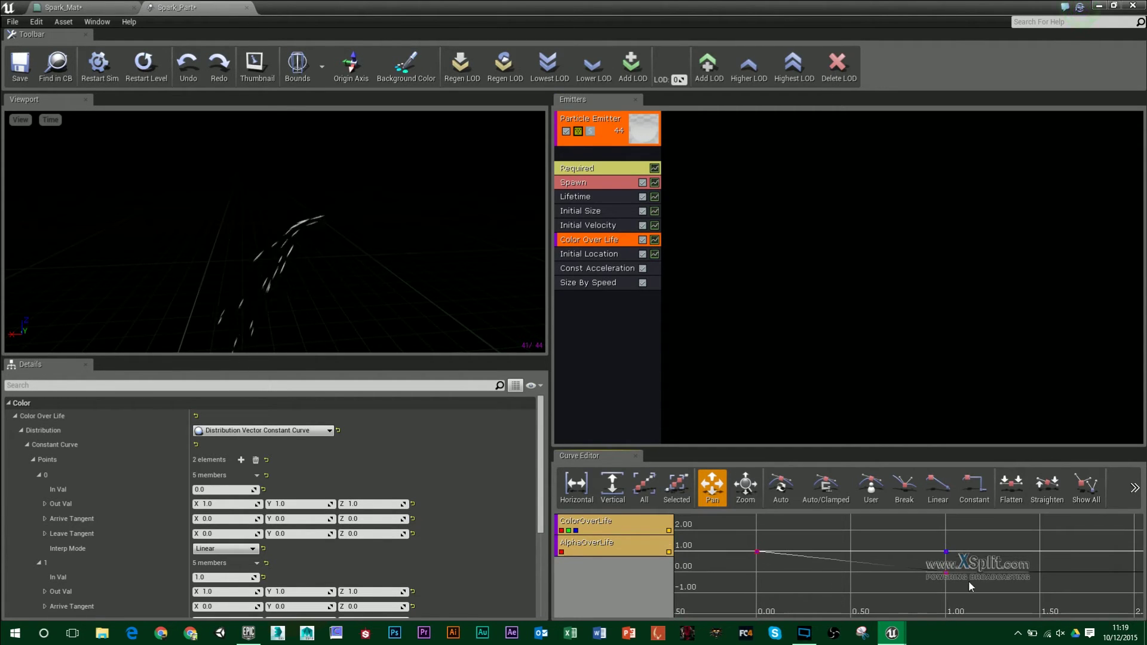
# Compare the AlphaOverLife keys with the sparks' fade, and hide the alpha curve so only ColorOverLife is displayed.
pyautogui.click(668, 552)
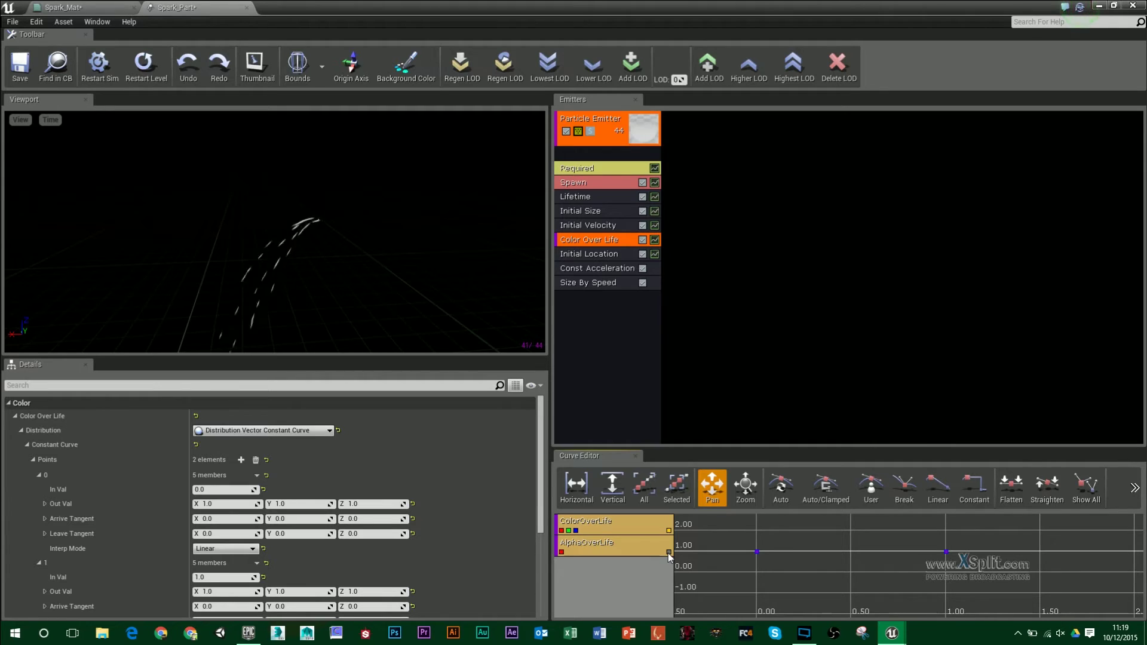
pyautogui.click(667, 553)
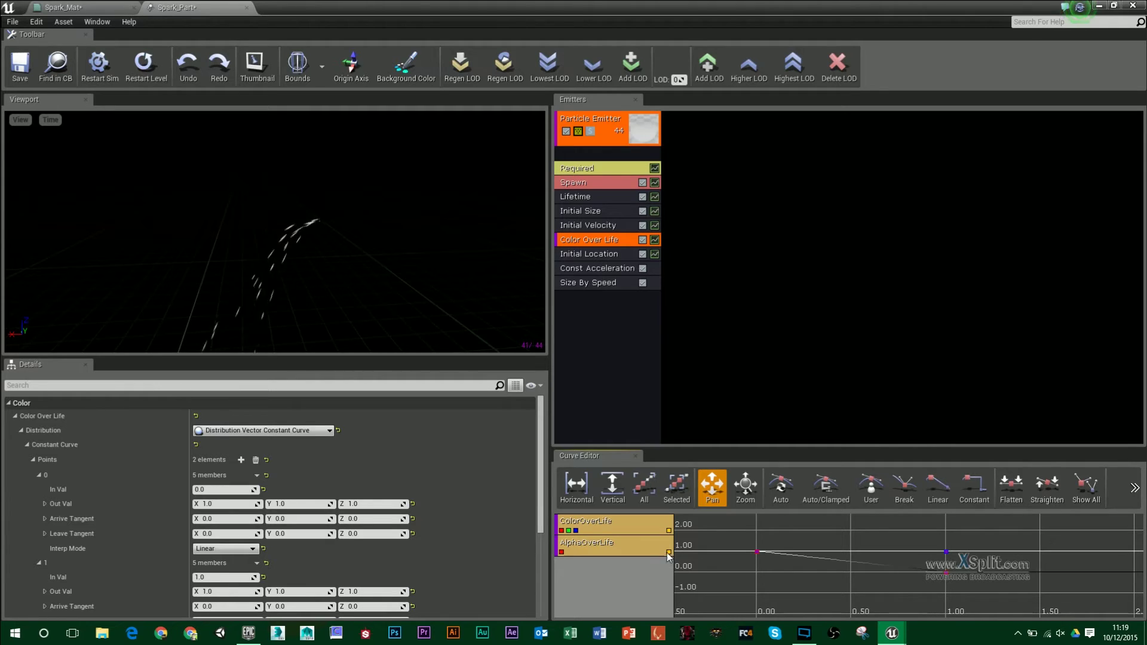
pyautogui.rightClick(756, 558)
pyautogui.click(760, 555)
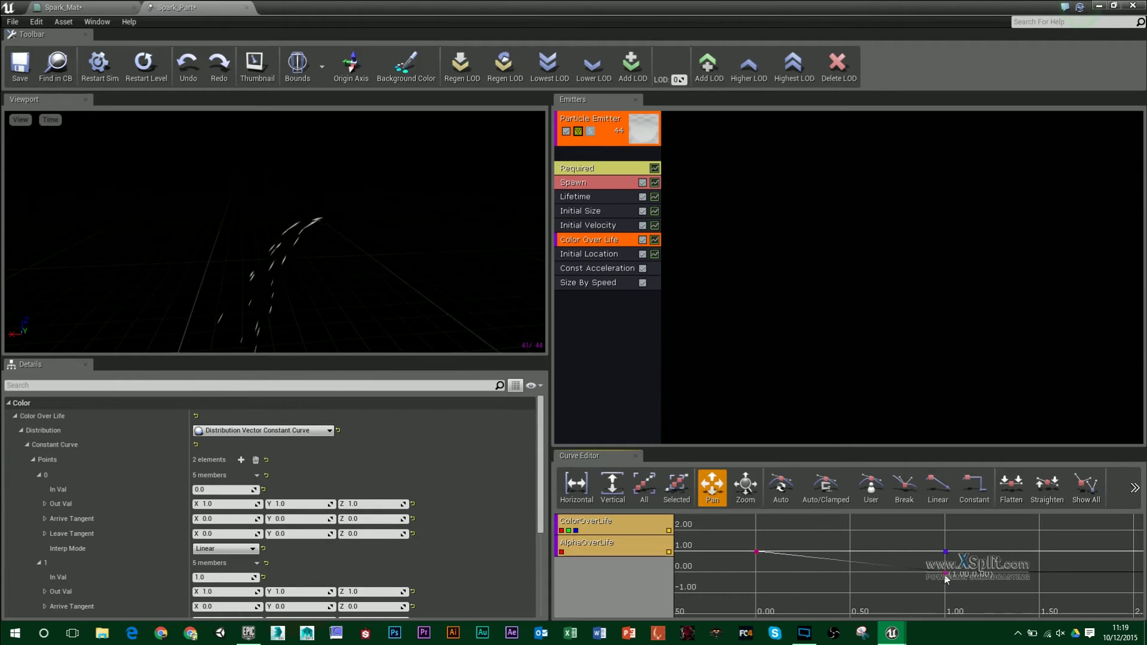
pyautogui.moveTo(370, 251); pyautogui.dragTo(320, 236, button='right')
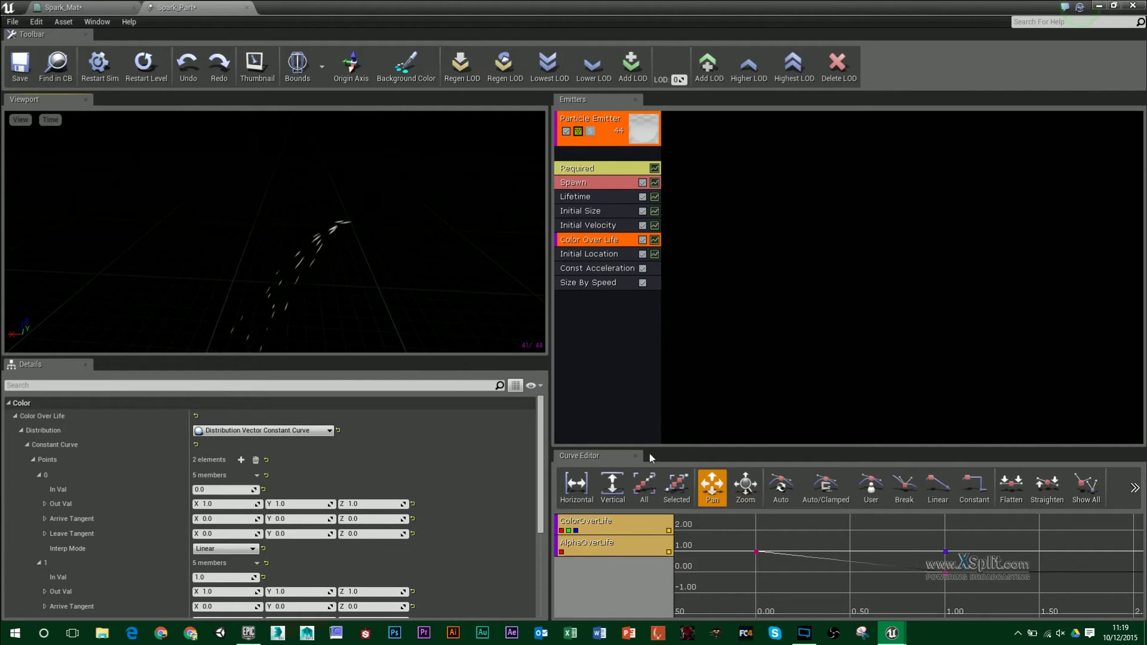
pyautogui.moveTo(399, 281)
pyautogui.mouseDown(button='right')
pyautogui.moveTo(382, 266)
pyautogui.moveTo(389, 245)
pyautogui.moveTo(400, 283)
pyautogui.mouseUp(button='right')
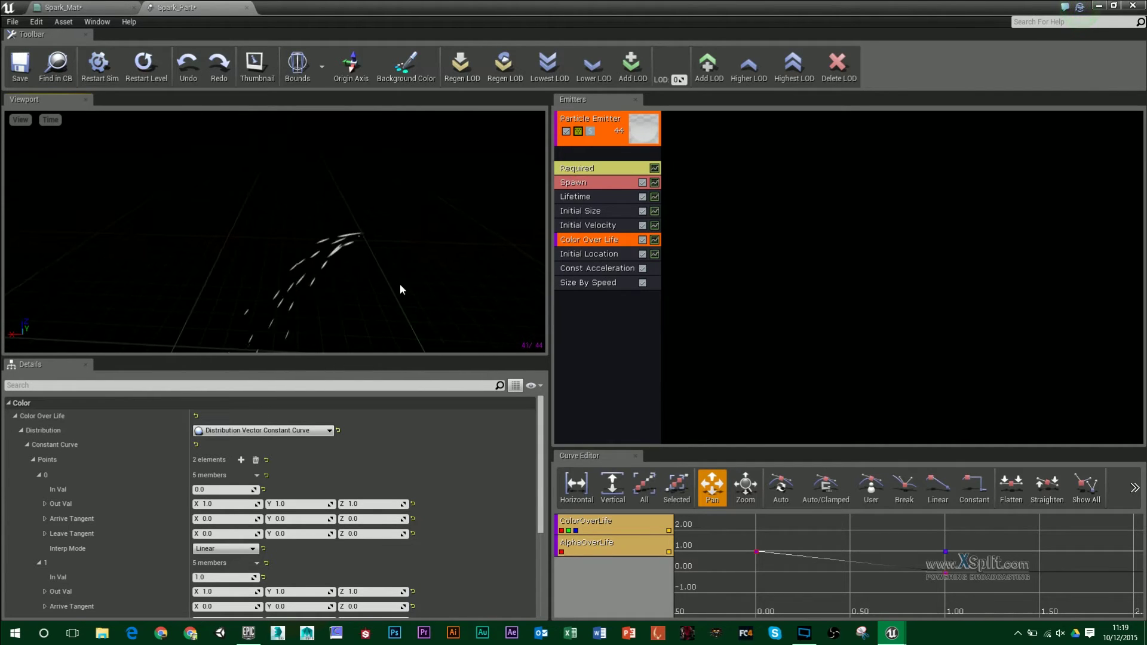
pyautogui.click(669, 553)
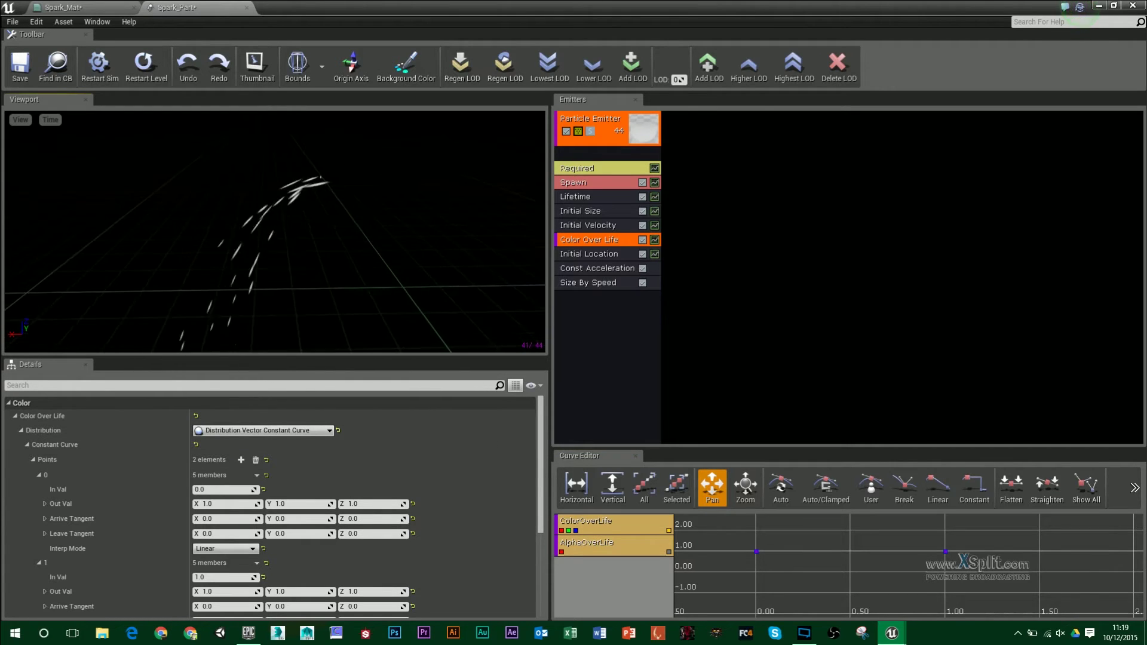
# Examine the sparks up close and the constant curve points in the Color Over Life distribution.
pyautogui.moveTo(353, 181); pyautogui.dragTo(353, 224, button='middle')
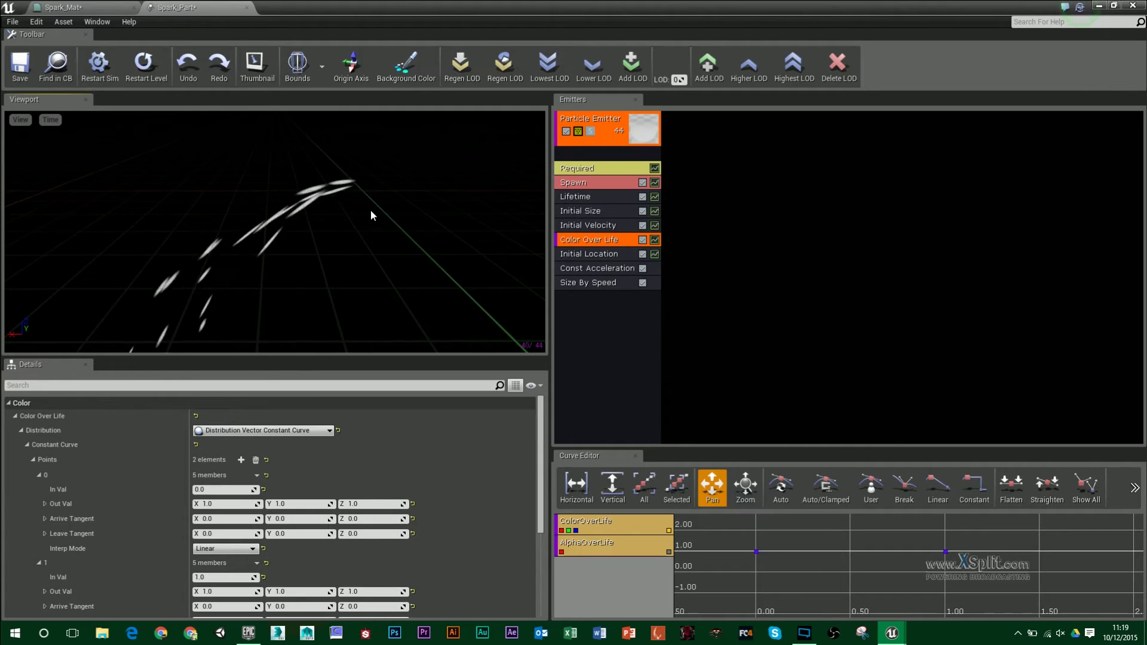
pyautogui.moveTo(371, 211)
pyautogui.mouseDown()
pyautogui.moveTo(371, 253)
pyautogui.moveTo(352, 227)
pyautogui.moveTo(378, 210)
pyautogui.mouseUp()
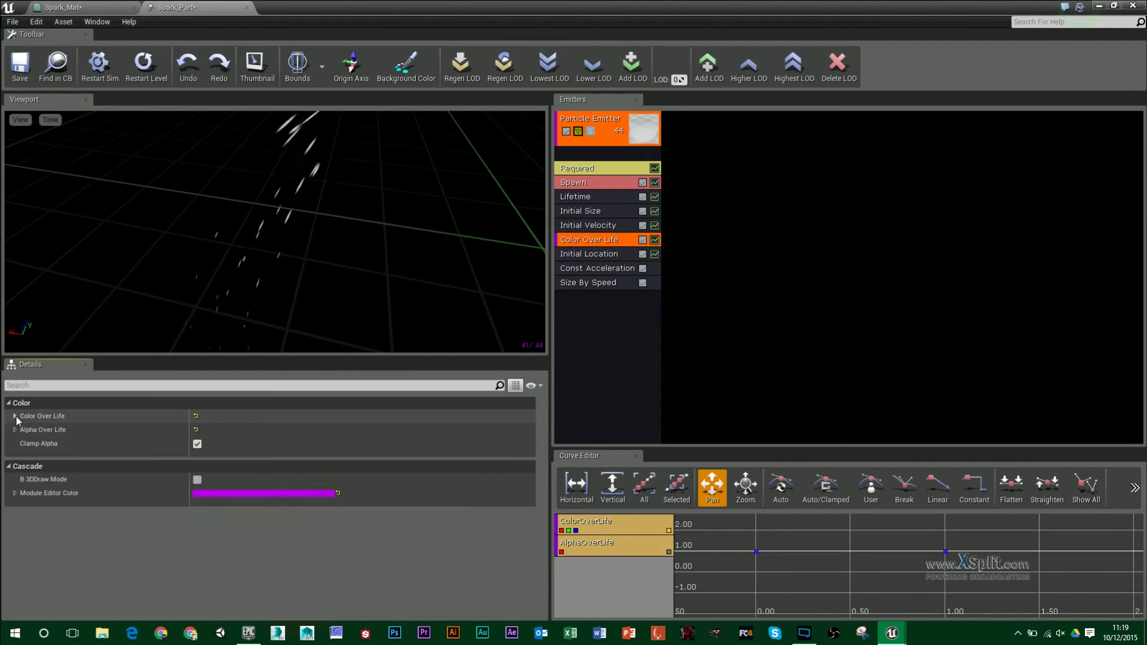
pyautogui.click(16, 415)
pyautogui.click(14, 415)
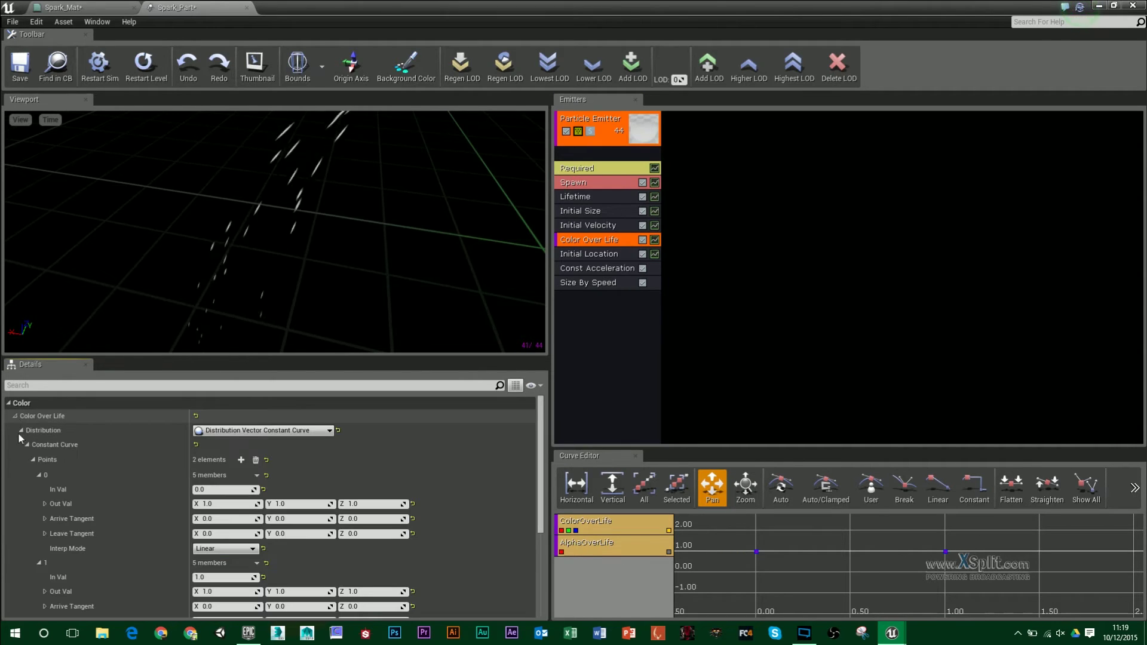
pyautogui.click(21, 430)
pyautogui.click(21, 432)
pyautogui.click(28, 445)
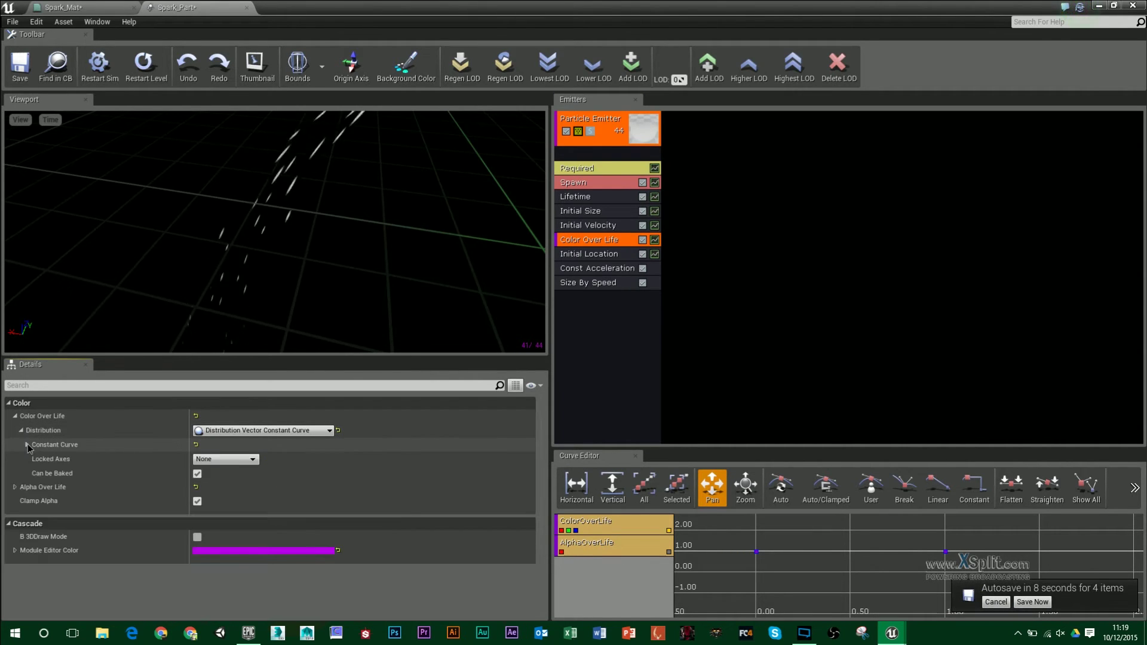
pyautogui.click(27, 445)
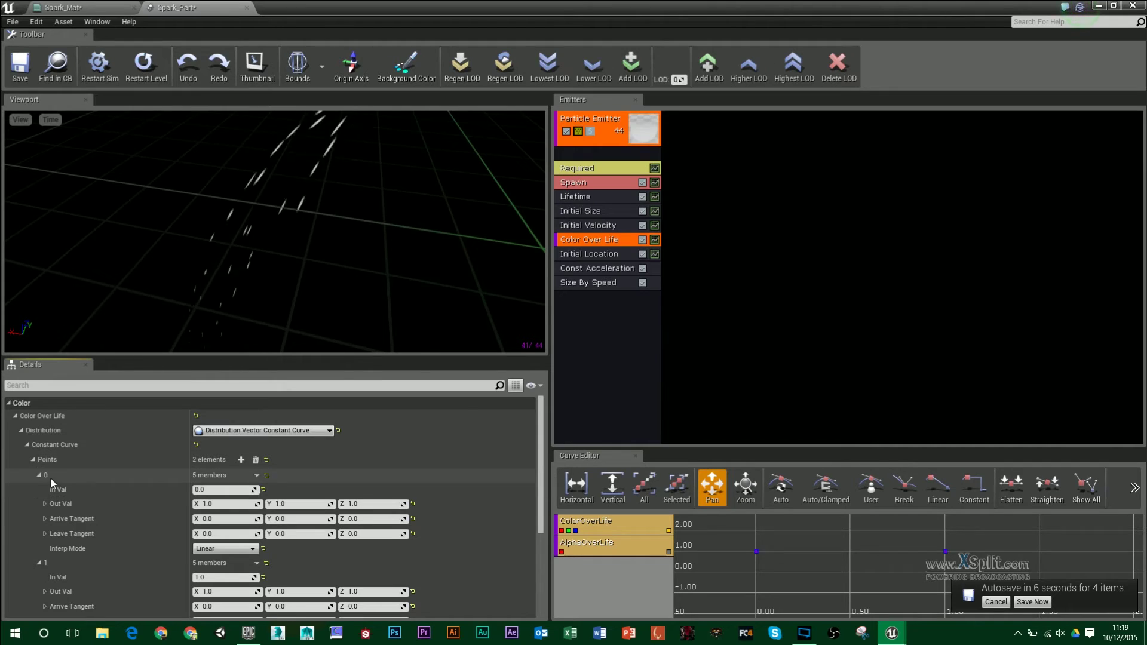
# Try adding a middle key at about 0.48 on the ColorOverLife curve, and undo it.
pyautogui.keyDown('ctrl'); pyautogui.click(847, 552); pyautogui.keyUp('ctrl')
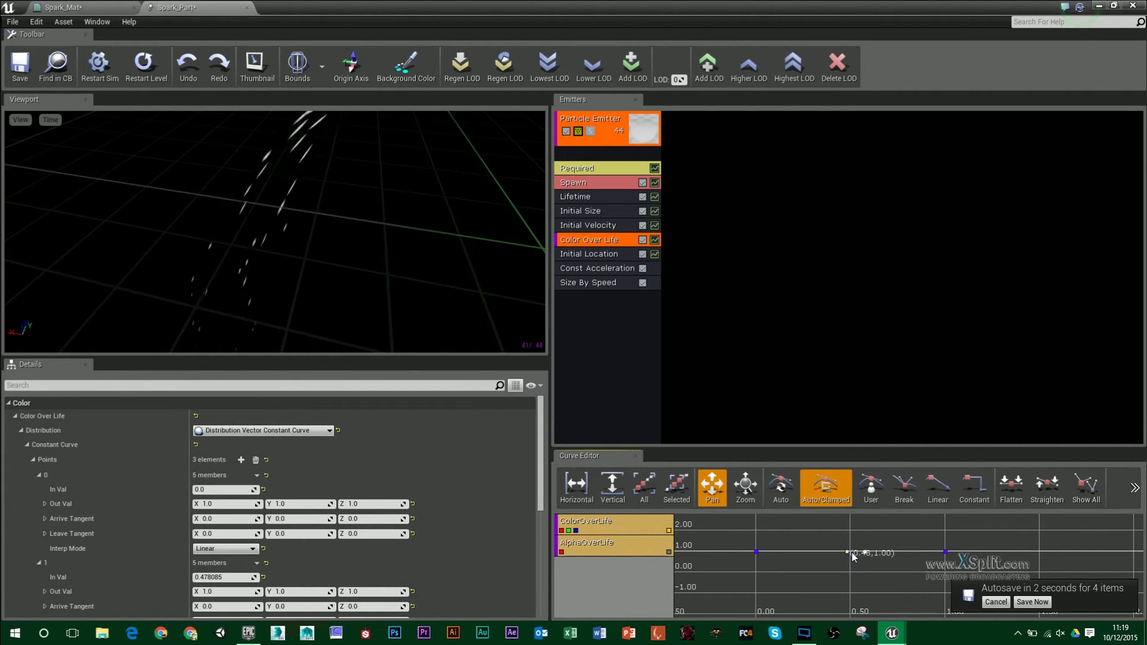
pyautogui.hotkey('ctrl', 'z')
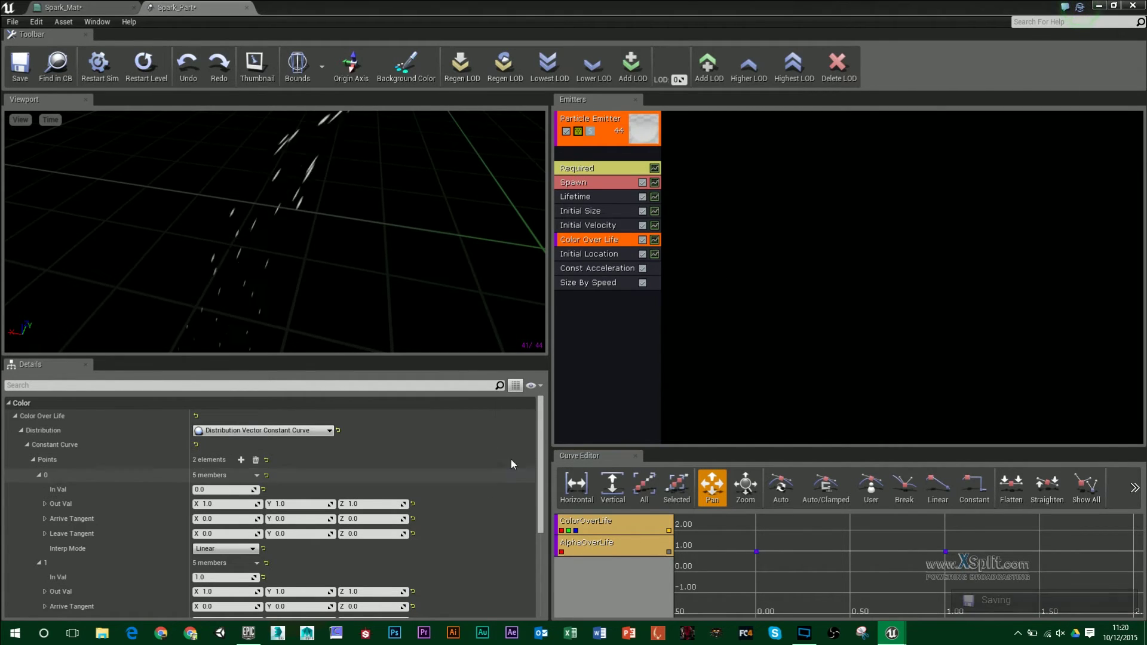
# Set the Out Val of Color Over Life point 0 to X 15, Y 15, Z 15, and inspect the glowing sparks.
pyautogui.moveTo(541, 442); pyautogui.dragTo(545, 463)
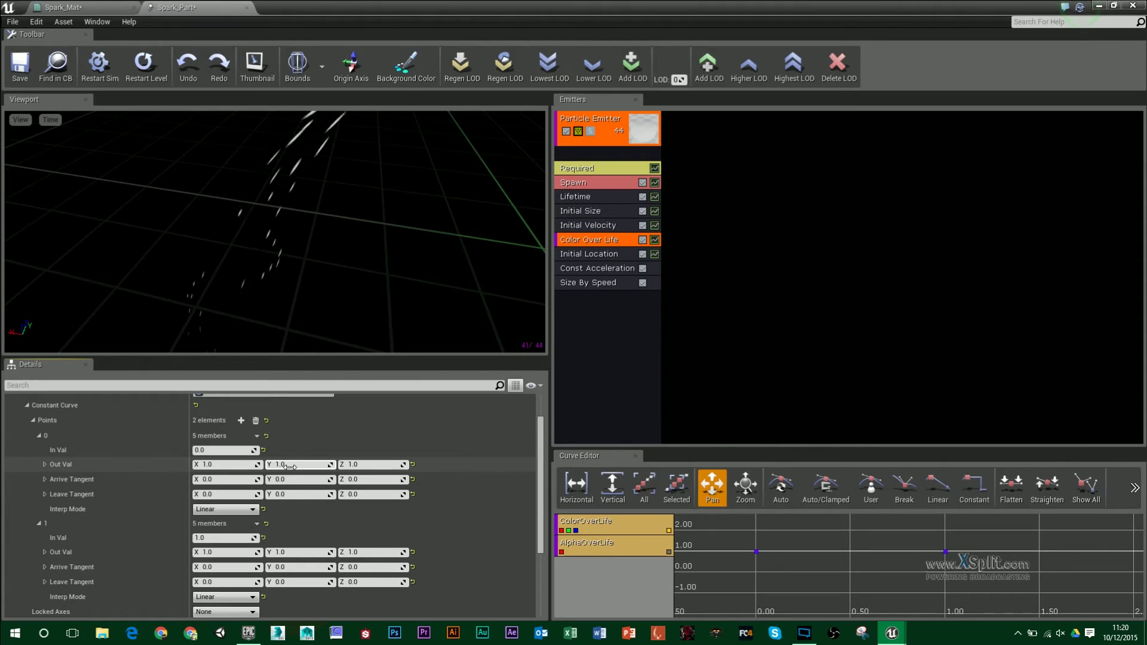
pyautogui.click(223, 460)
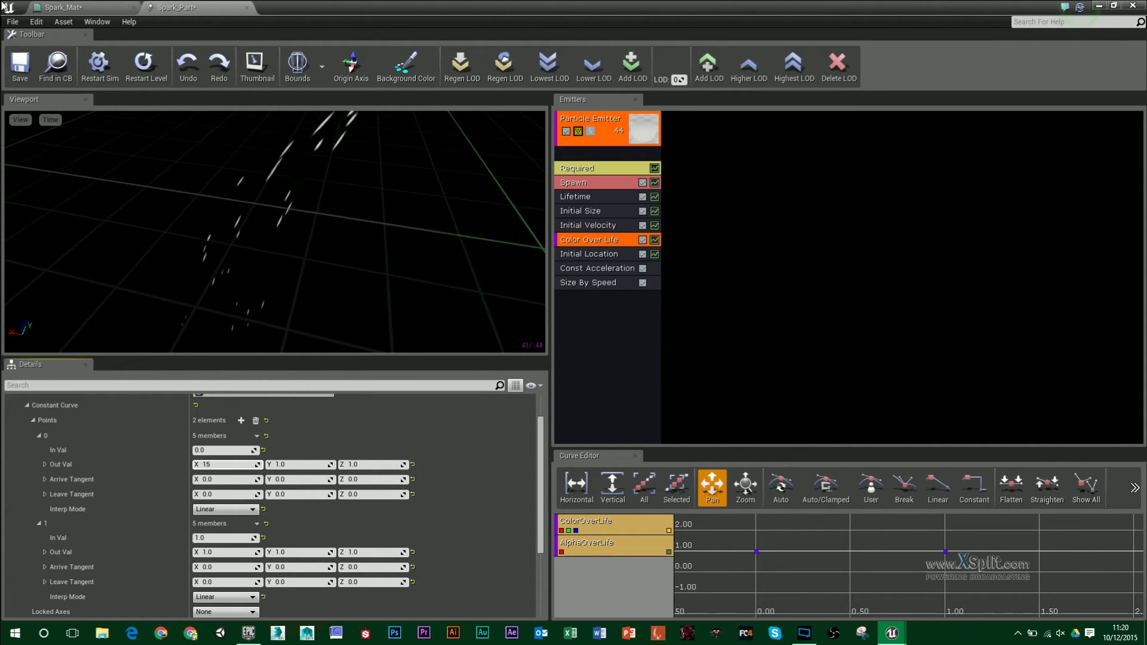
pyautogui.press('Tab')
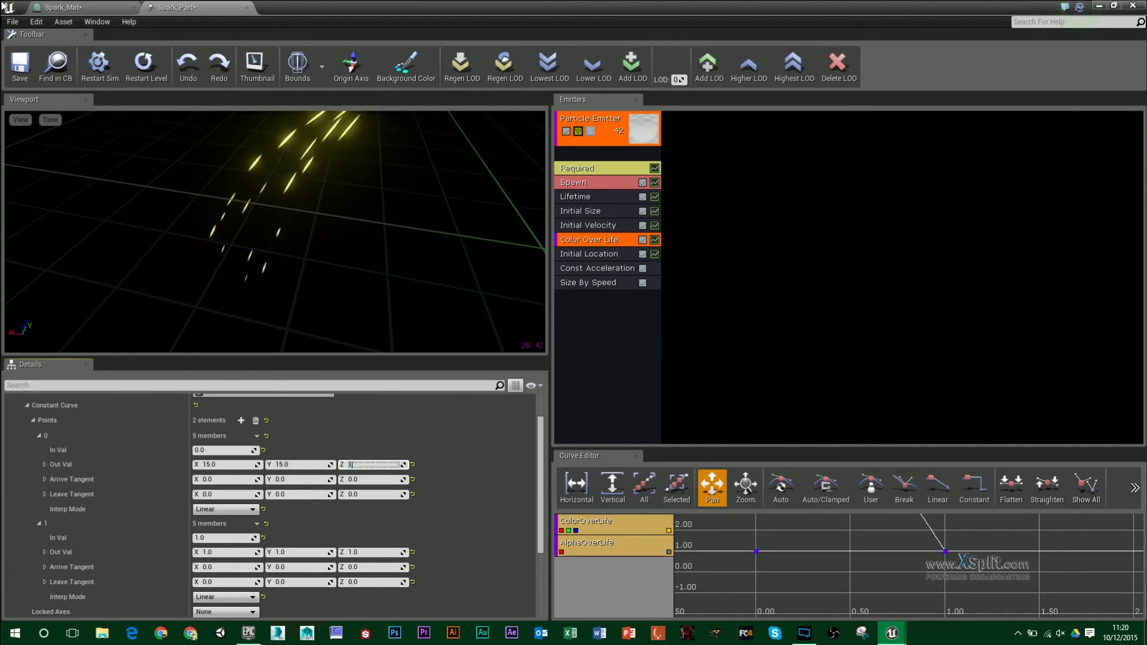
pyautogui.press('Tab')
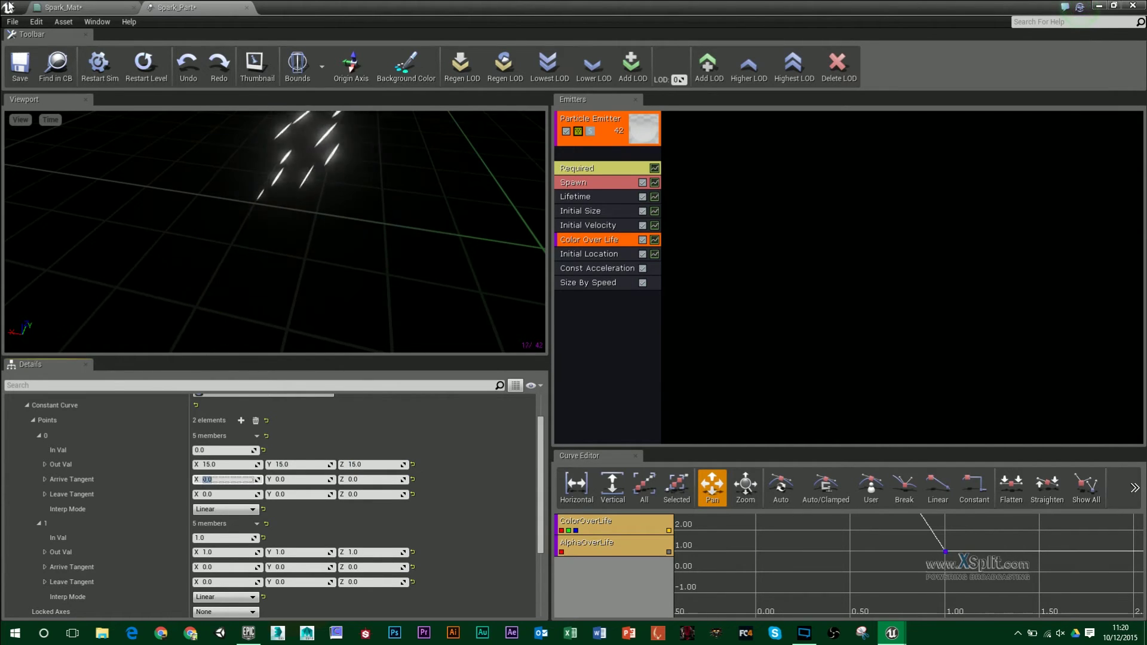
pyautogui.moveTo(310, 234); pyautogui.dragTo(310, 150, button='right')
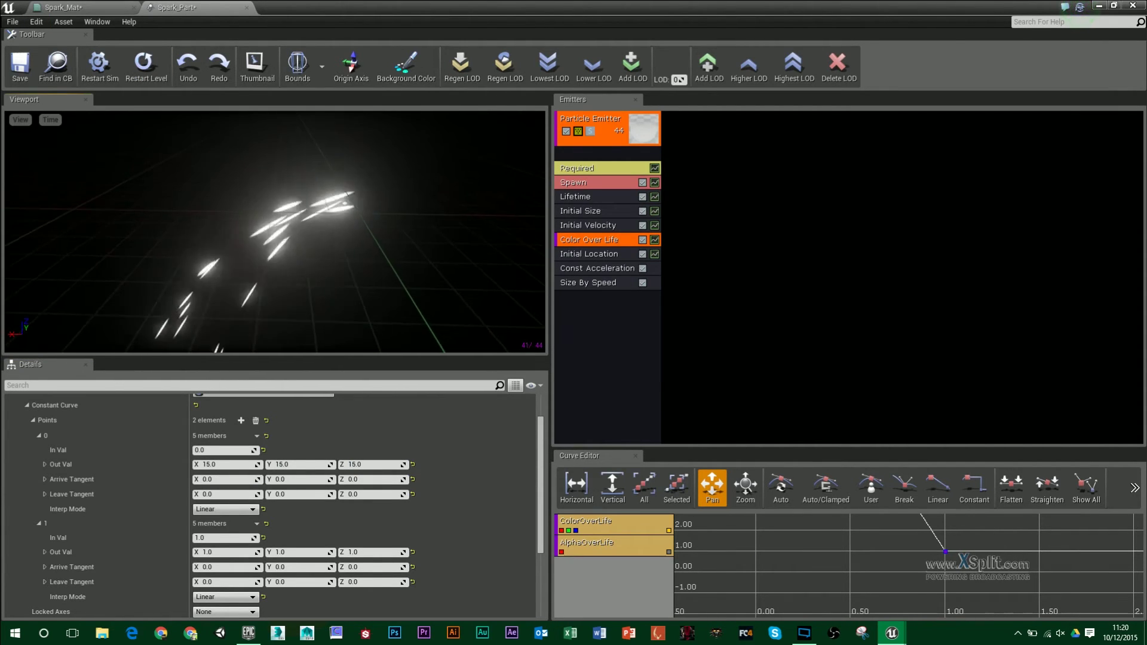
pyautogui.moveTo(317, 259)
pyautogui.mouseDown(button='right')
pyautogui.moveTo(319, 232)
pyautogui.moveTo(325, 254)
pyautogui.mouseUp(button='right')
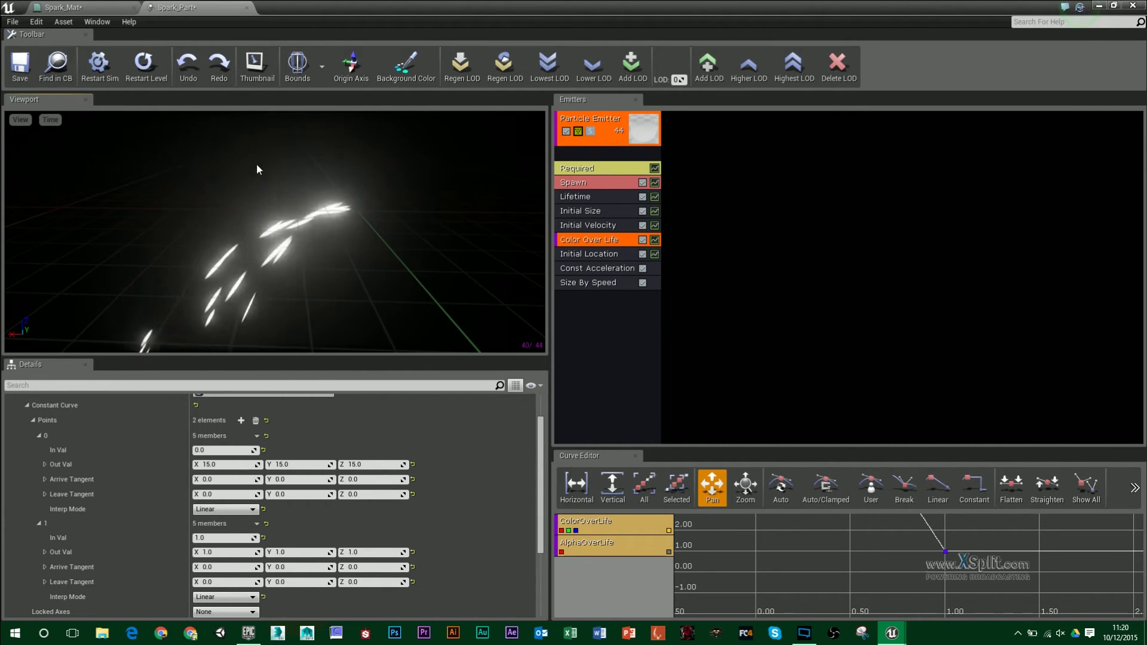
# Review how Particle Color feeds Emissive Color in the Spark_Mat graph, and return to Spark_Part.
pyautogui.click(84, 7)
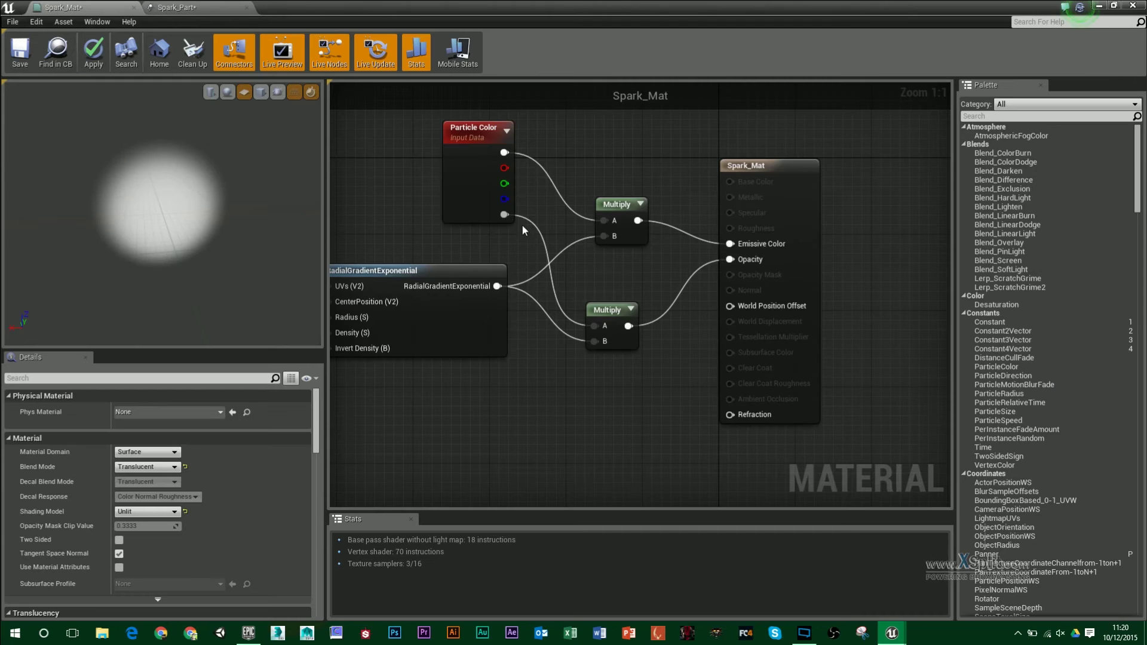
pyautogui.moveTo(475, 127); pyautogui.dragTo(457, 118)
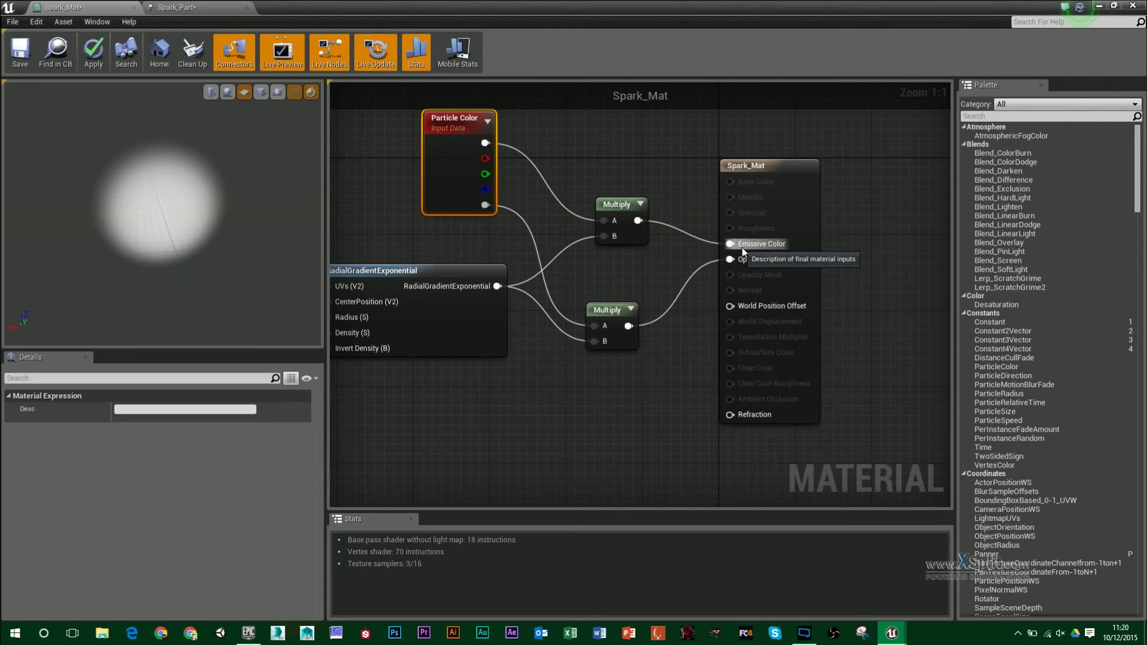
pyautogui.click(206, 7)
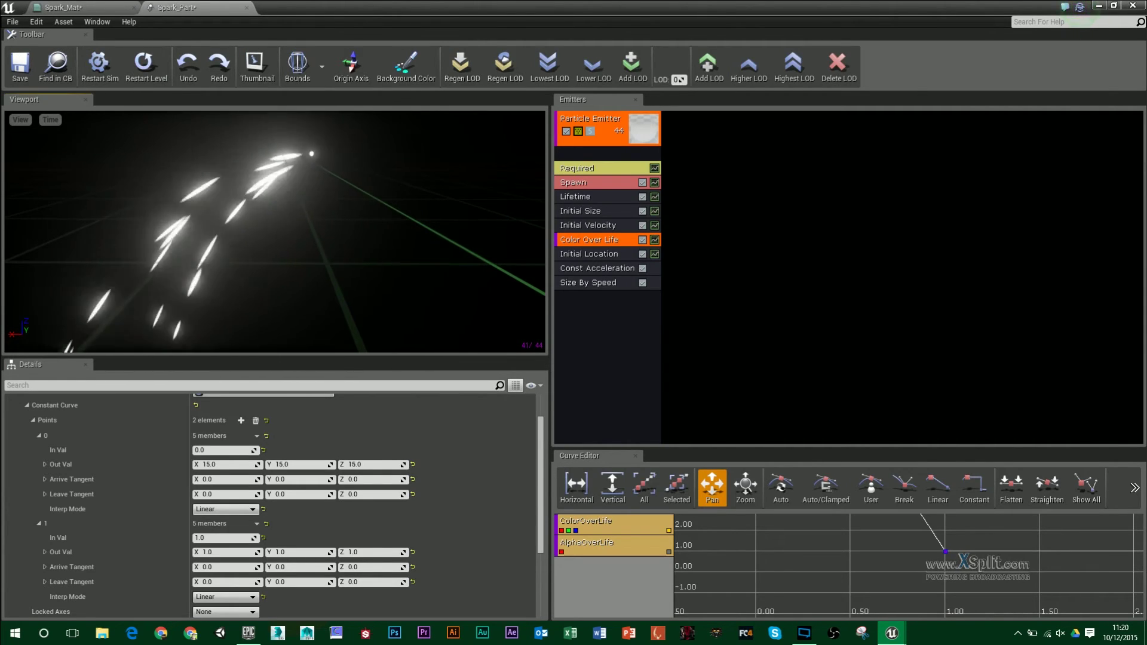
# Set the Out Val Z of Color Over Life point 0 to 20, and inspect the spark tint.
pyautogui.click(374, 465)
pyautogui.write('2')
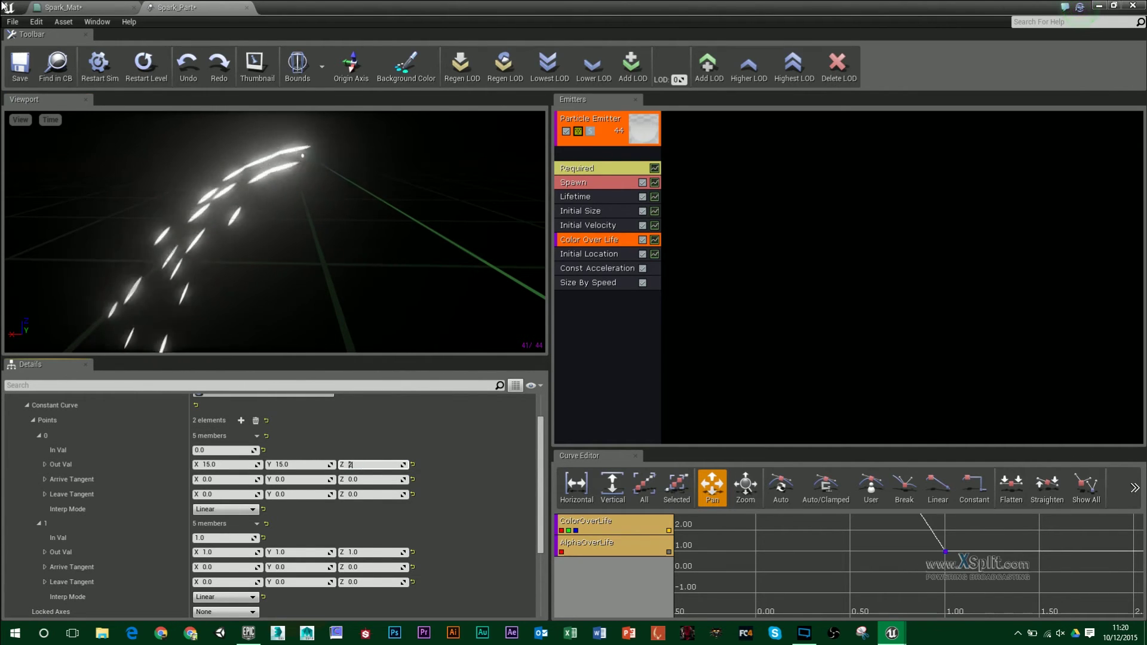
pyautogui.write('0')
pyautogui.press('Return')
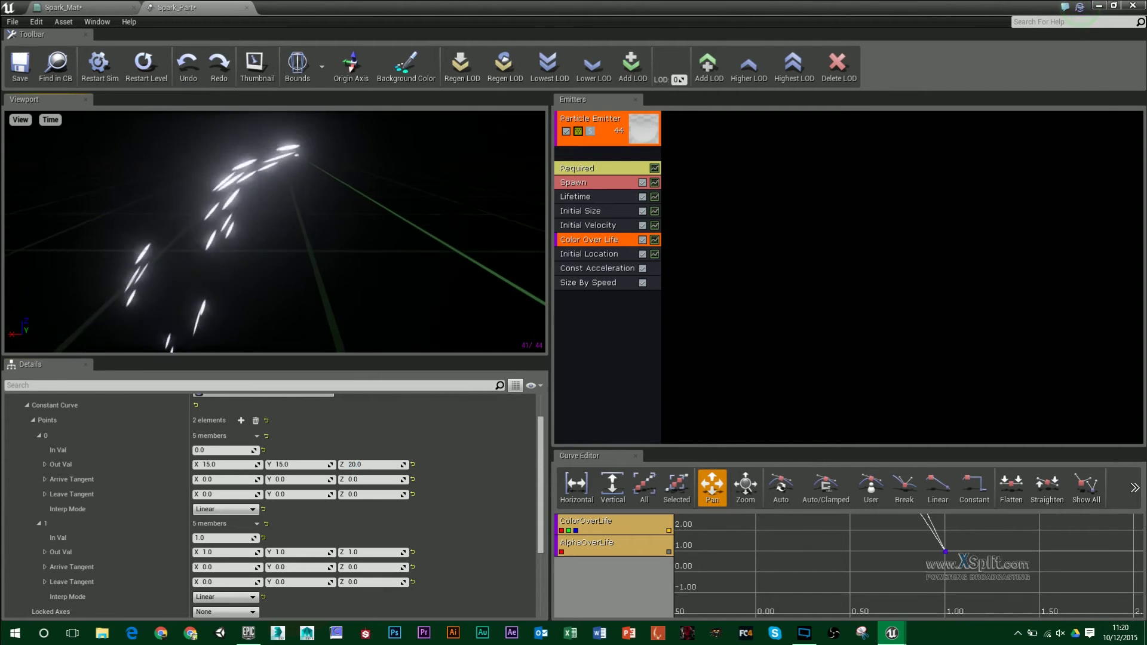
pyautogui.moveTo(335, 257); pyautogui.dragTo(334, 295)
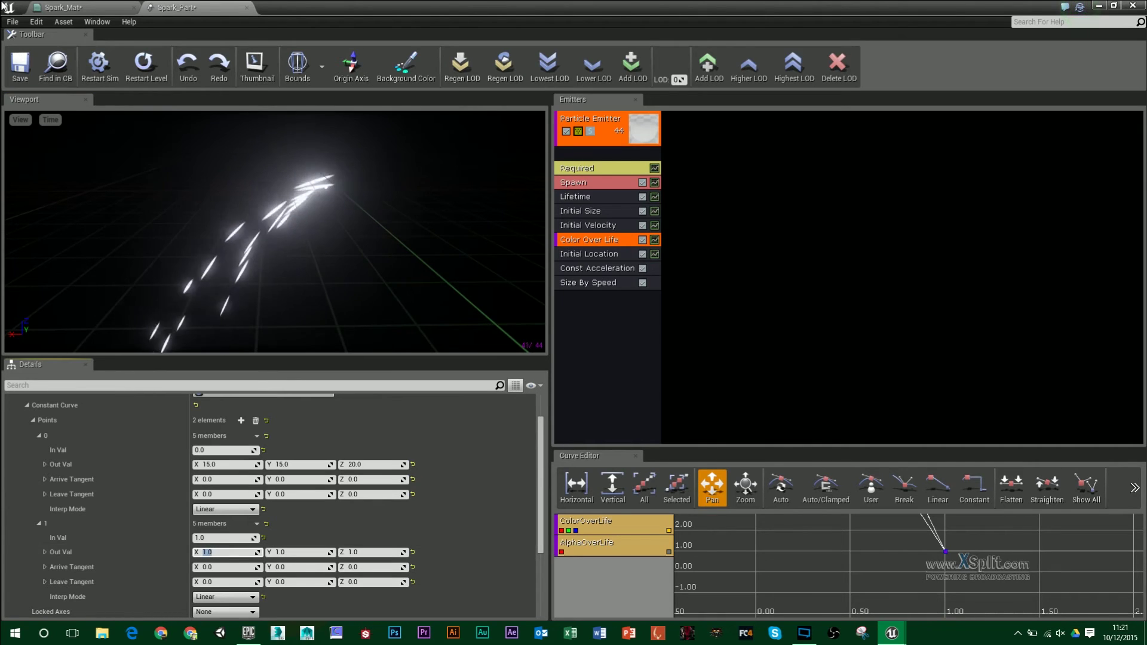
# Set the Out Val of Color Over Life point 1 to X 25, Y 20, Z 15.
pyautogui.write('15')
pyautogui.press('Tab')
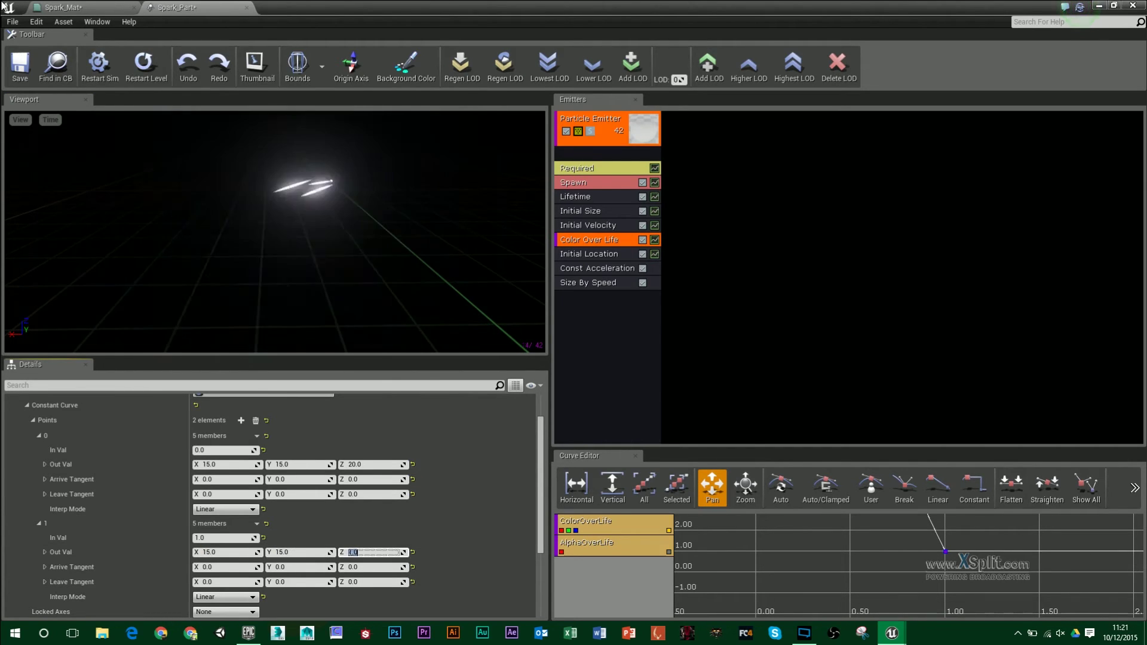
pyautogui.write('15')
pyautogui.press('Tab')
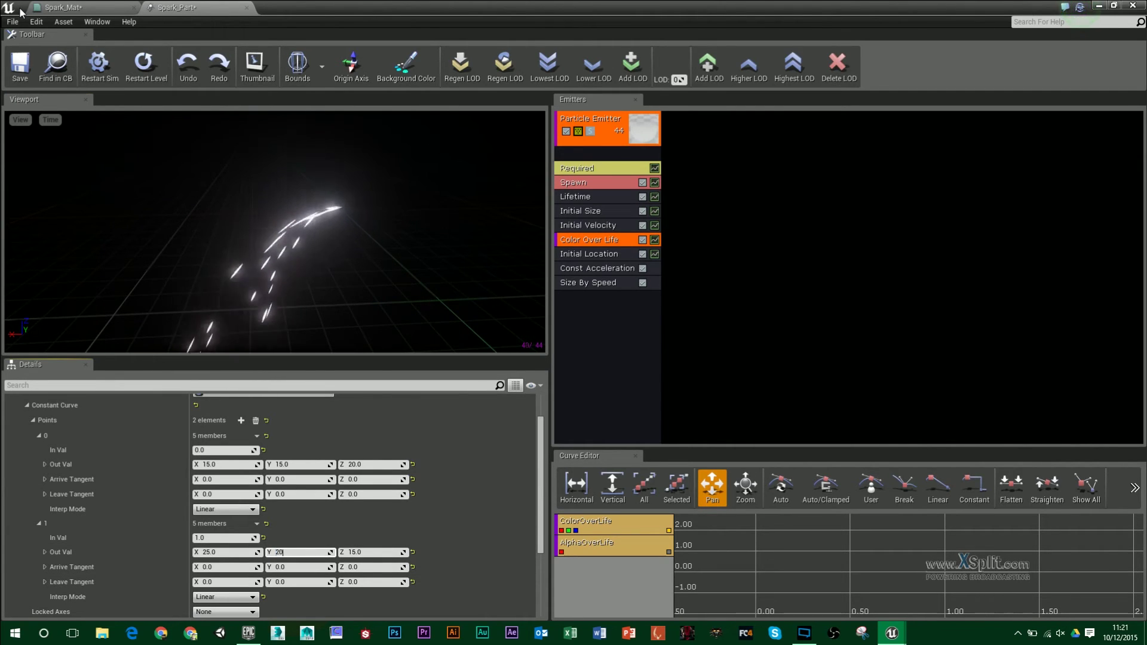
pyautogui.press('Return')
pyautogui.click(127, 74)
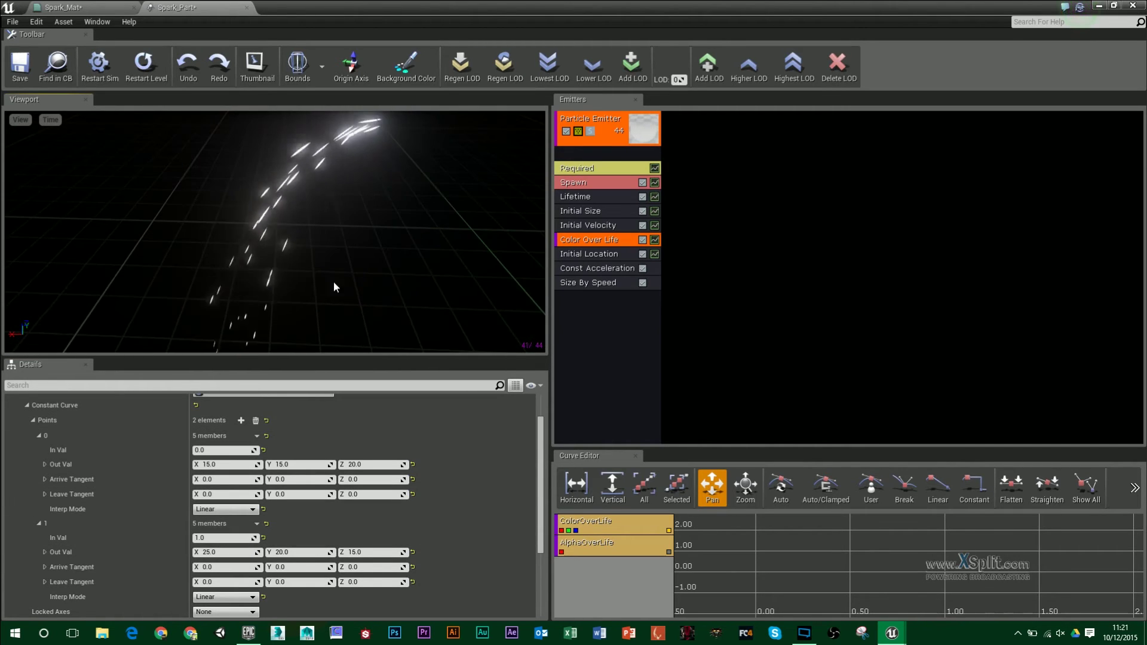
# Set the In Val of Color Over Life point 1 to about 0.257, and inspect the color change along the spark trail.
pyautogui.moveTo(249, 538); pyautogui.dragTo(226, 537)
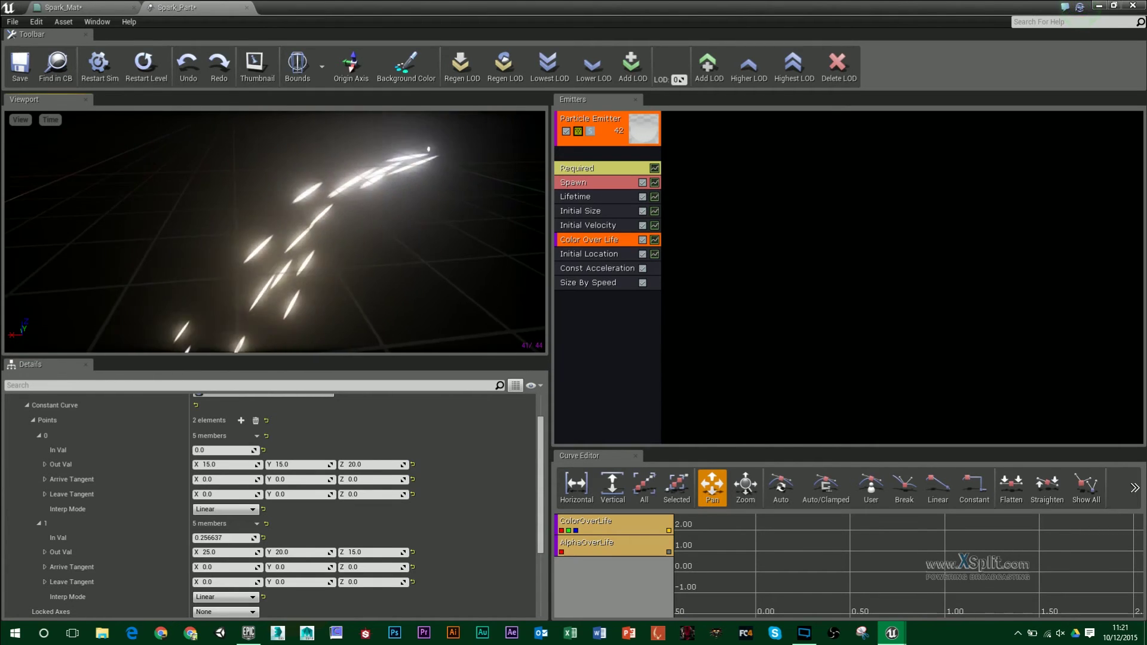
pyautogui.moveTo(358, 200); pyautogui.dragTo(249, 187)
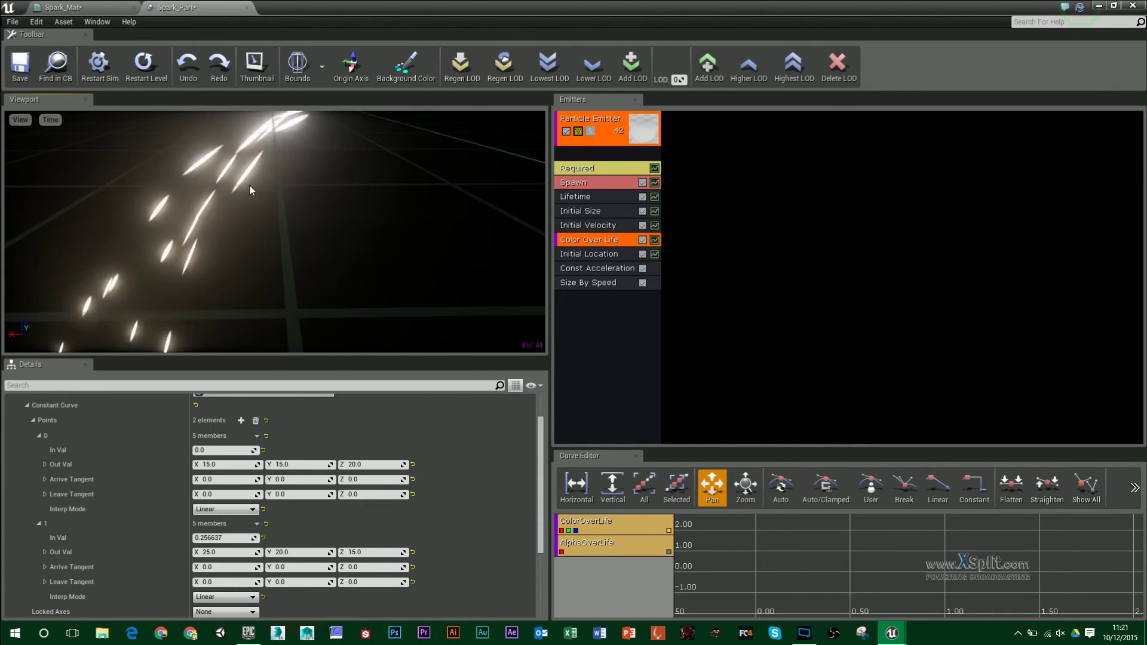
pyautogui.moveTo(270, 240); pyautogui.dragTo(269, 258, button='middle')
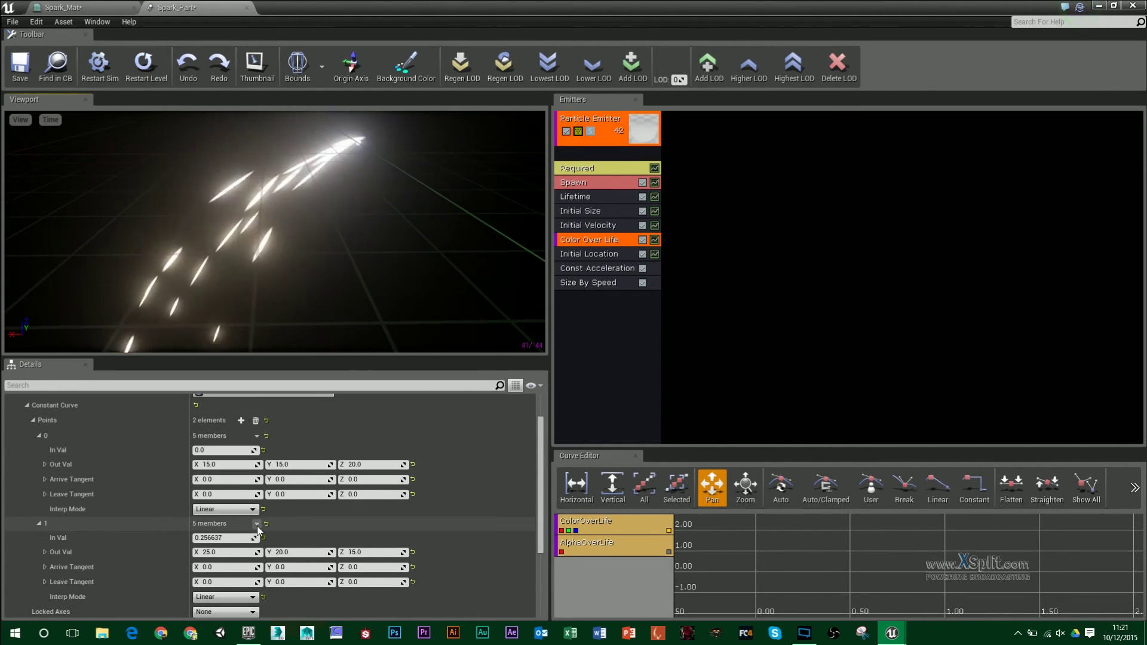
# Set the Out Val of Color Over Life point 1 to Y 23 and Z 10, and inspect the spark tint.
pyautogui.click(297, 552)
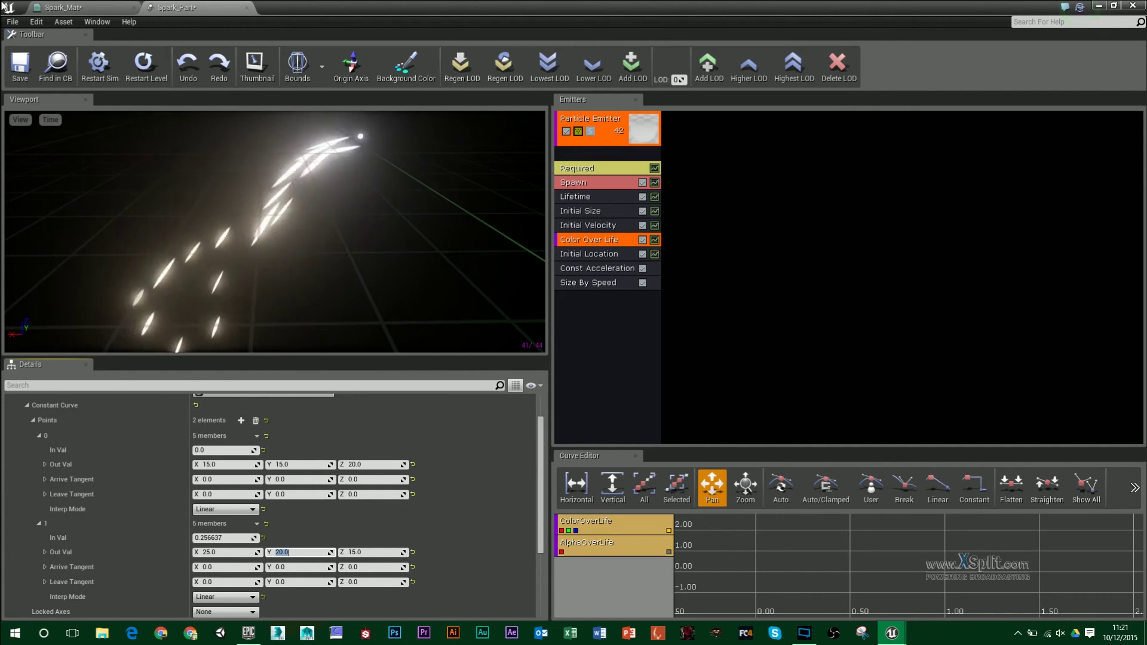
pyautogui.write('23.0')
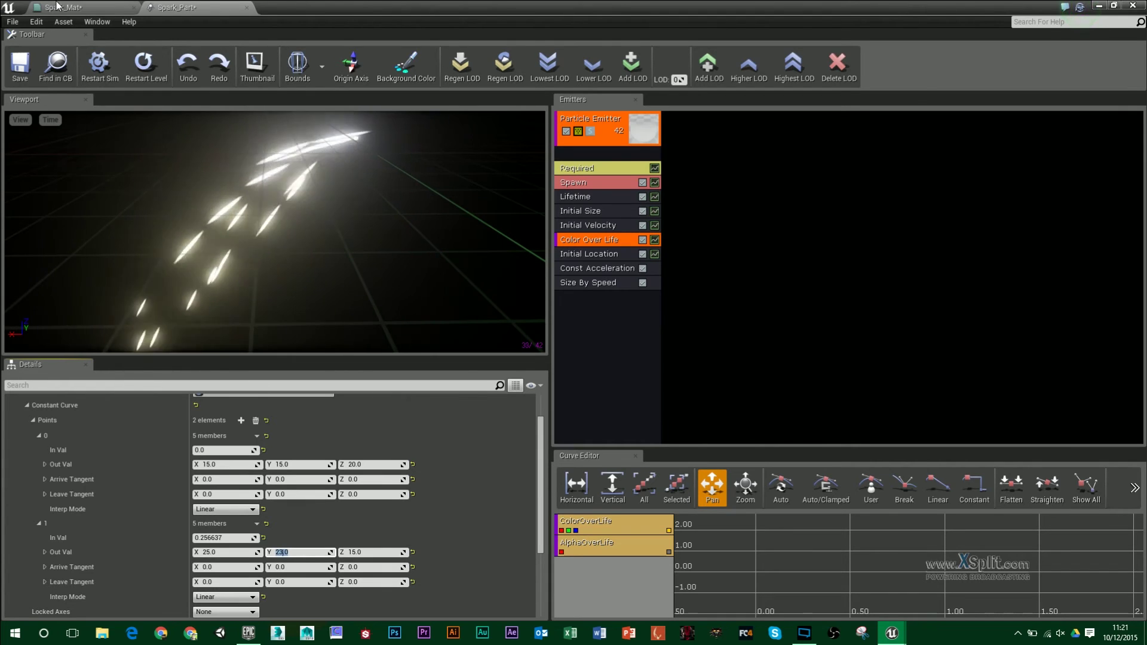
pyautogui.press('Return')
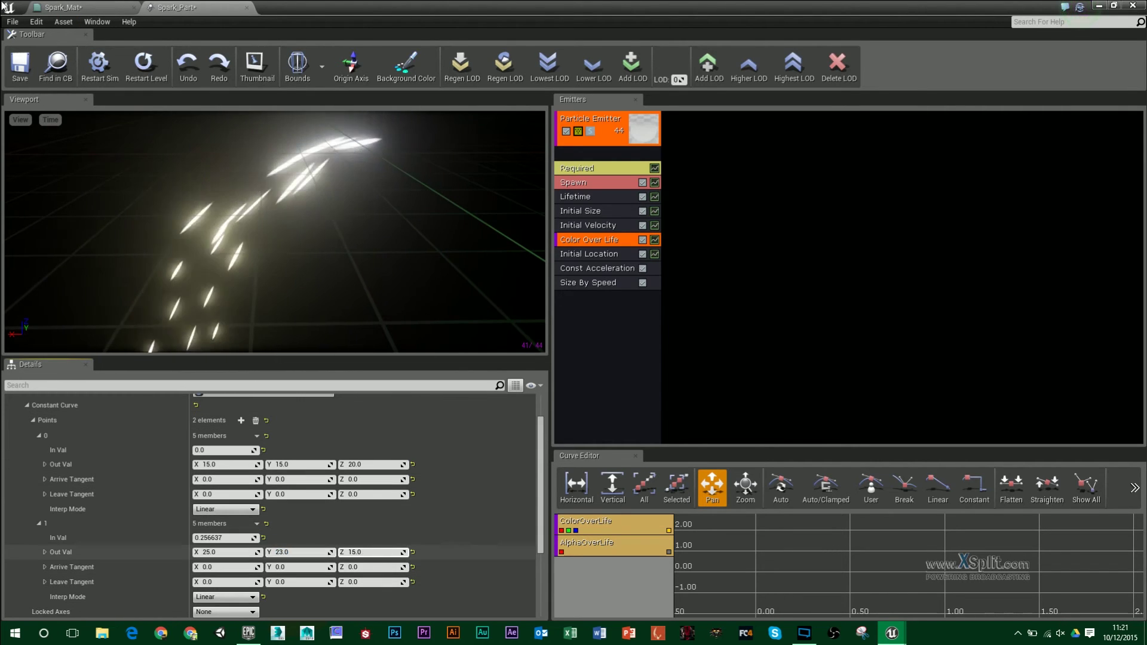
pyautogui.click(369, 553)
pyautogui.write('10')
pyautogui.press('Return')
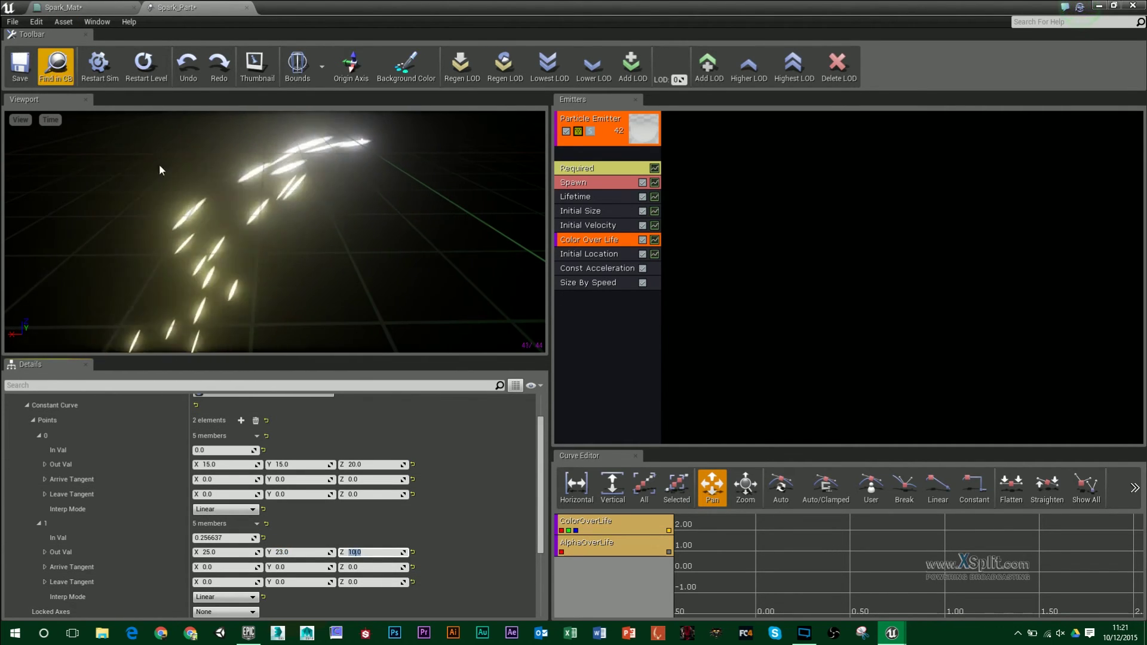
pyautogui.moveTo(269, 176)
pyautogui.mouseDown()
pyautogui.moveTo(269, 221)
pyautogui.moveTo(268, 197)
pyautogui.mouseUp()
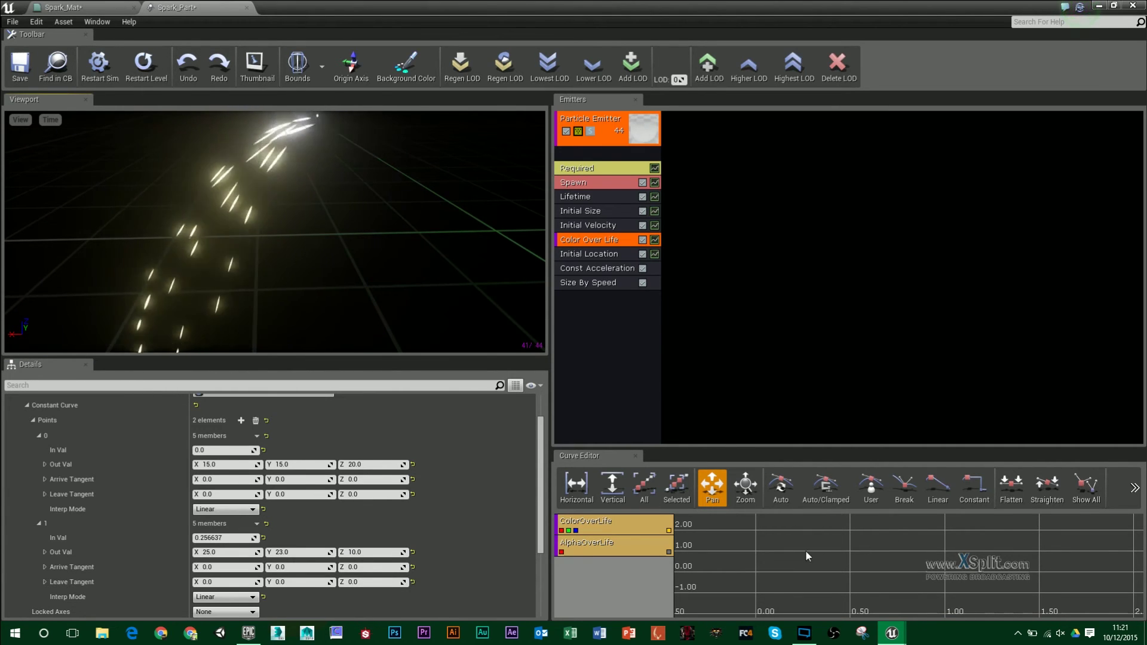
# Fit the ColorOverLife curves in the curve graph and move the red end key to about 0.248 with a value of about 25.31.
pyautogui.scroll(-8, 836, 560)
pyautogui.click(612, 488)
pyautogui.click(576, 493)
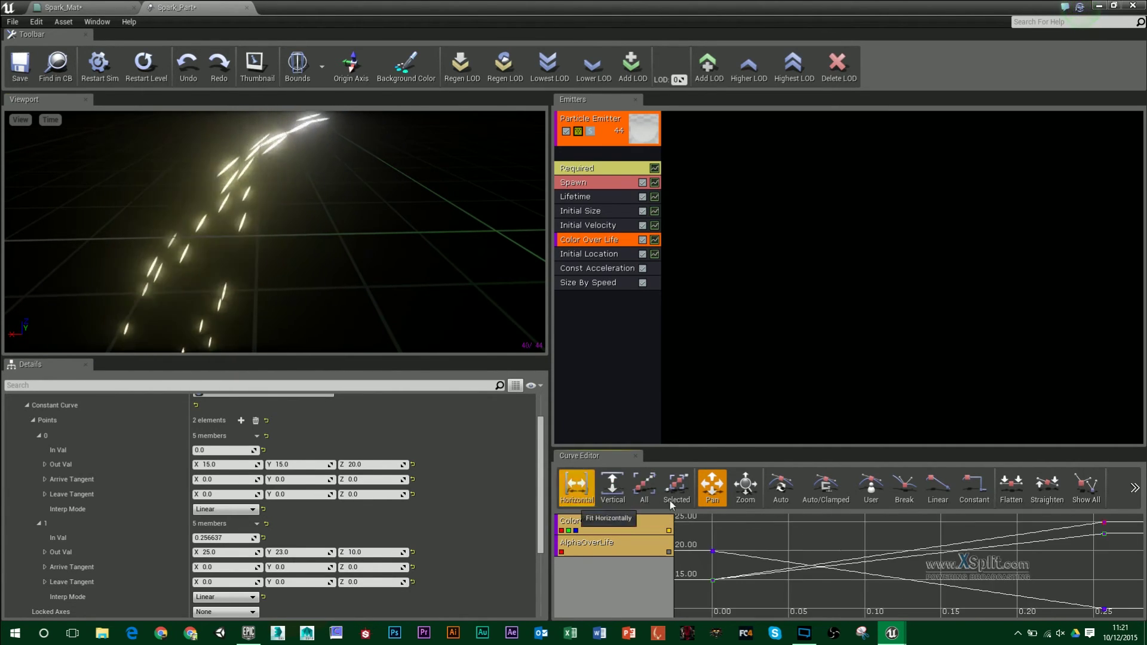
pyautogui.moveTo(1104, 522)
pyautogui.mouseDown()
pyautogui.moveTo(1109, 598)
pyautogui.moveTo(1092, 536)
pyautogui.mouseUp()
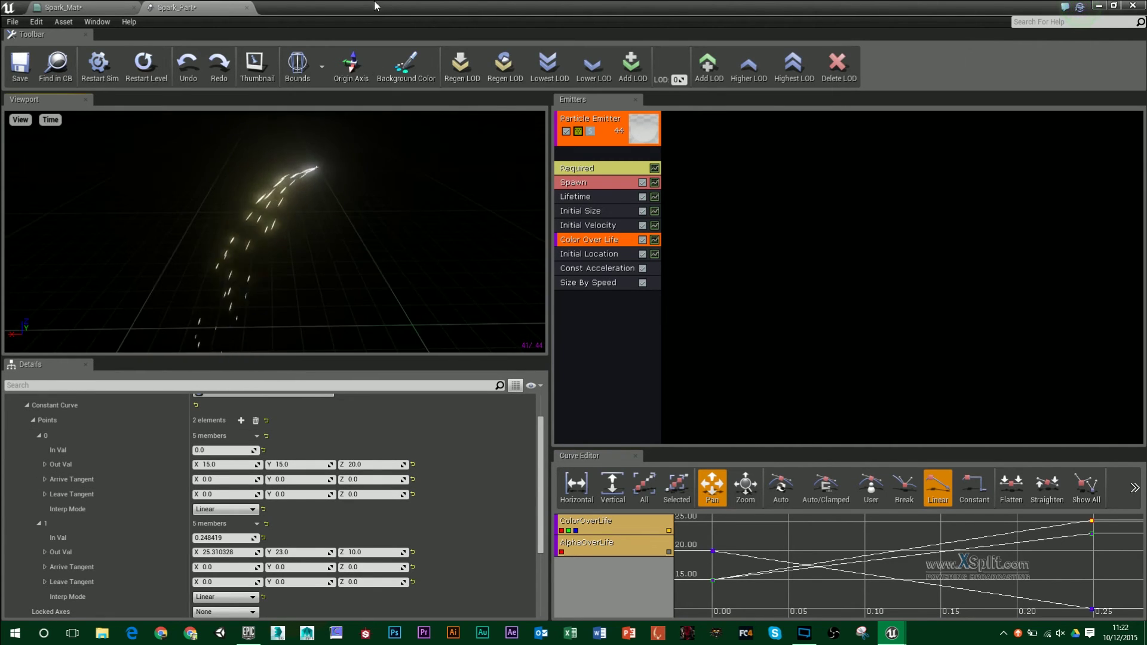
# Check how the tinted sparks look in Example_Map, and return to the full-size Spark_Part editor.
pyautogui.moveTo(374, 6); pyautogui.dragTo(836, 286)
pyautogui.moveTo(601, 377); pyautogui.dragTo(533, 410, button='right')
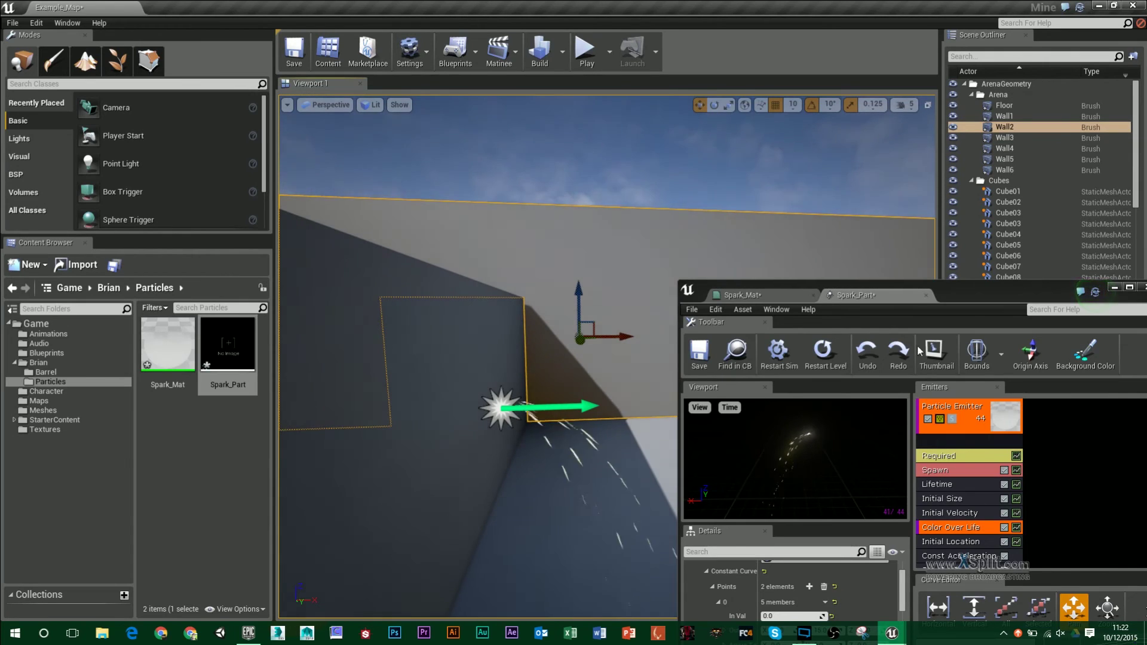
pyautogui.doubleClick(977, 299)
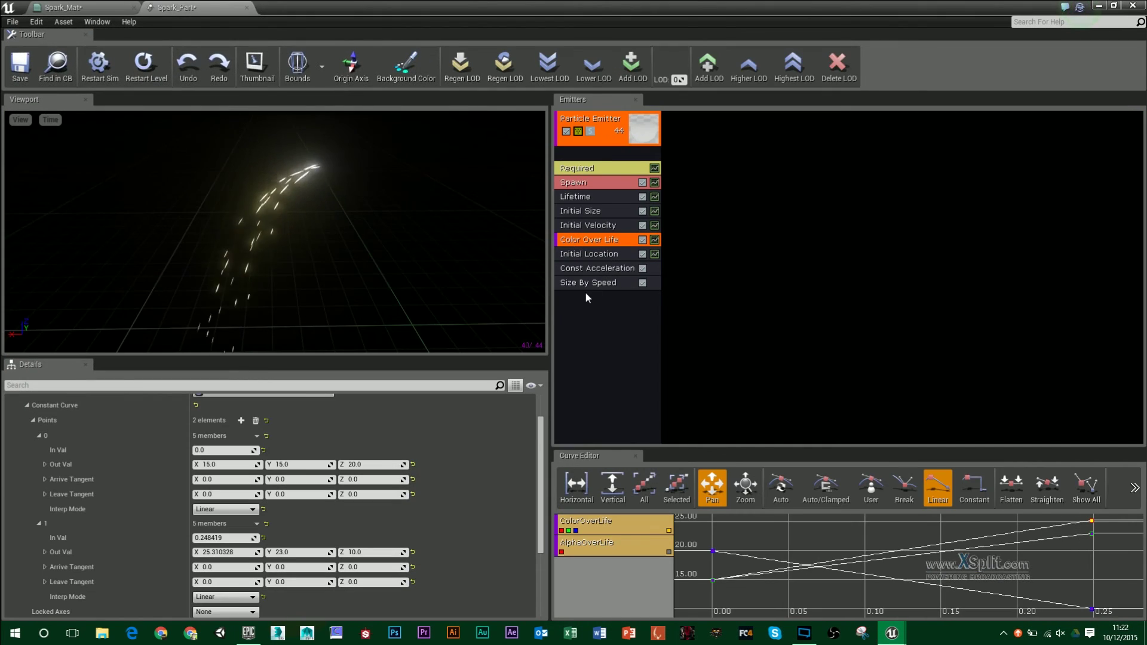
# Add a Light module to the particle emitter.
pyautogui.rightClick(593, 322)
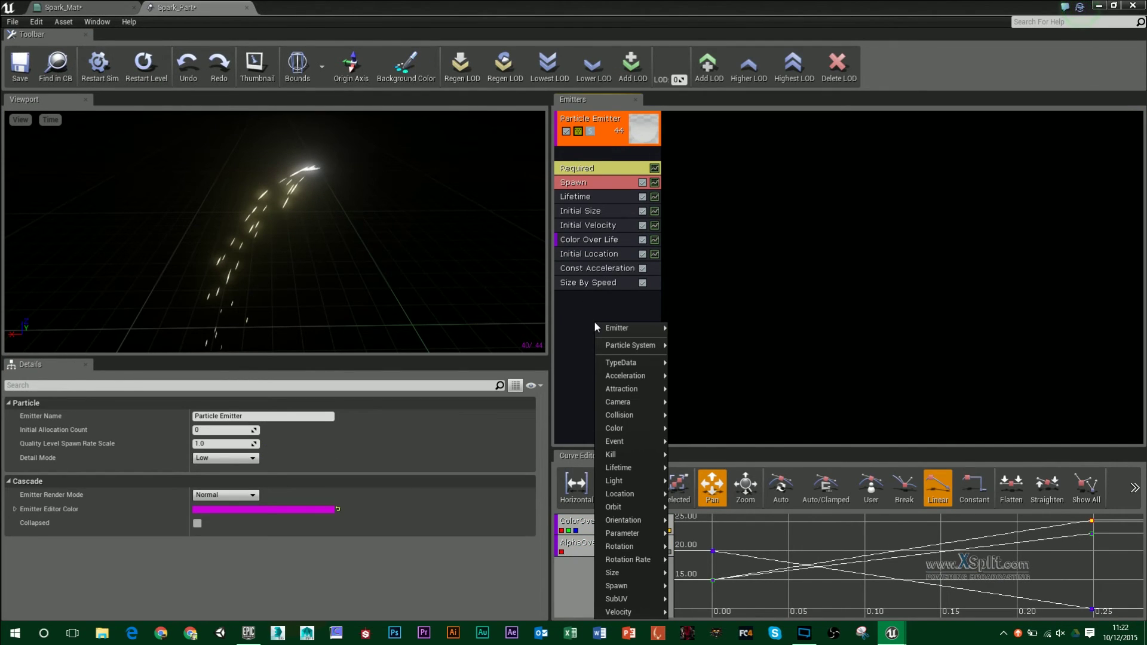
pyautogui.moveTo(628, 480)
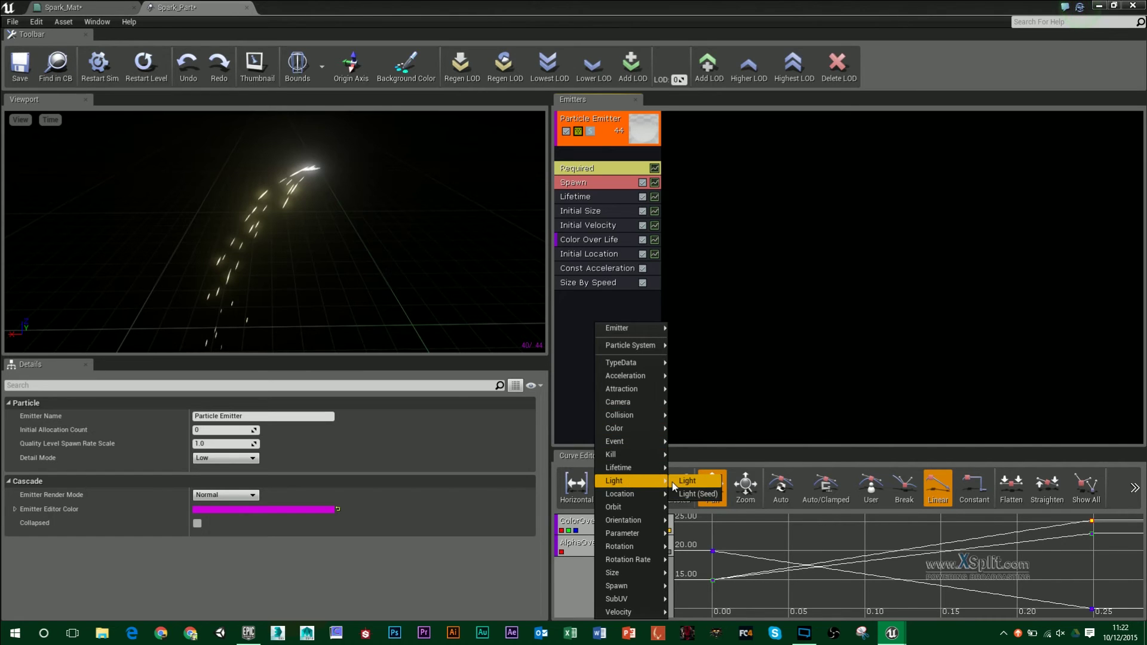
pyautogui.click(687, 481)
# Inspect the spark lights in Example_Map, and arrange the Spark_Part editor side by side with the level.
pyautogui.doubleClick(479, 6)
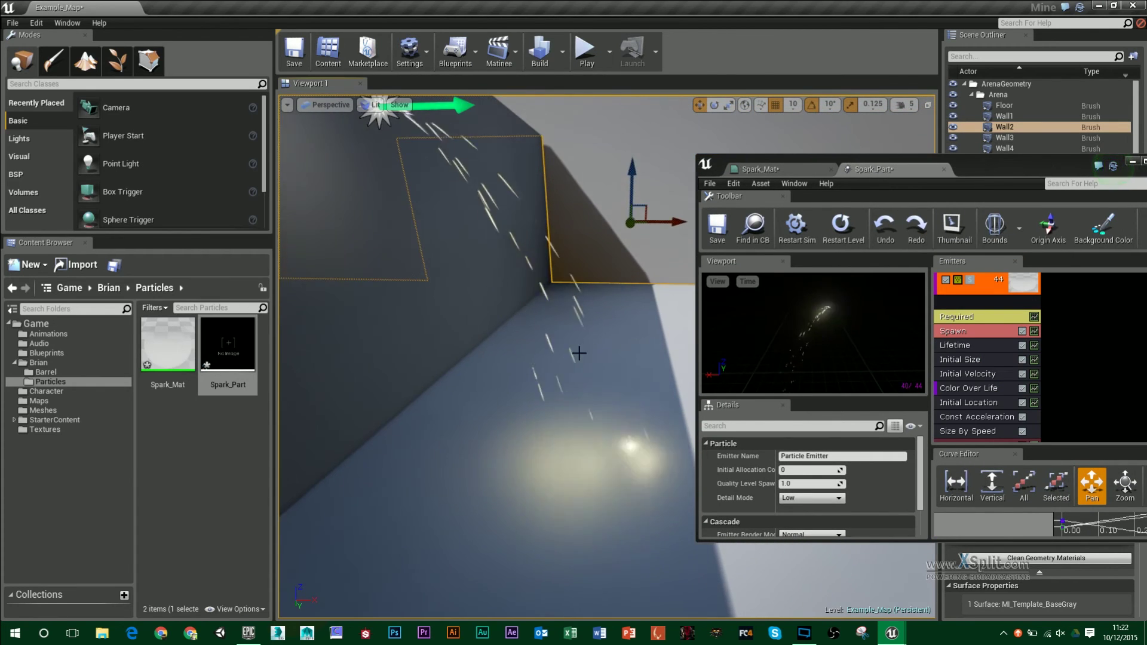
pyautogui.moveTo(576, 351); pyautogui.dragTo(554, 392)
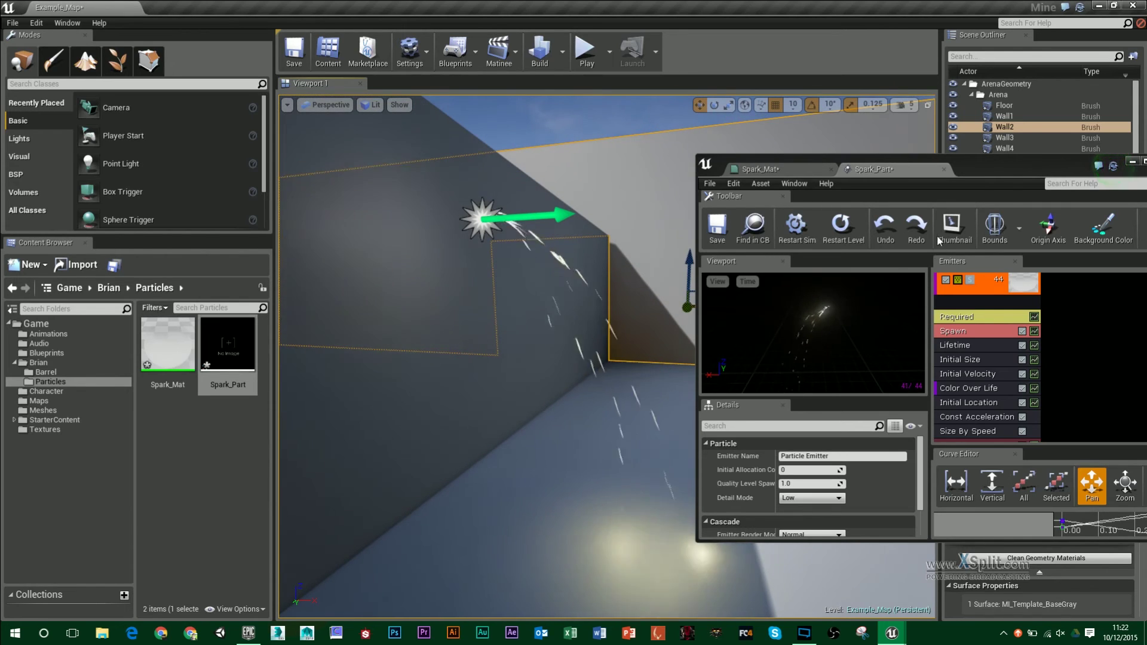
pyautogui.moveTo(985, 168); pyautogui.dragTo(1146, 236)
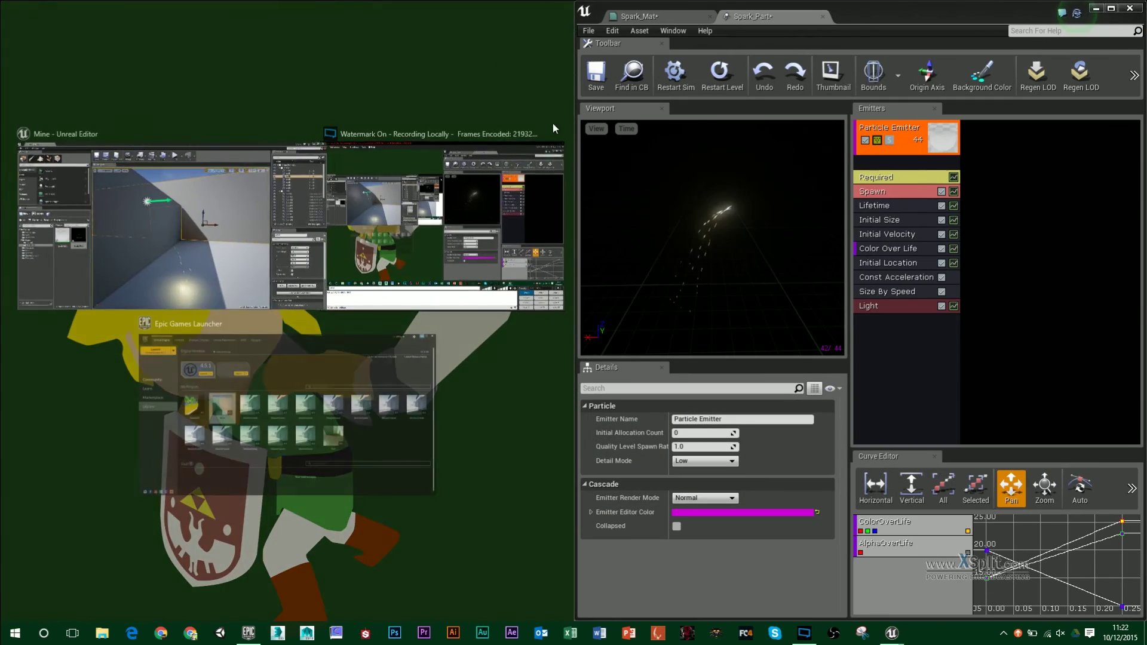
pyautogui.click(789, 296)
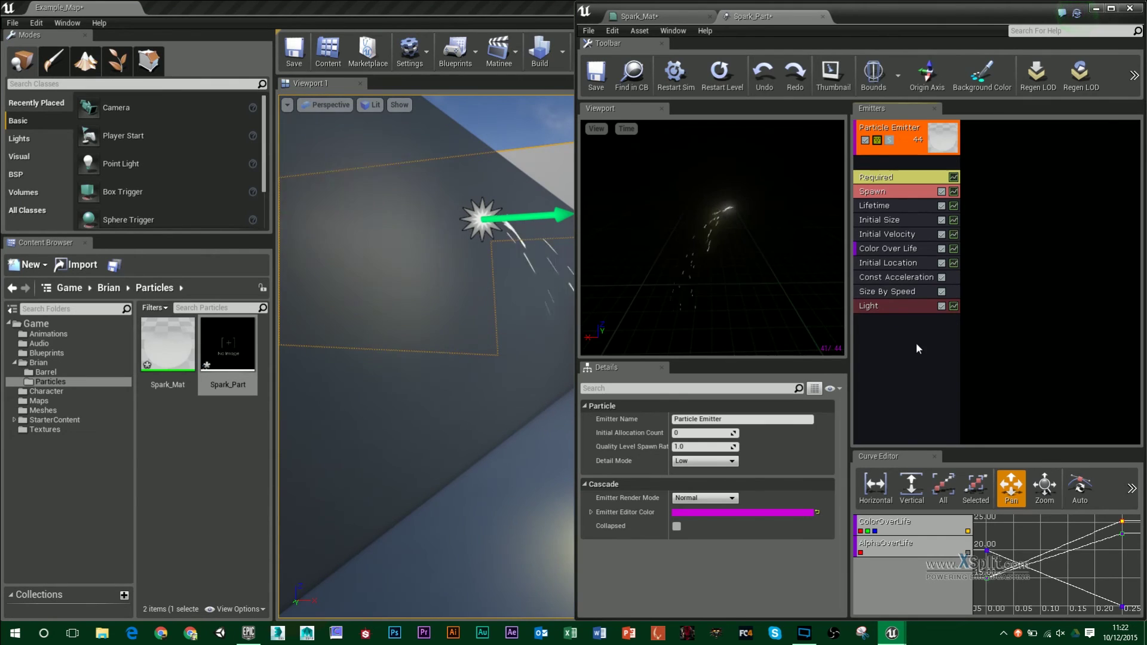
# Try a Spawn Fraction of about 0.06 on the Light module, and raise it to about 2.76 while watching the level.
pyautogui.click(895, 307)
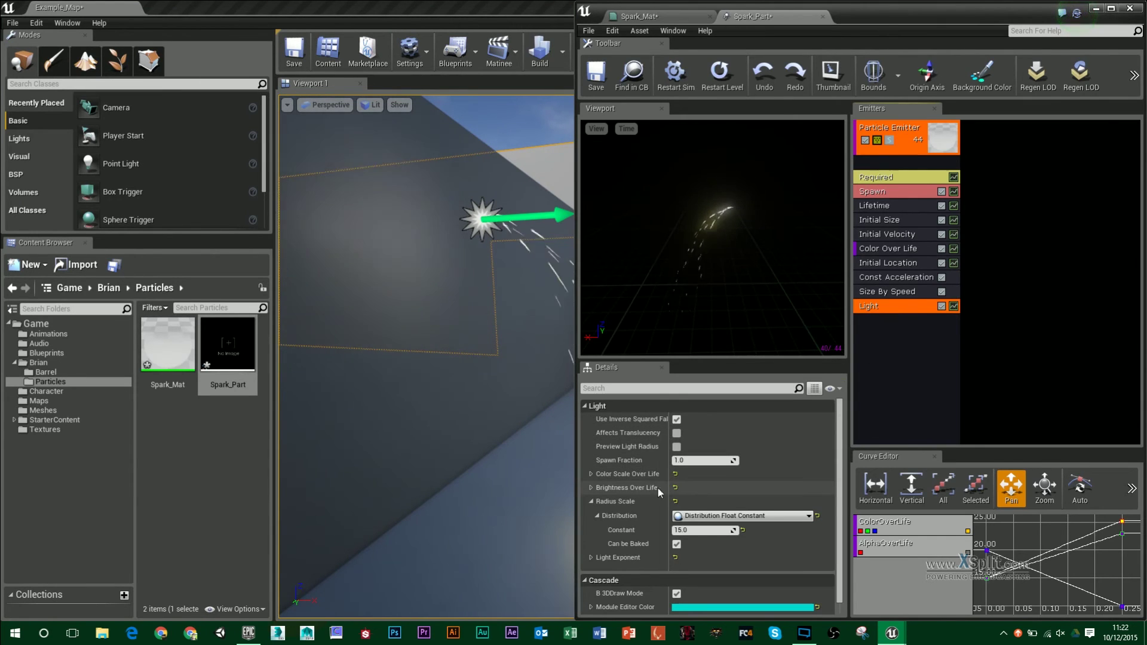
pyautogui.moveTo(482, 397); pyautogui.dragTo(534, 442, button='right')
pyautogui.moveTo(690, 456); pyautogui.dragTo(657, 456)
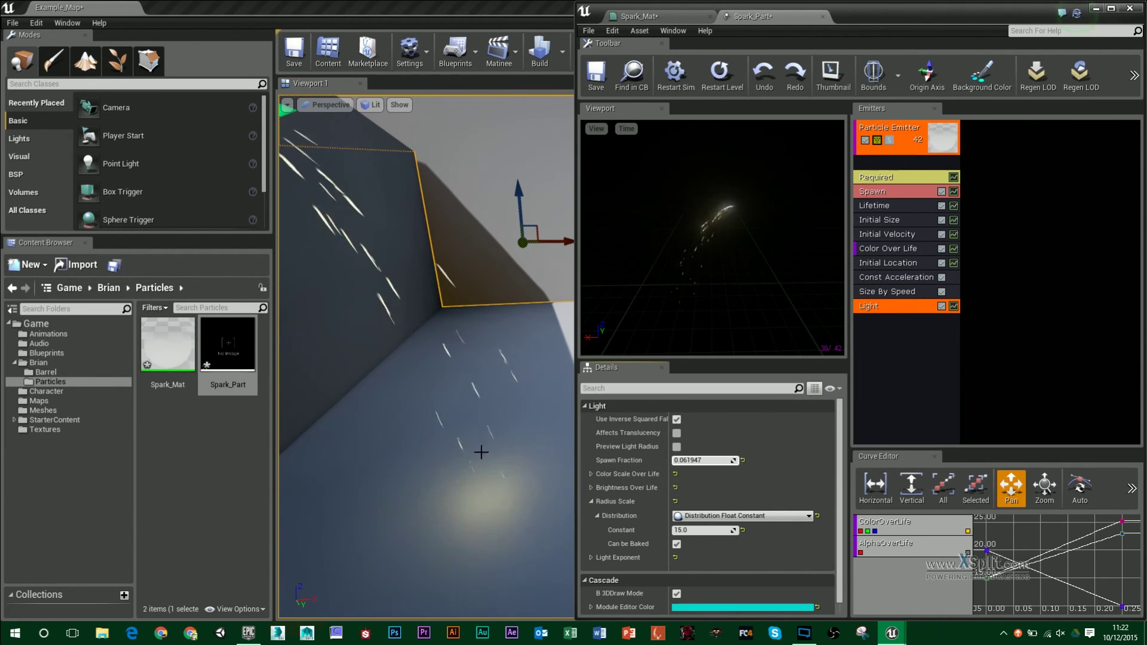
pyautogui.moveTo(478, 489); pyautogui.dragTo(492, 470, button='right')
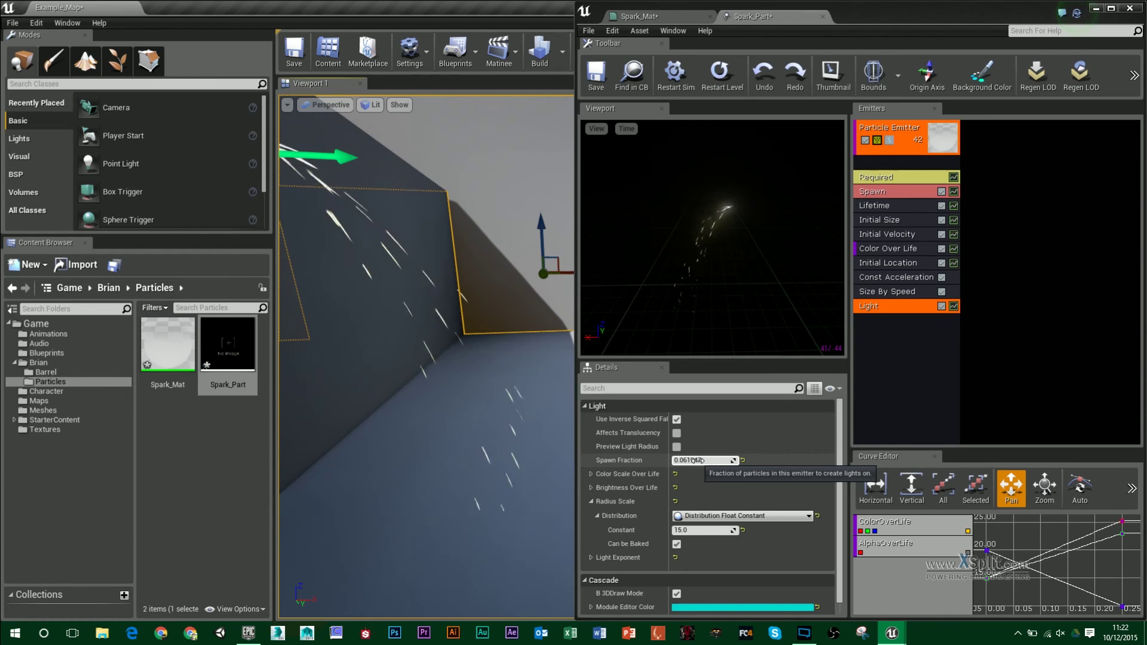
pyautogui.moveTo(698, 461); pyautogui.dragTo(753, 460)
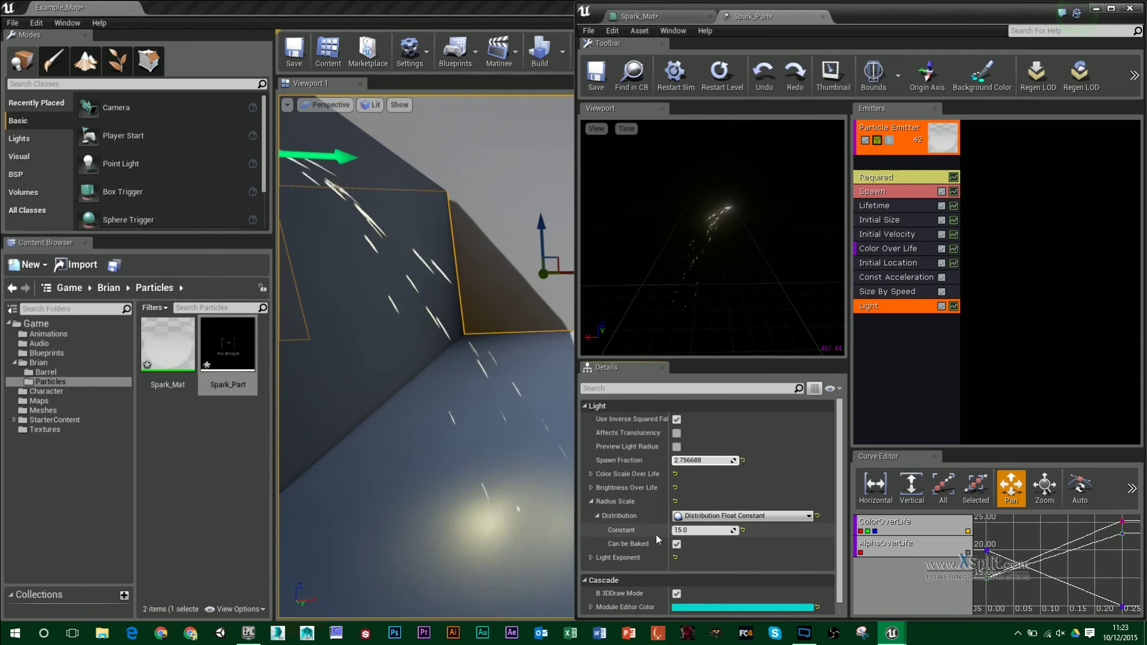
# Set the Light module's Radius Scale constant to about 6.57, inspect the light pools in the level, and expand Light Exponent.
pyautogui.moveTo(707, 531)
pyautogui.mouseDown()
pyautogui.moveTo(726, 531)
pyautogui.moveTo(707, 531)
pyautogui.mouseUp()
pyautogui.press('s')
pyautogui.moveTo(490, 451); pyautogui.dragTo(450, 436, button='right')
pyautogui.press('w')
pyautogui.press('s')
pyautogui.moveTo(711, 531)
pyautogui.mouseDown()
pyautogui.moveTo(673, 532)
pyautogui.moveTo(693, 532)
pyautogui.mouseUp()
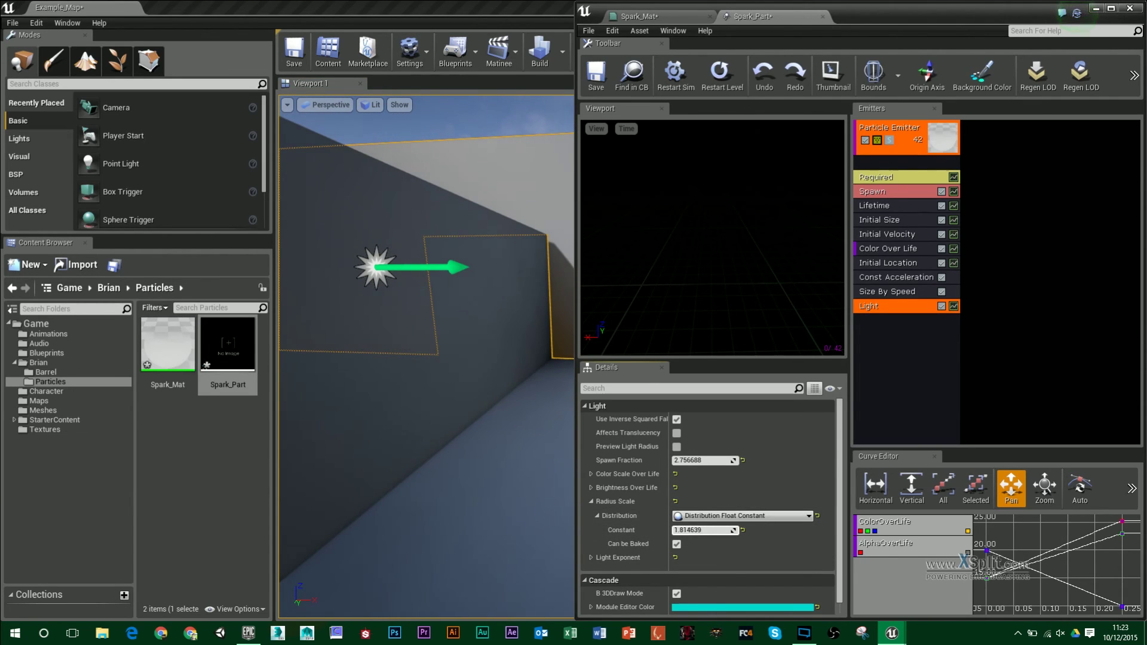
pyautogui.moveTo(473, 451); pyautogui.dragTo(561, 467, button='right')
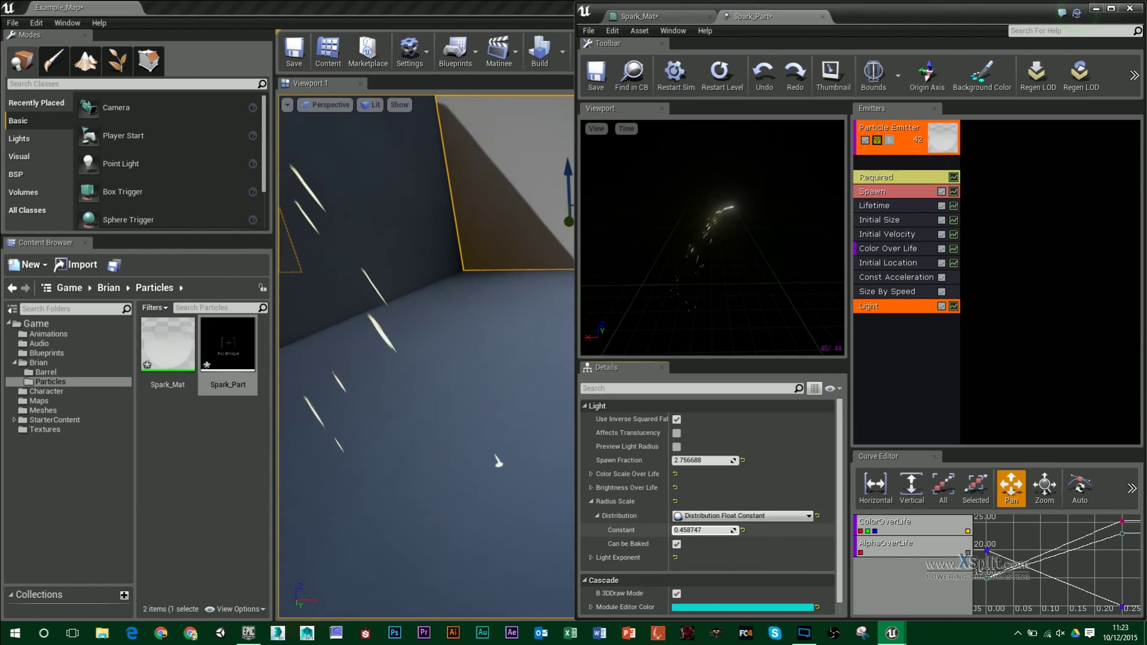
pyautogui.click(676, 543)
pyautogui.moveTo(485, 436)
pyautogui.mouseDown(button='right')
pyautogui.moveTo(491, 472)
pyautogui.moveTo(477, 415)
pyautogui.mouseUp(button='right')
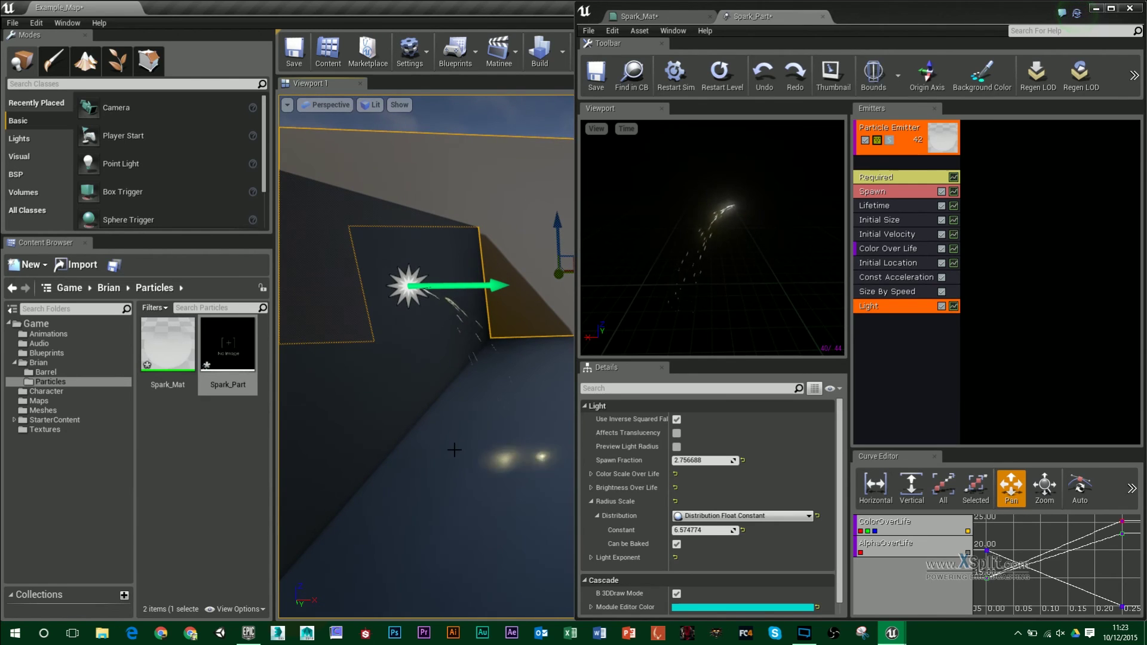
pyautogui.moveTo(473, 468); pyautogui.dragTo(502, 468, button='right')
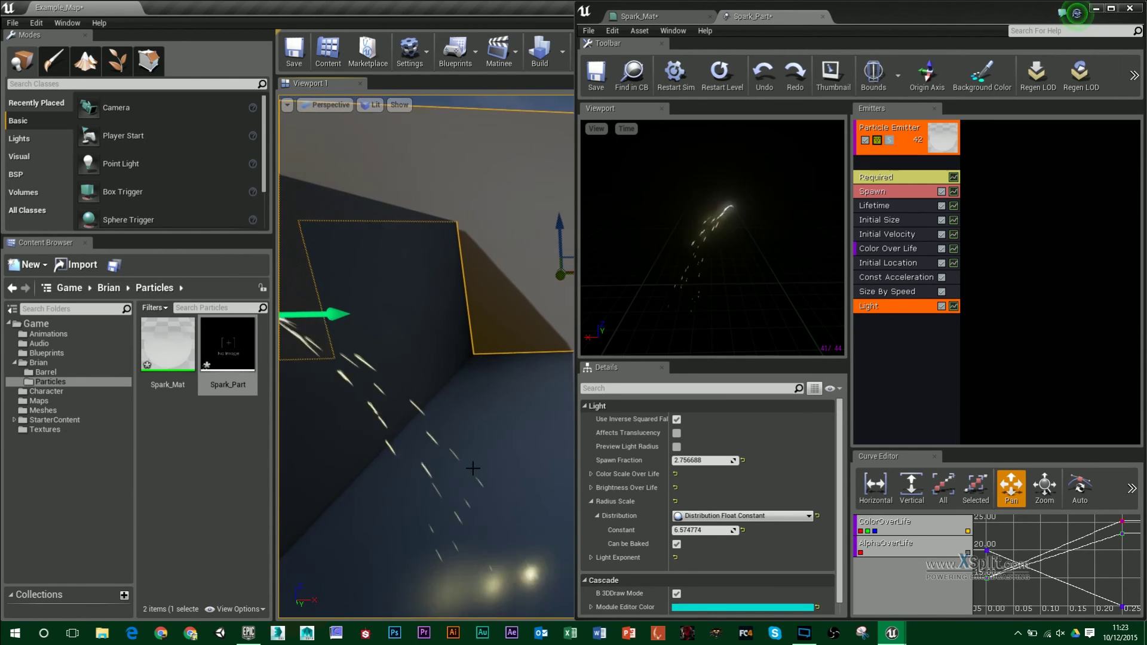
pyautogui.click(590, 558)
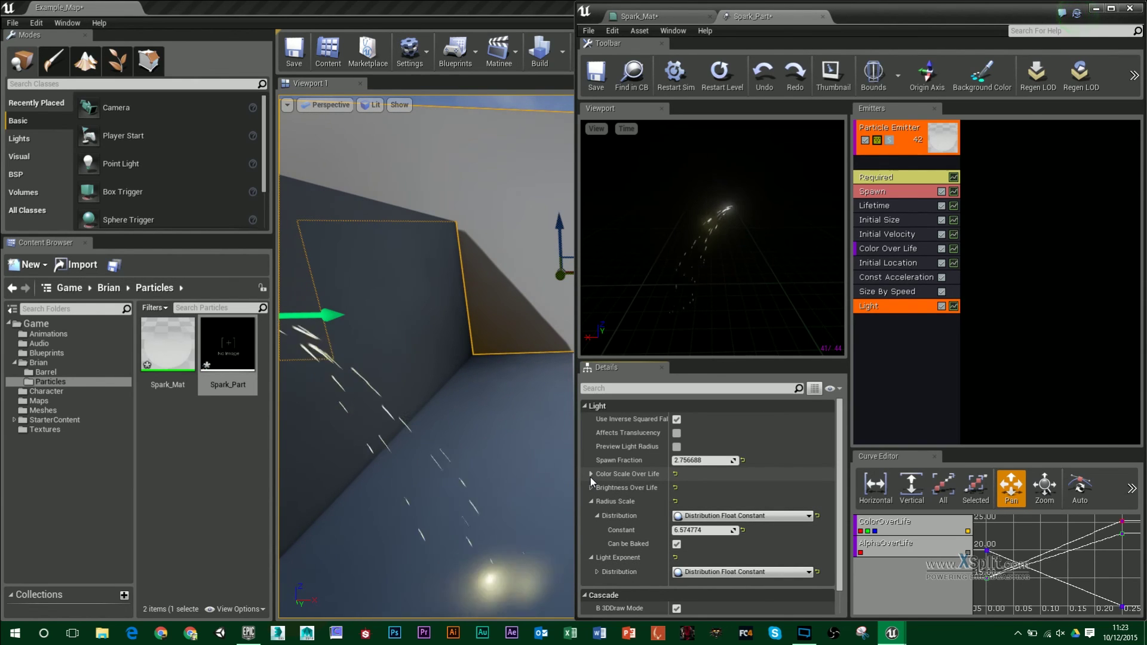
pyautogui.moveTo(514, 430)
pyautogui.mouseDown(button='right')
pyautogui.moveTo(513, 454)
pyautogui.moveTo(522, 420)
pyautogui.moveTo(514, 425)
pyautogui.mouseUp(button='right')
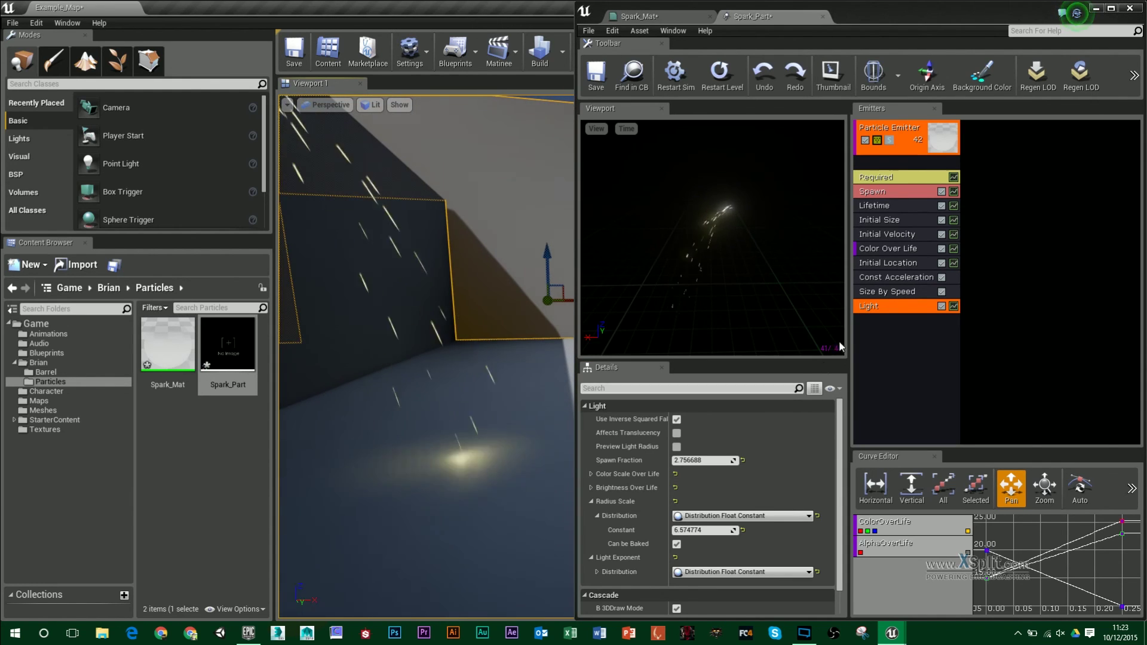
# Add a Collision module to the emitter, show its settings, and inspect where the sparks meet the floor.
pyautogui.rightClick(909, 344)
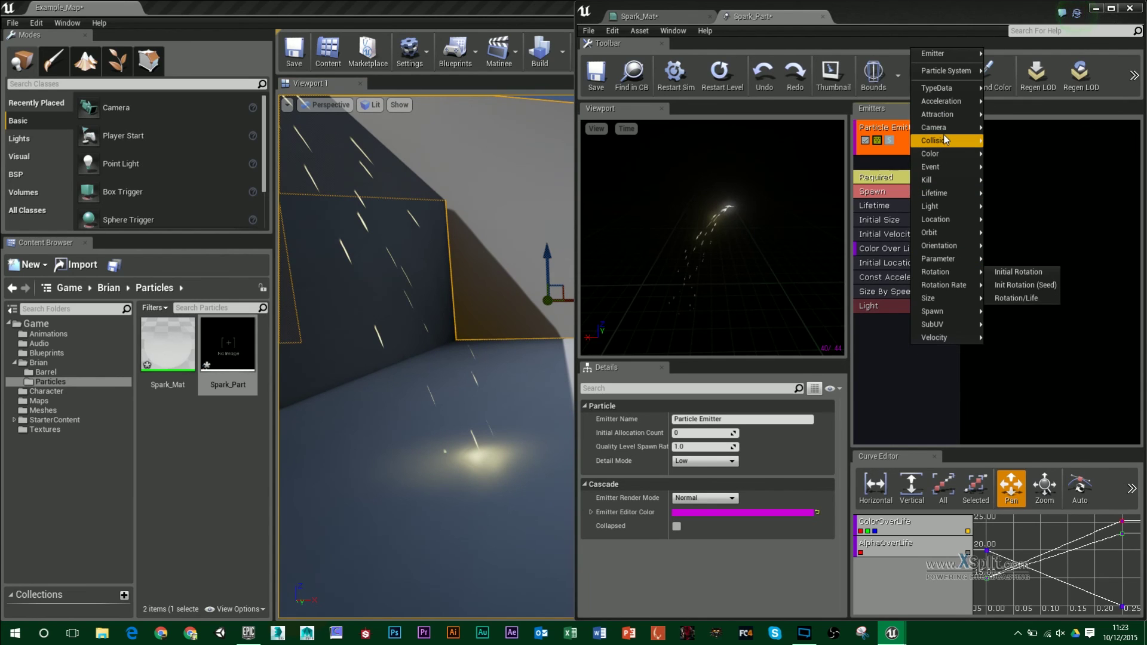
pyautogui.moveTo(944, 134)
pyautogui.click(1008, 141)
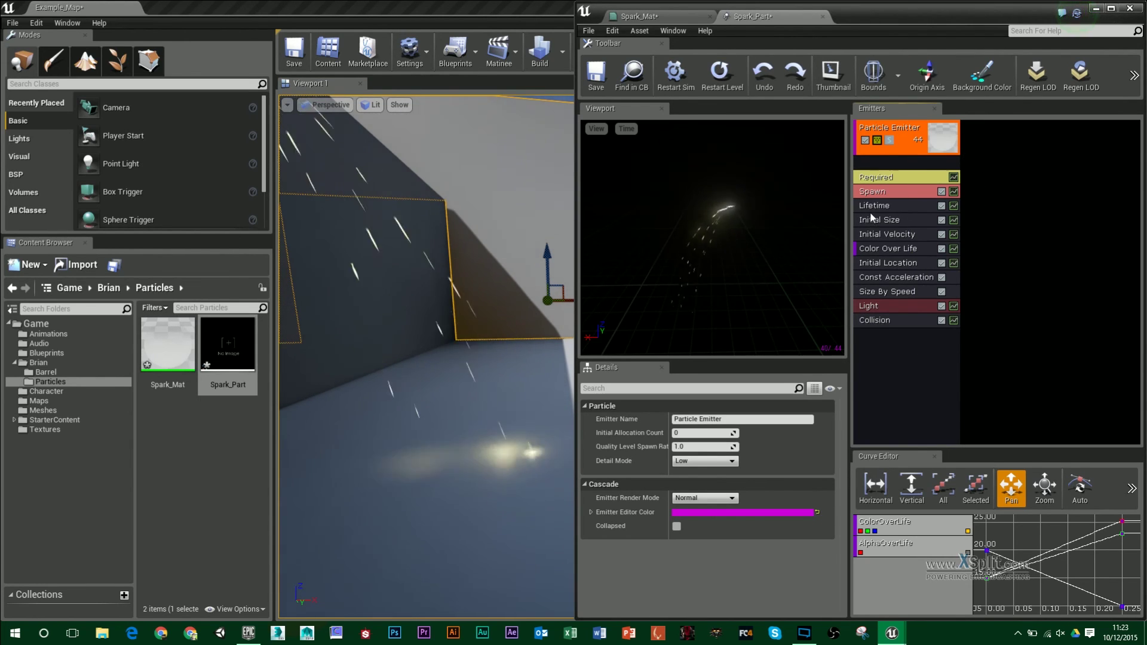
pyautogui.click(887, 321)
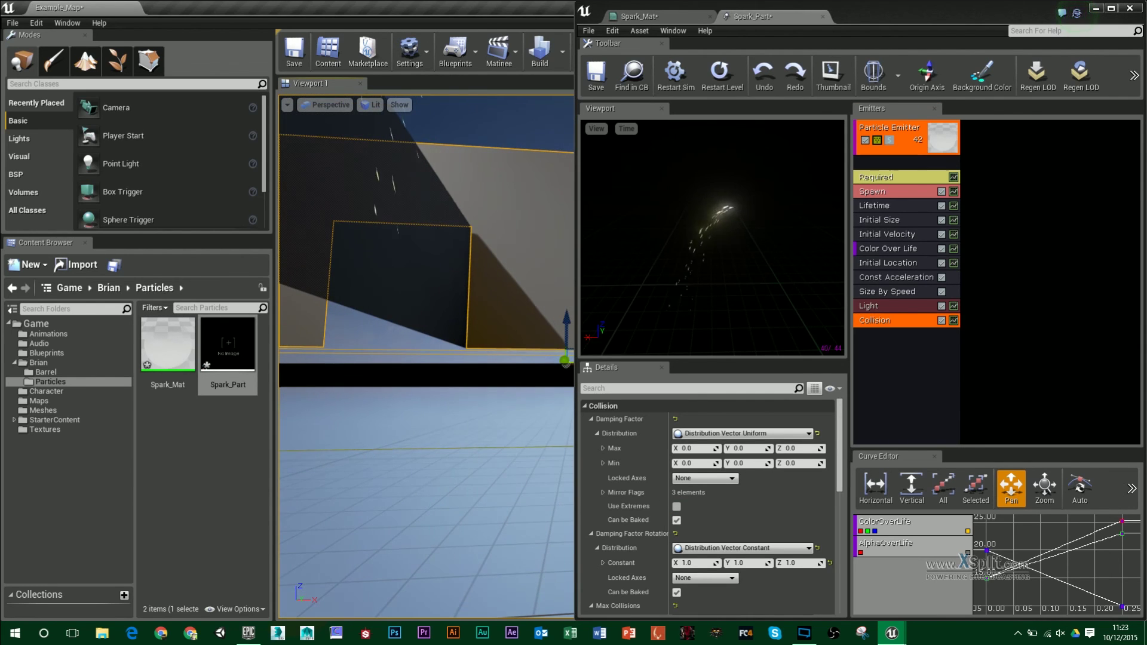
pyautogui.moveTo(426, 356); pyautogui.dragTo(415, 391, button='right')
pyautogui.moveTo(425, 357); pyautogui.dragTo(429, 323, button='right')
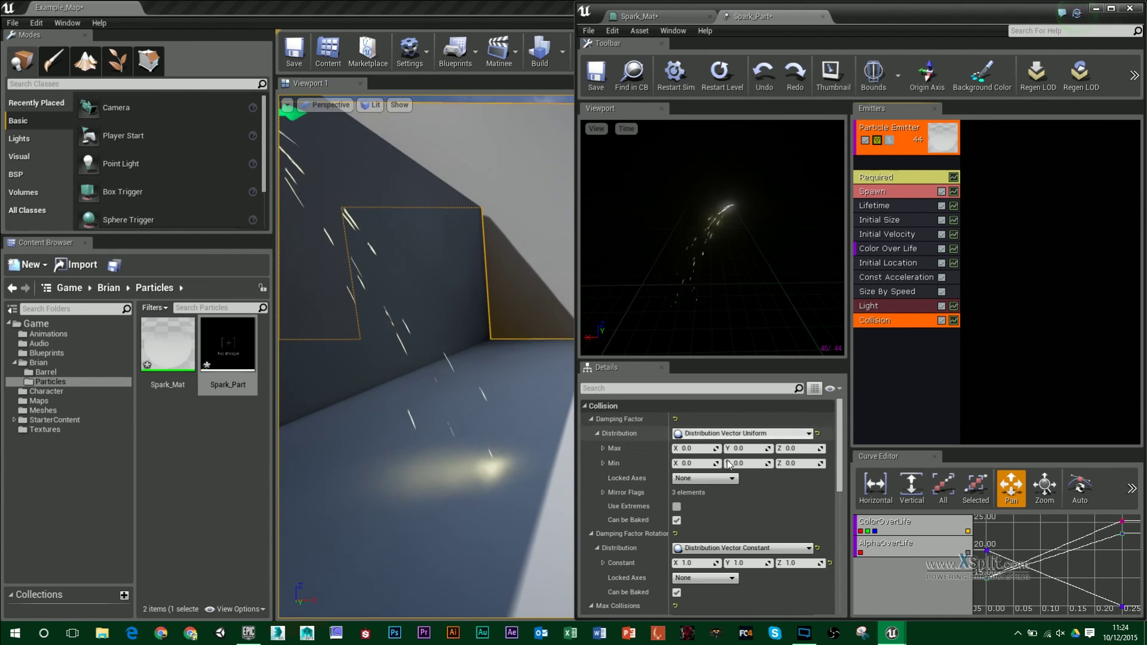
# Set the Collision module's Max Collisions to Min about 3.49 and Max about 4.81, and inspect the bouncing sparks.
pyautogui.scroll(-5, 756, 535)
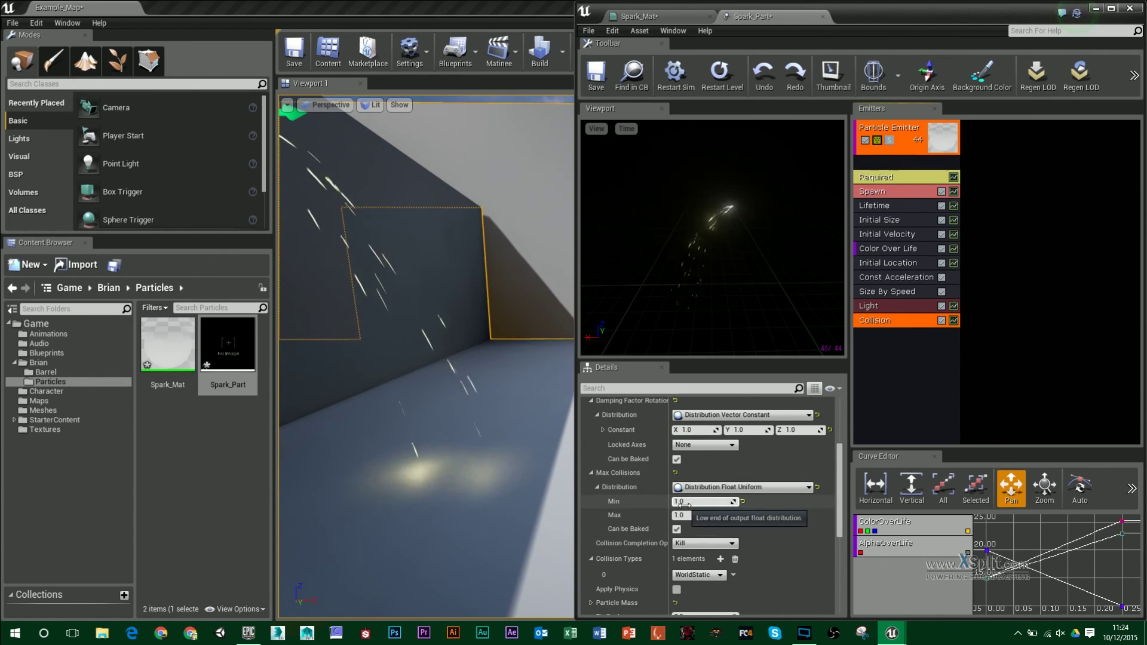
pyautogui.moveTo(684, 505); pyautogui.dragTo(711, 506)
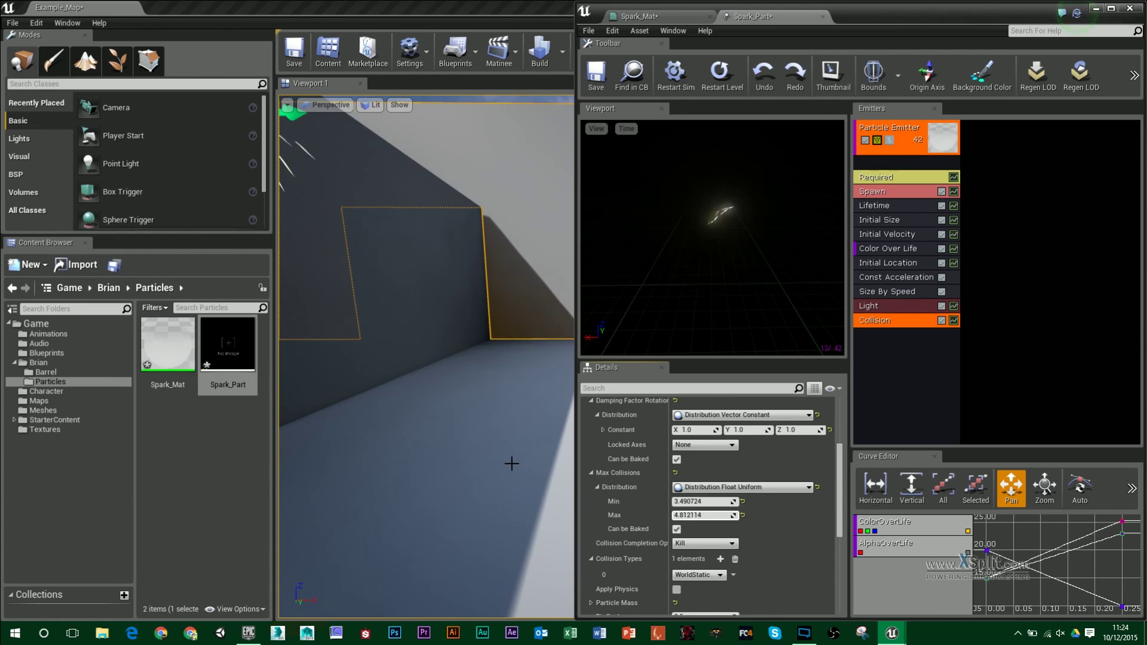
pyautogui.moveTo(512, 455)
pyautogui.mouseDown(button='right')
pyautogui.moveTo(509, 478)
pyautogui.moveTo(523, 466)
pyautogui.mouseUp(button='right')
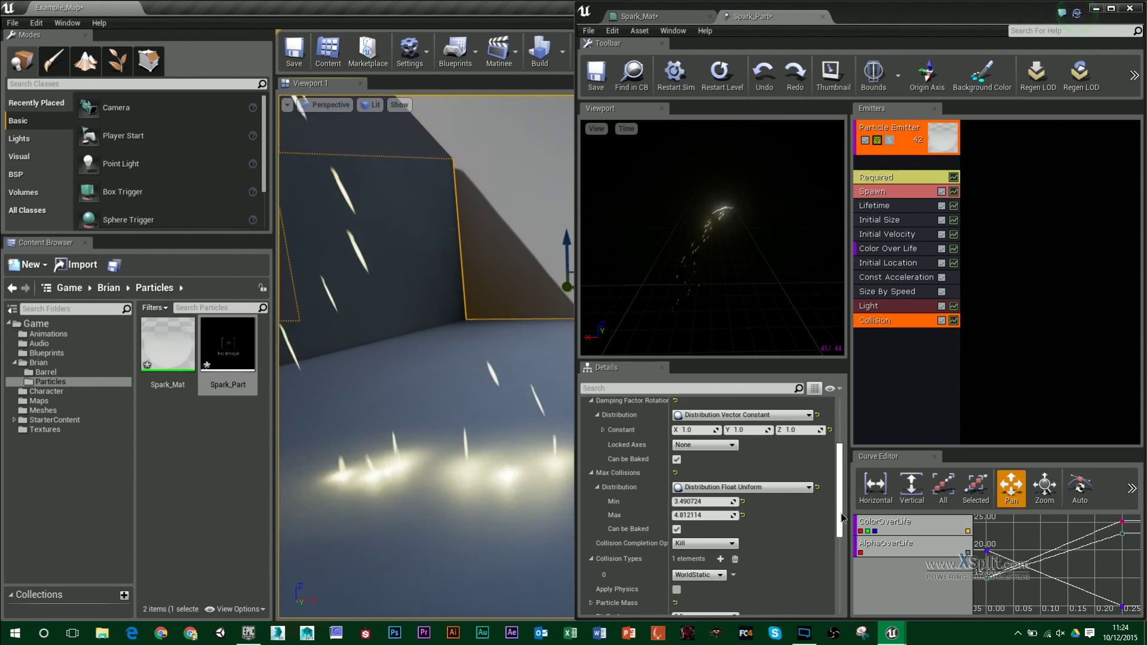
# Set the Collision module's Damping Factor Max to 3.0 on X, Y and Z, and inspect the sparks hitting the floor.
pyautogui.moveTo(841, 513); pyautogui.dragTo(829, 459)
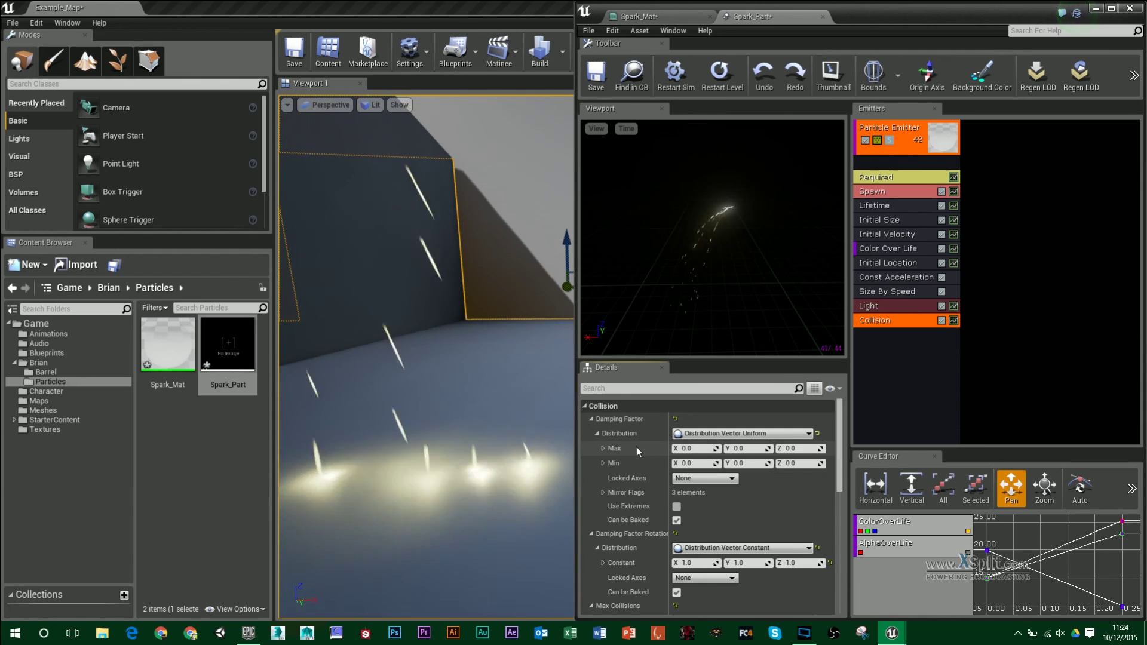
pyautogui.click(687, 448)
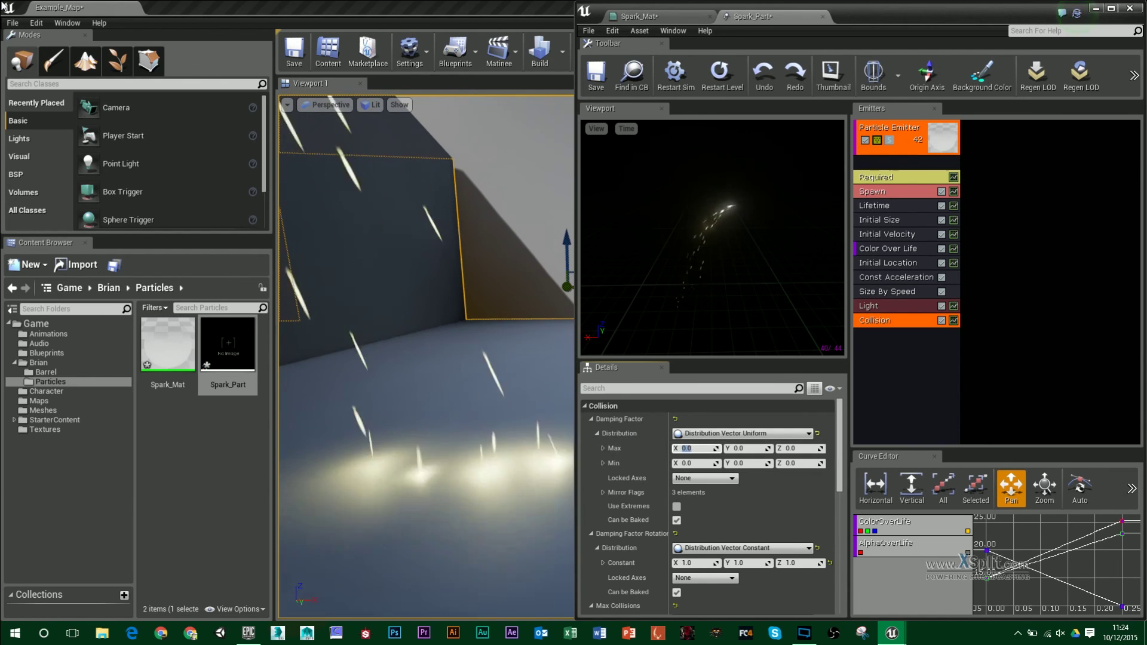
pyautogui.write('3')
pyautogui.click(736, 448)
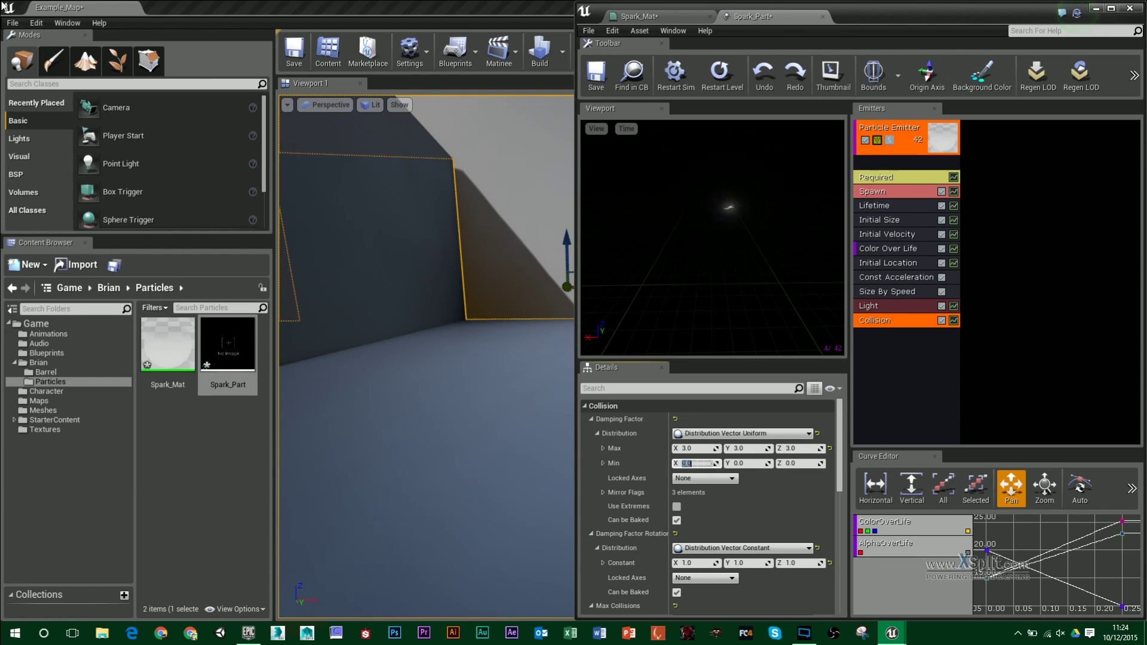
pyautogui.press('s')
pyautogui.moveTo(418, 287); pyautogui.dragTo(477, 262, button='right')
pyautogui.press('w')
pyautogui.moveTo(384, 401)
pyautogui.mouseDown(button='right')
pyautogui.moveTo(364, 399)
pyautogui.moveTo(384, 401)
pyautogui.mouseUp(button='right')
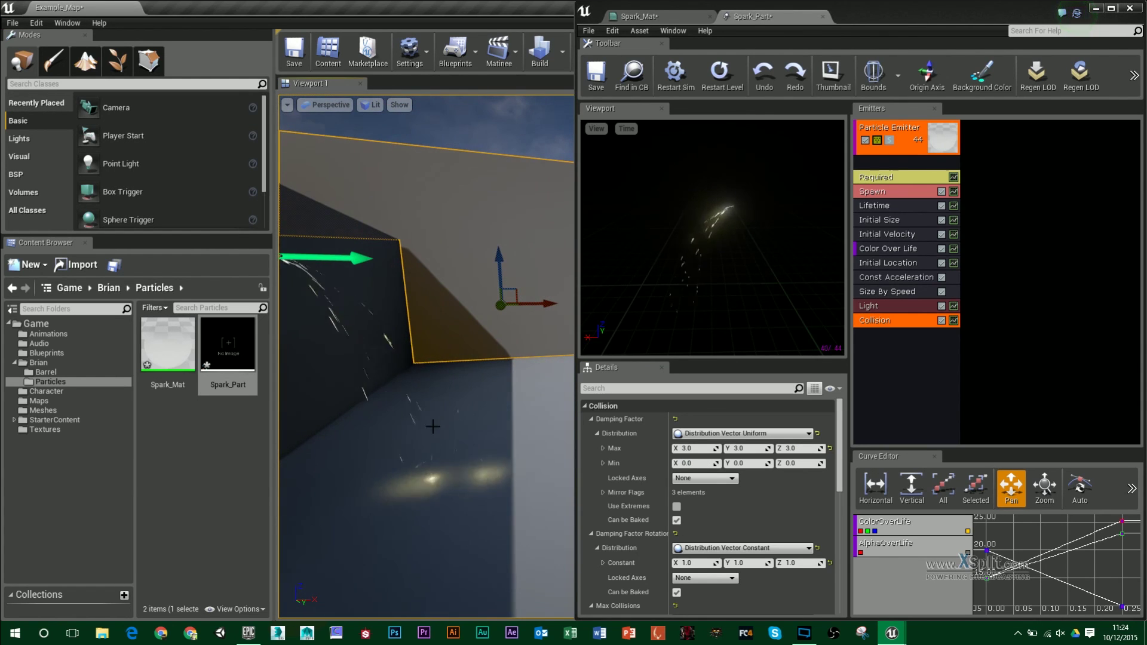
# Set the Damping Factor Max to 1.0 on Y and 0.6 on Z, and inspect the bounces in the level.
pyautogui.click(738, 448)
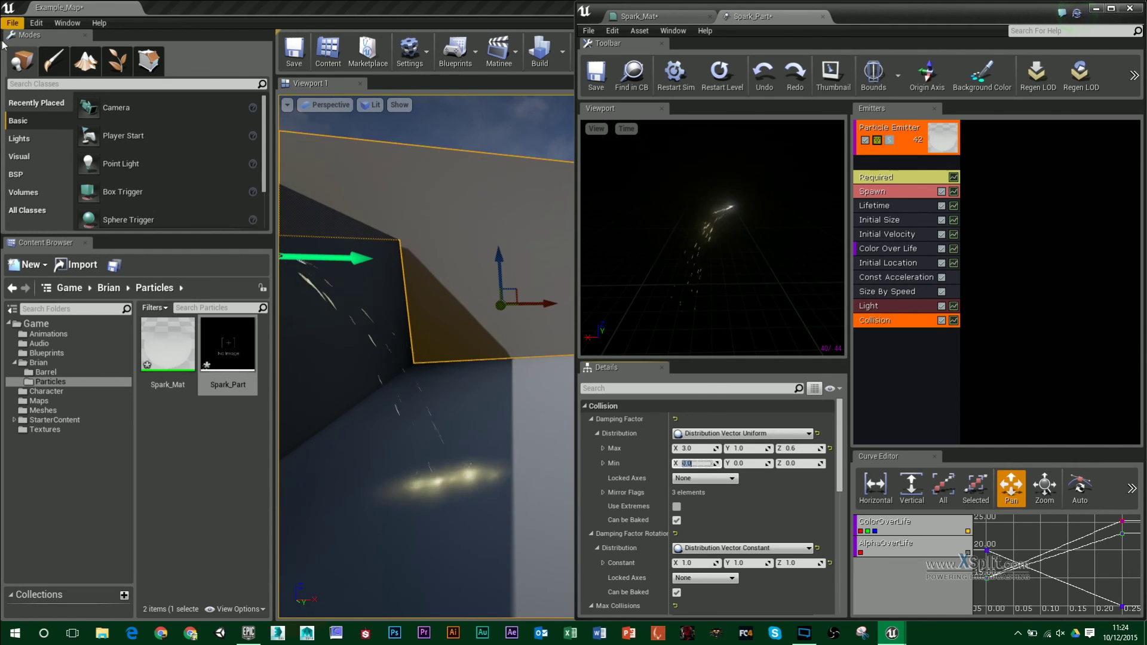
pyautogui.moveTo(369, 335); pyautogui.dragTo(442, 439, button='right')
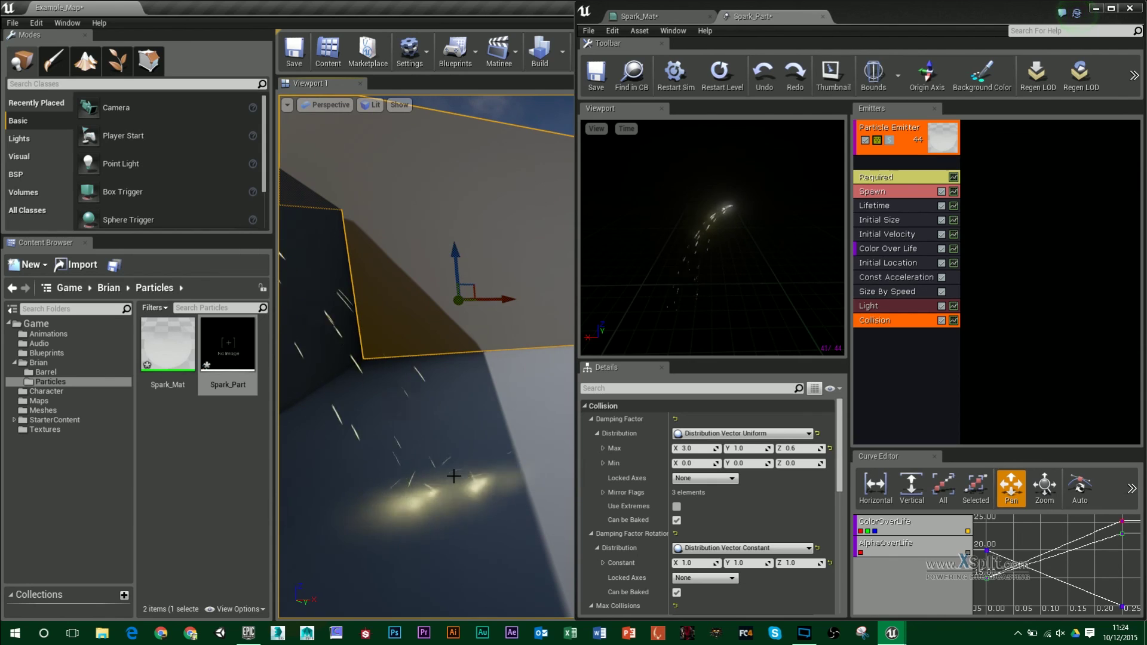
pyautogui.moveTo(457, 478)
pyautogui.mouseDown(button='right')
pyautogui.moveTo(472, 479)
pyautogui.moveTo(461, 477)
pyautogui.mouseUp(button='right')
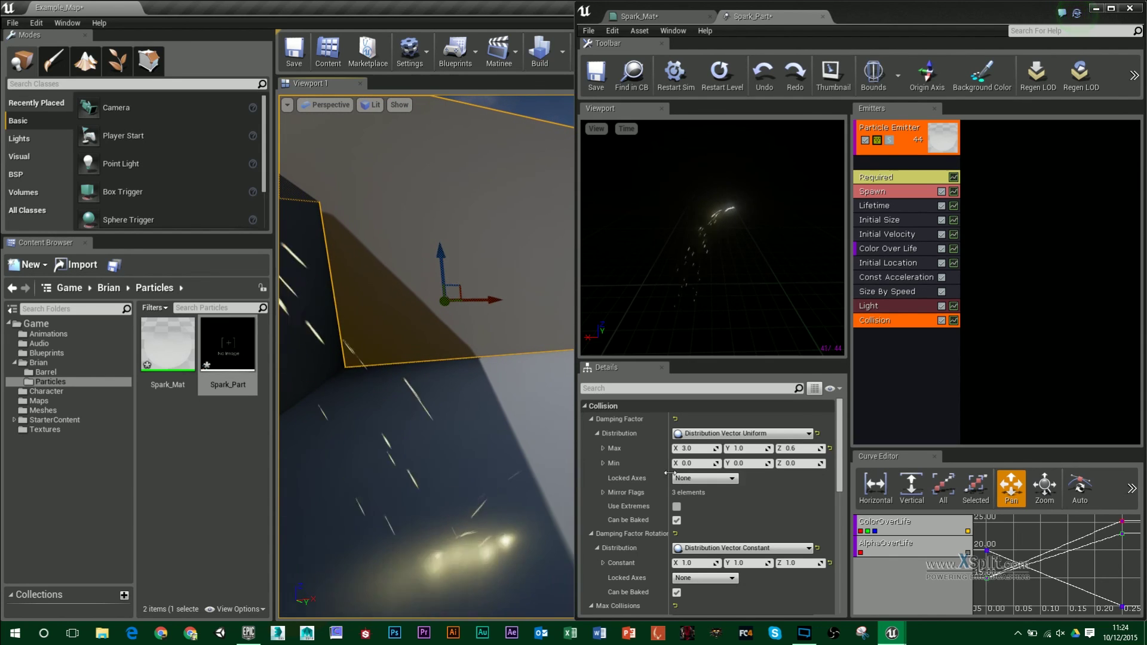
# Set the Damping Factor Min to X -2.0, Y -1.0 and Z -0.6, and inspect how the sparks scatter on the floor.
pyautogui.click(697, 463)
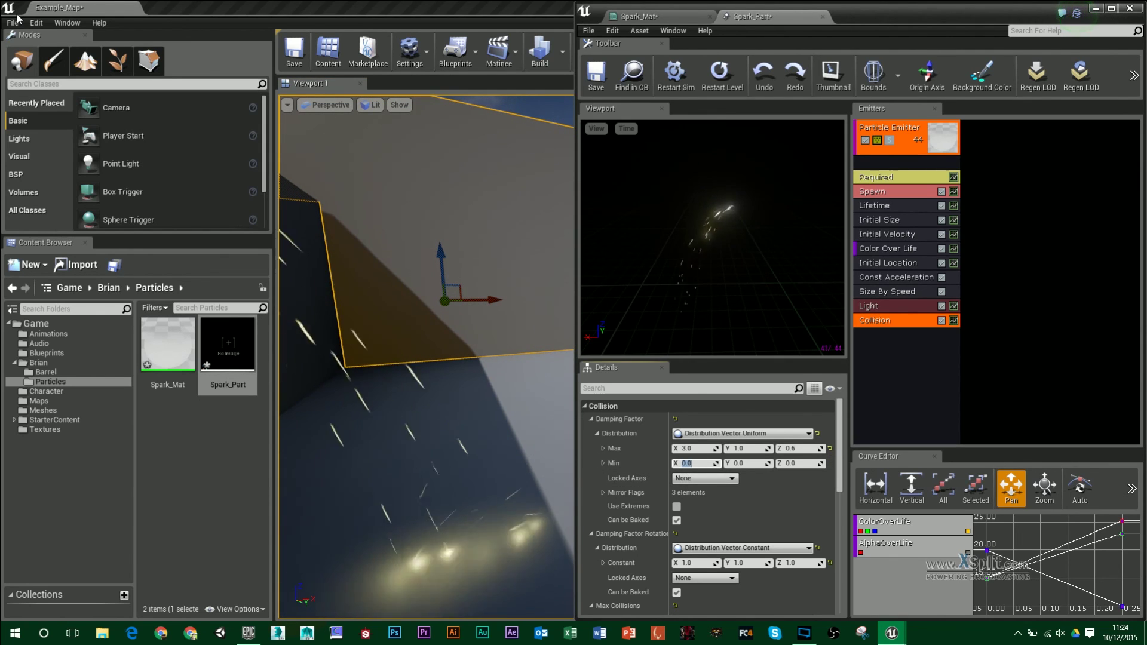
pyautogui.write('-2')
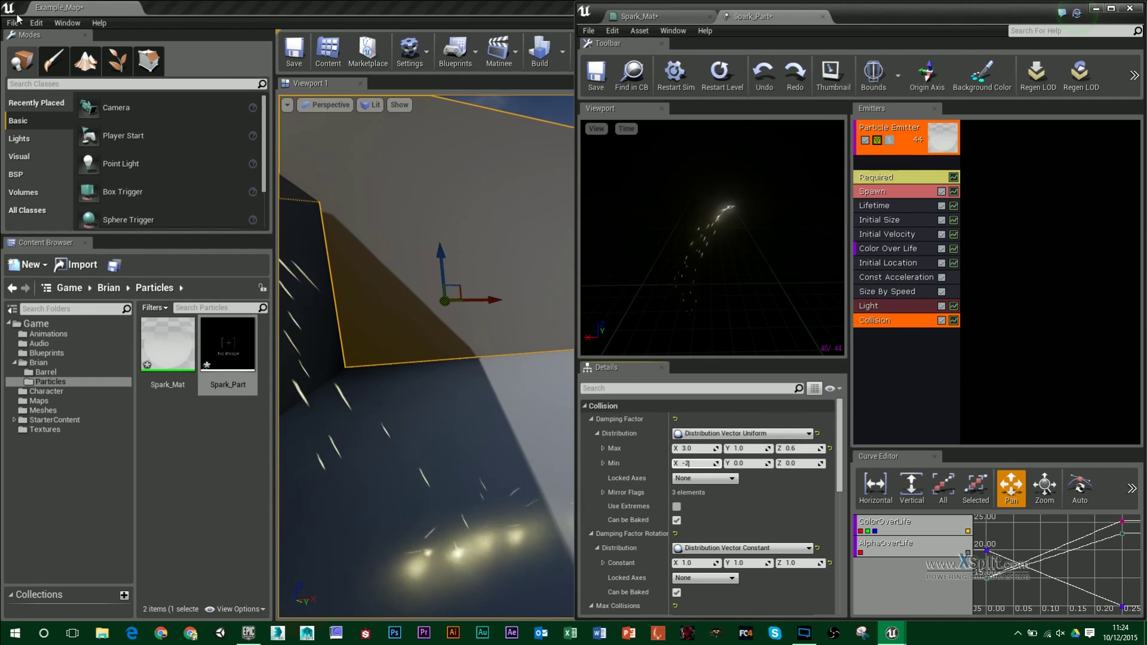
pyautogui.press('Tab')
pyautogui.write('-1')
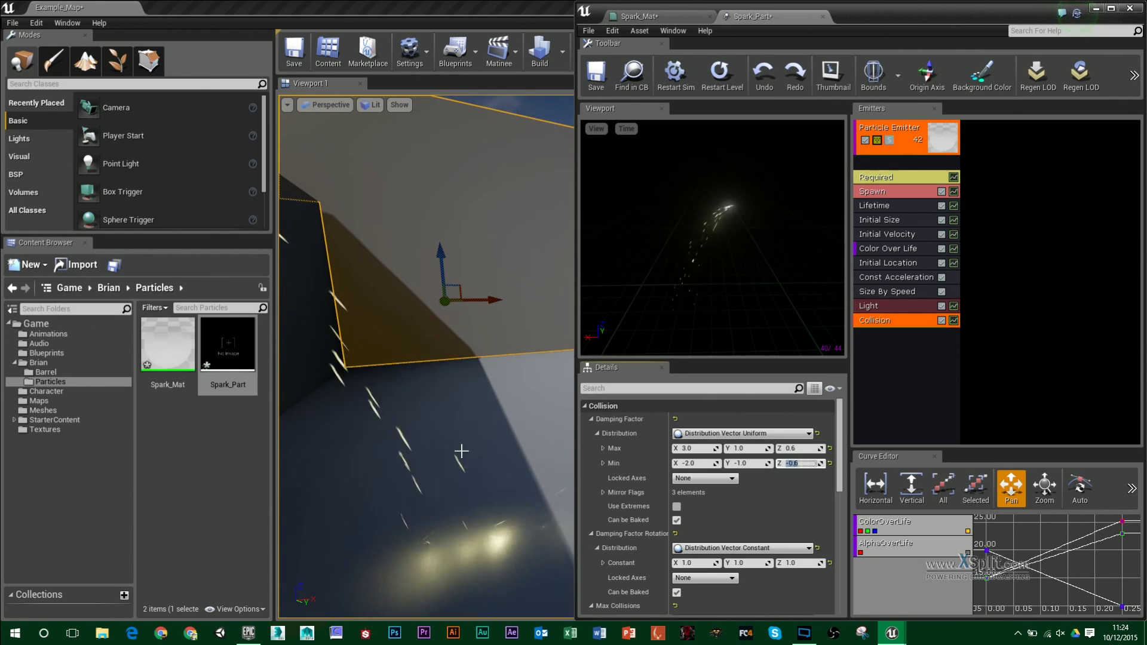
pyautogui.moveTo(461, 451); pyautogui.dragTo(404, 530, button='right')
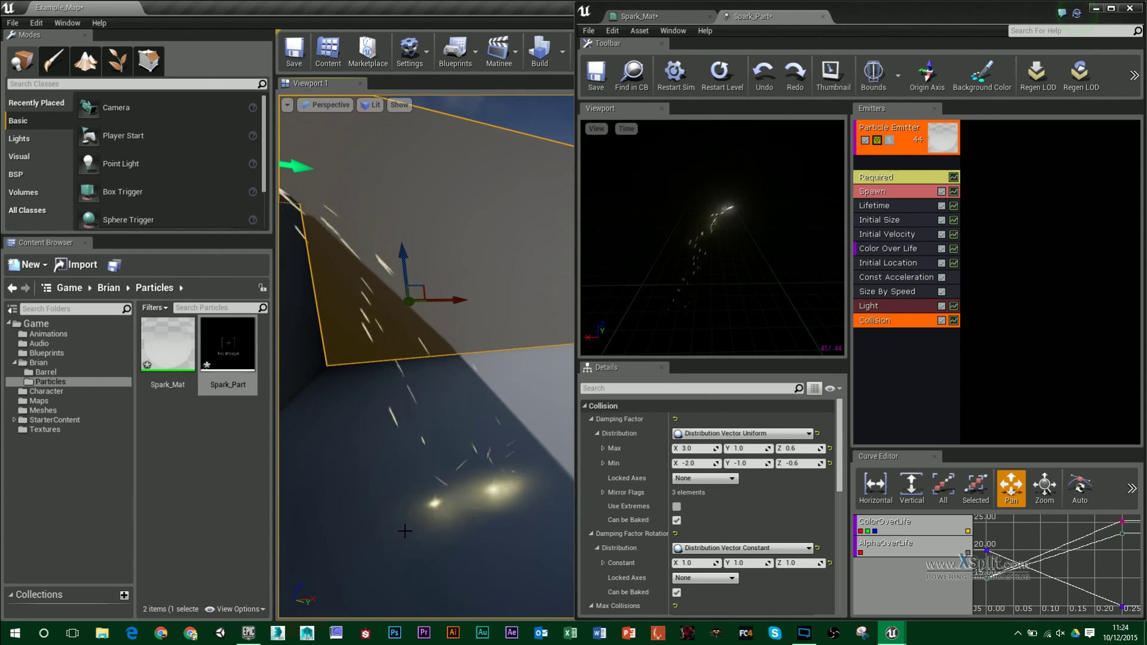